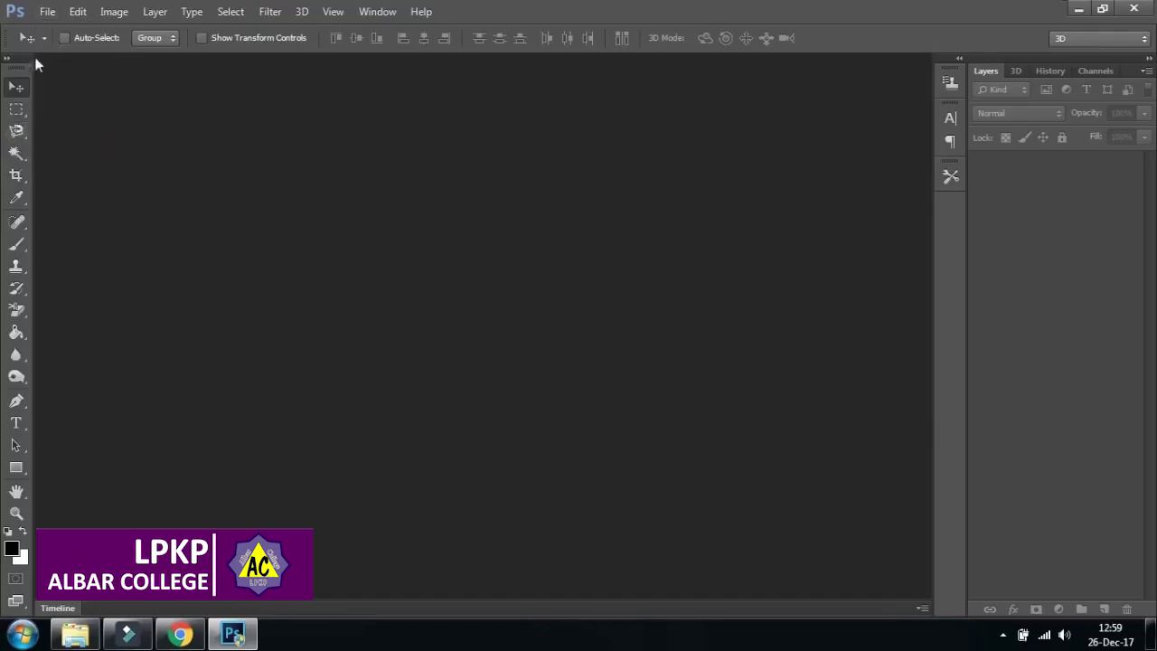
# Step: Preview the Botol Parfum, portrait and Kotak images in the 27. Belajar Dasar-Dasar Photoshop folder, and return to Photoshop
pyautogui.click(75, 634)
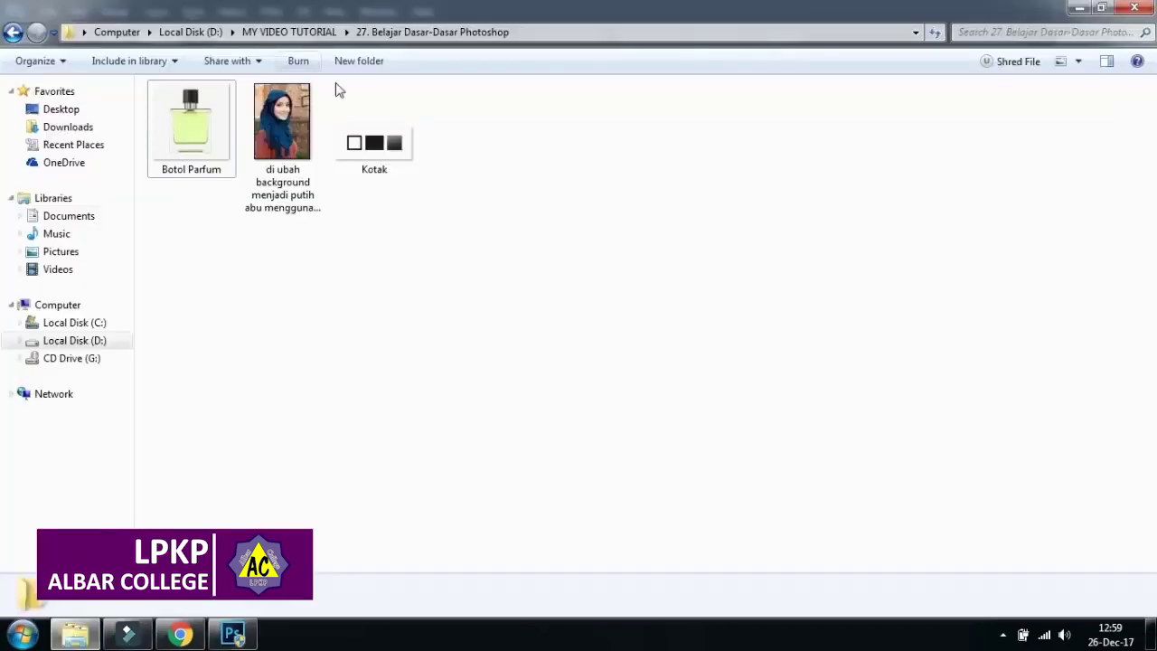
pyautogui.click(192, 126)
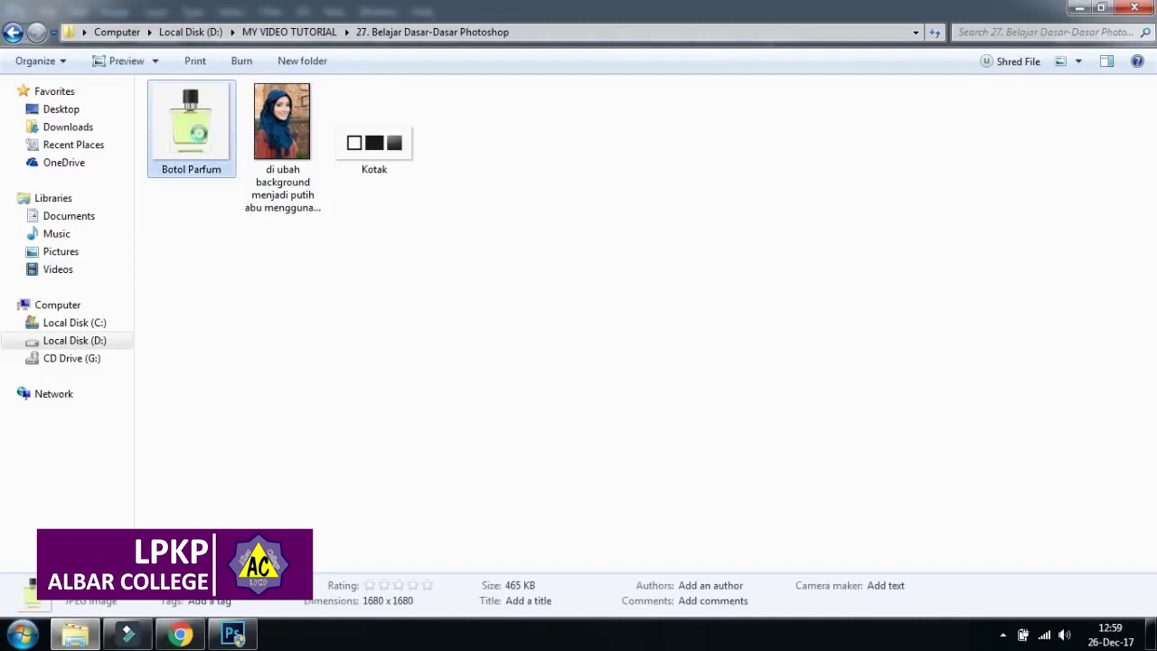
pyautogui.doubleClick(199, 135)
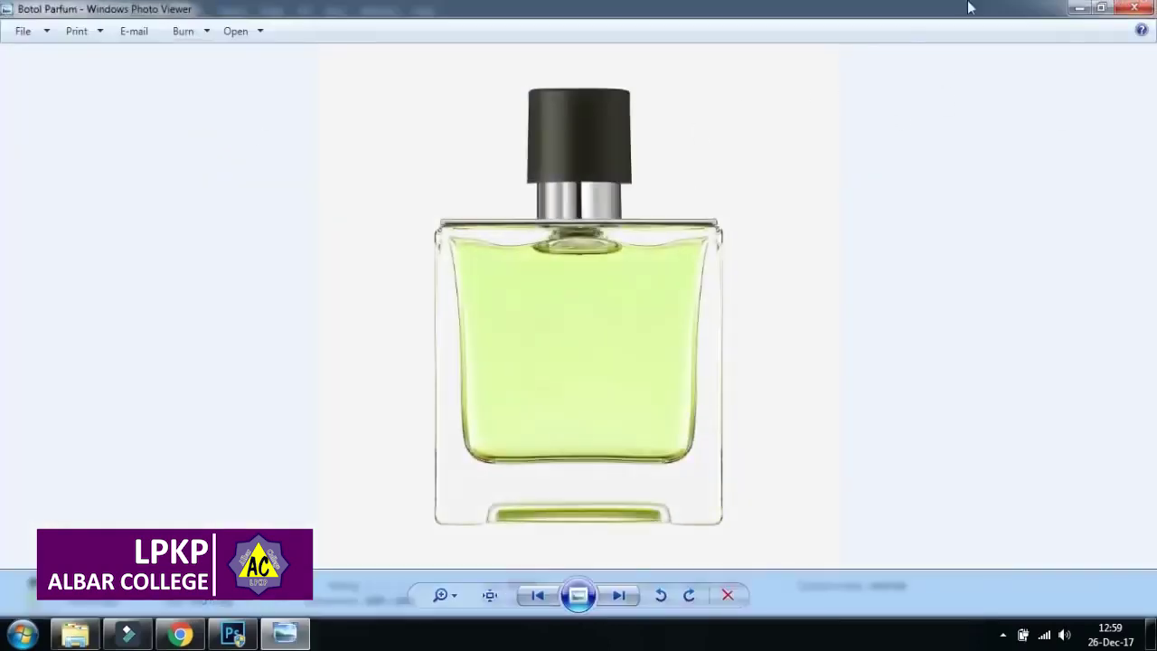
pyautogui.click(1134, 7)
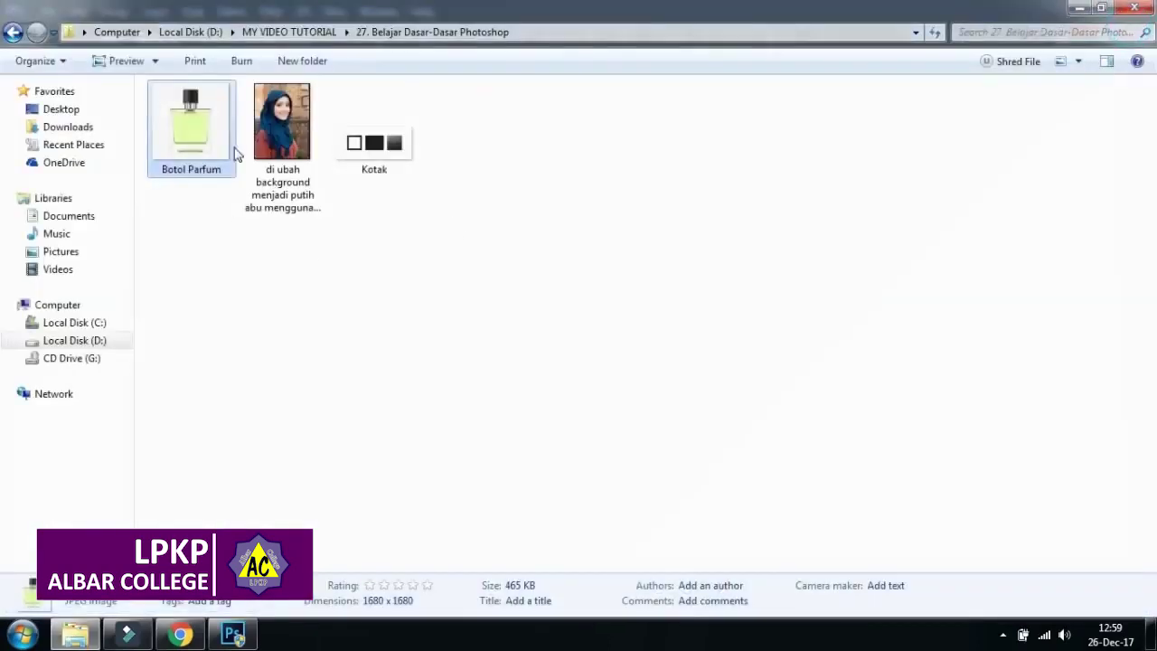
pyautogui.doubleClick(282, 122)
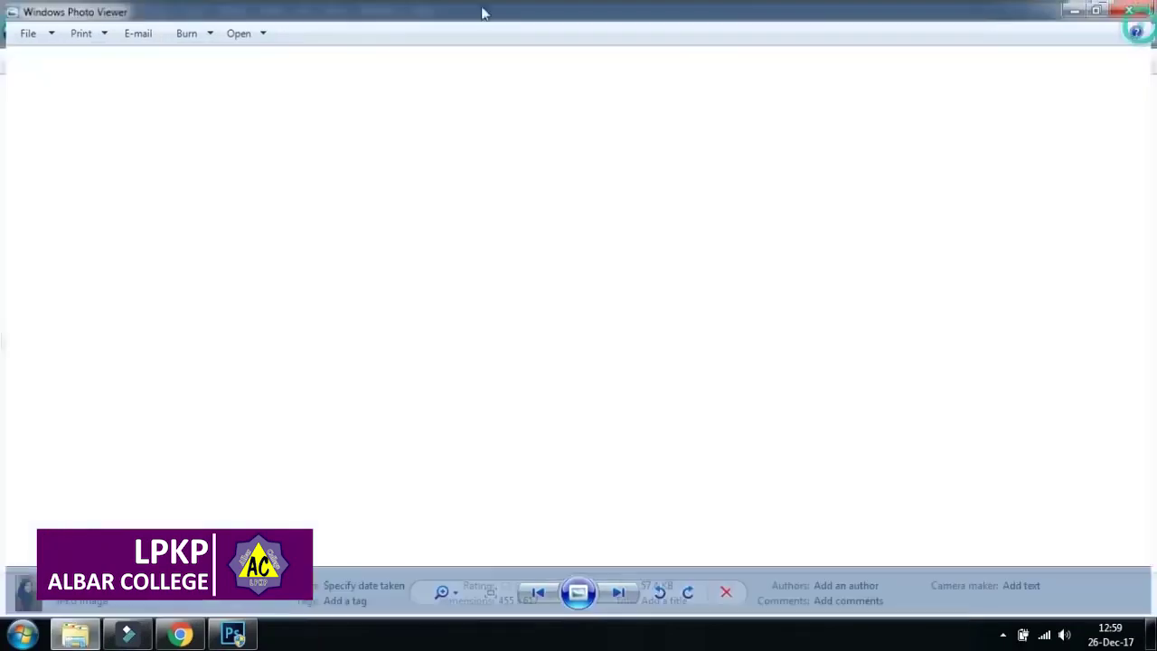
pyautogui.click(1129, 9)
pyautogui.doubleClick(367, 152)
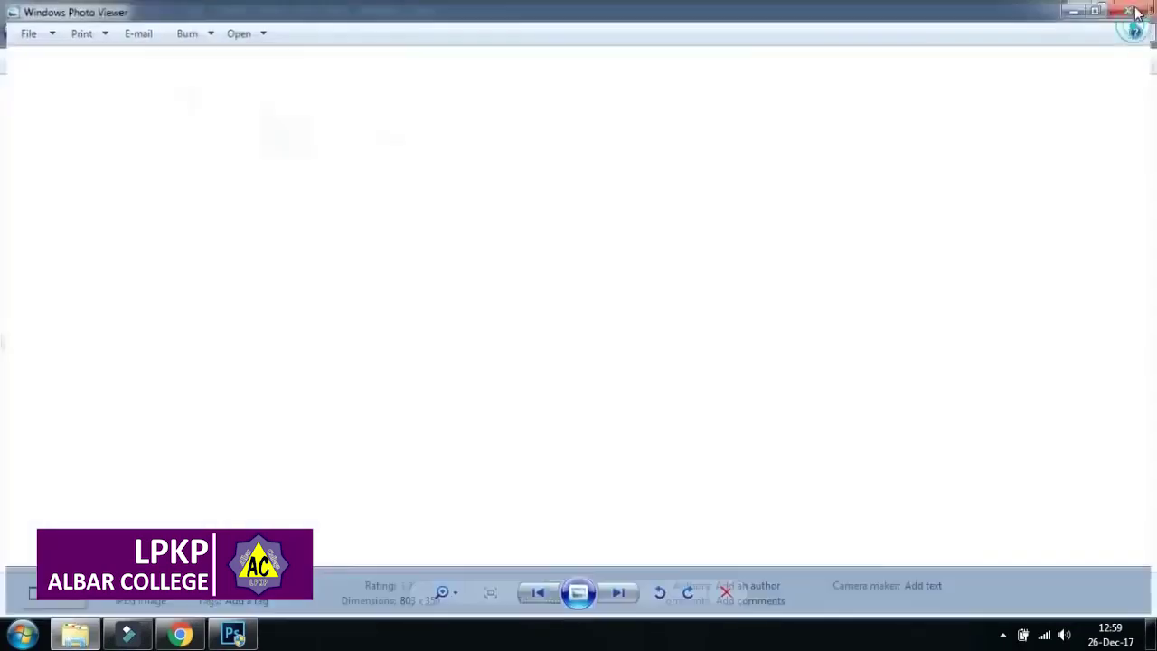
pyautogui.click(1134, 11)
pyautogui.click(232, 634)
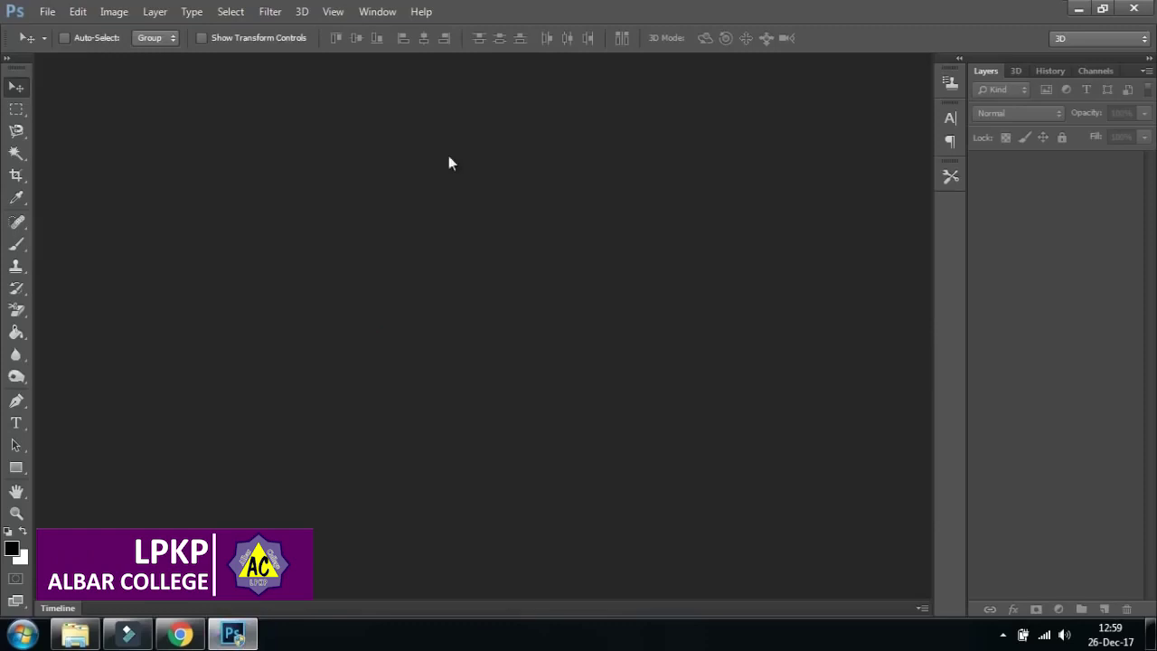
pyautogui.click(16, 108)
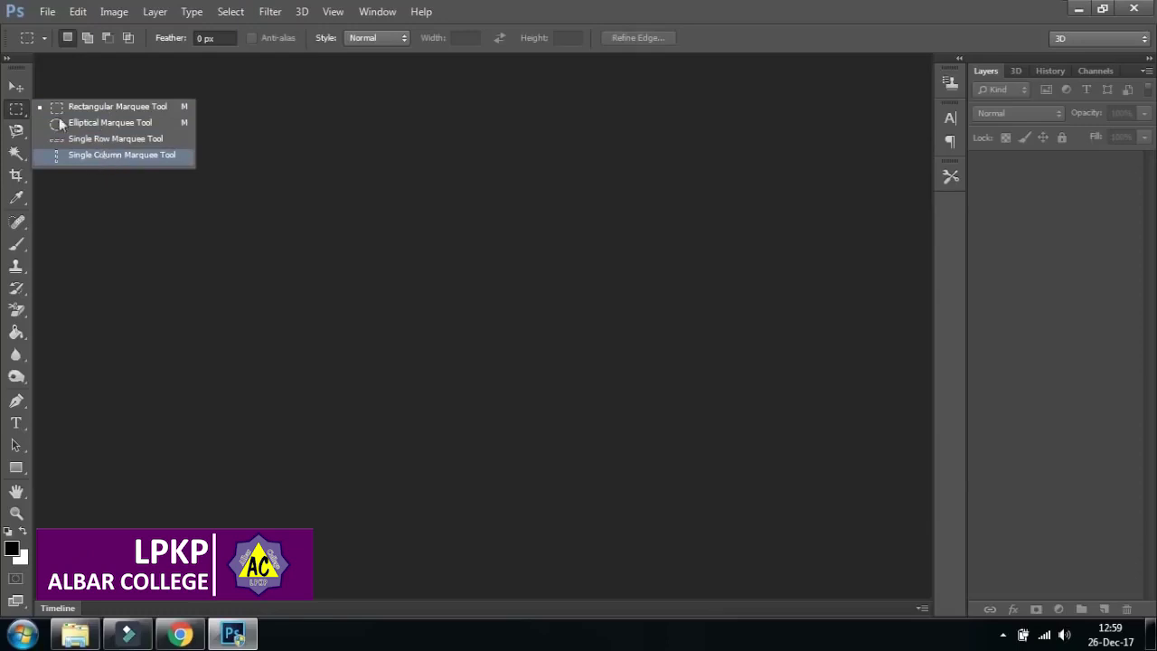
pyautogui.click(17, 88)
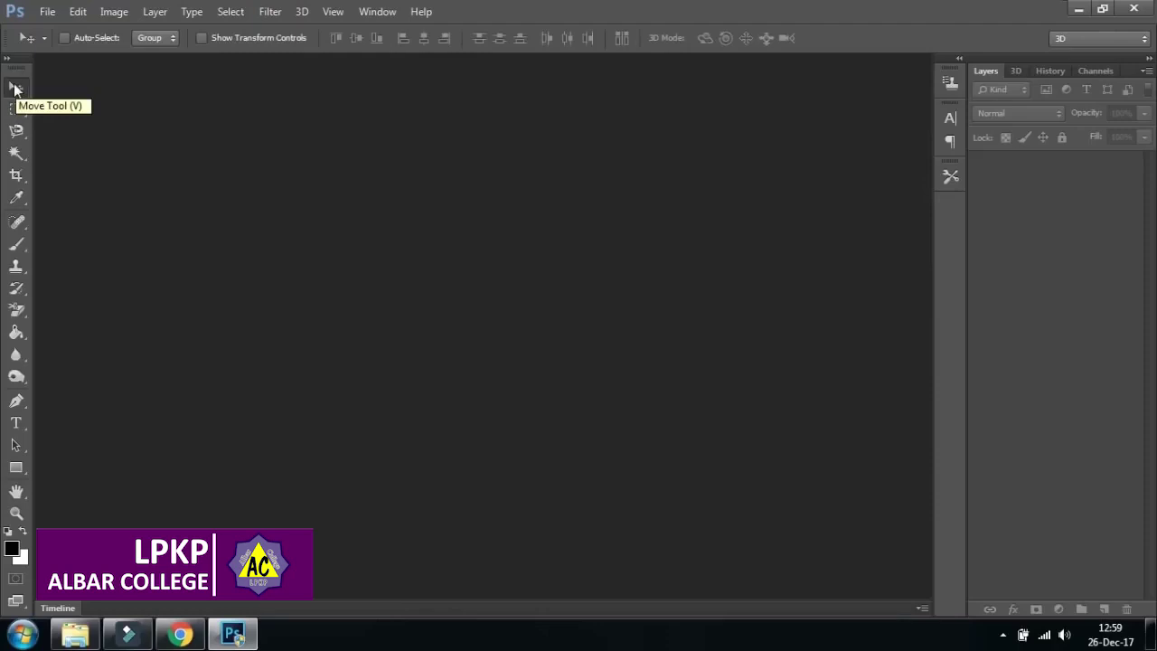
# Step: Open the Kotak image from the 27. Belajar Dasar-Dasar Photoshop folder
pyautogui.click(49, 14)
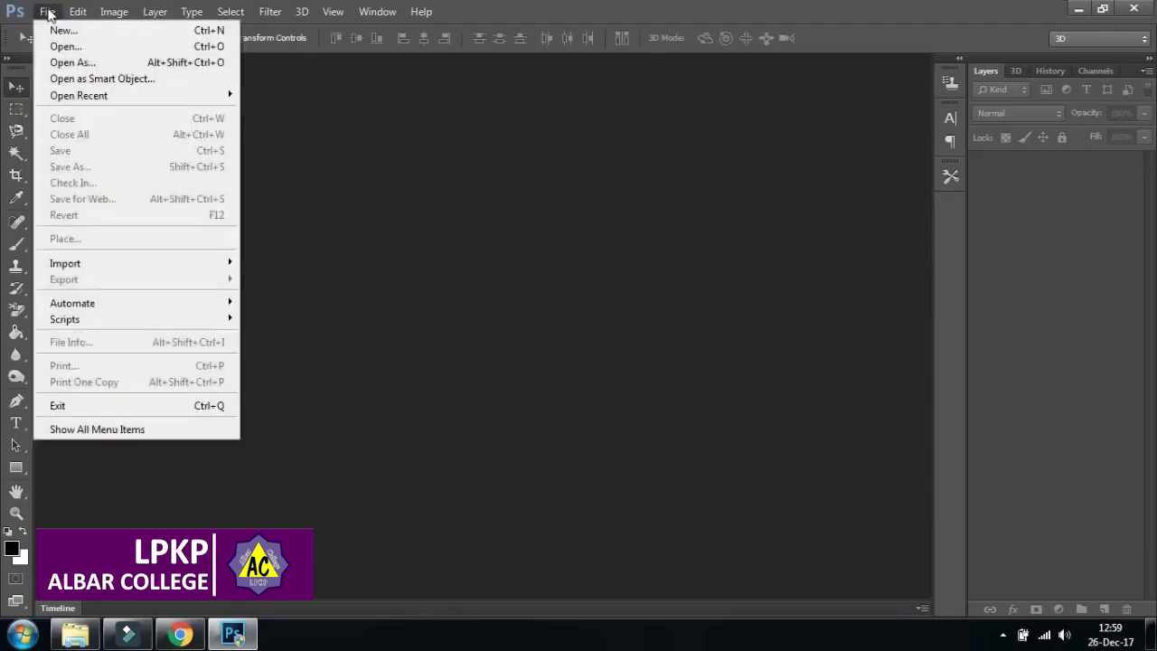
pyautogui.click(74, 52)
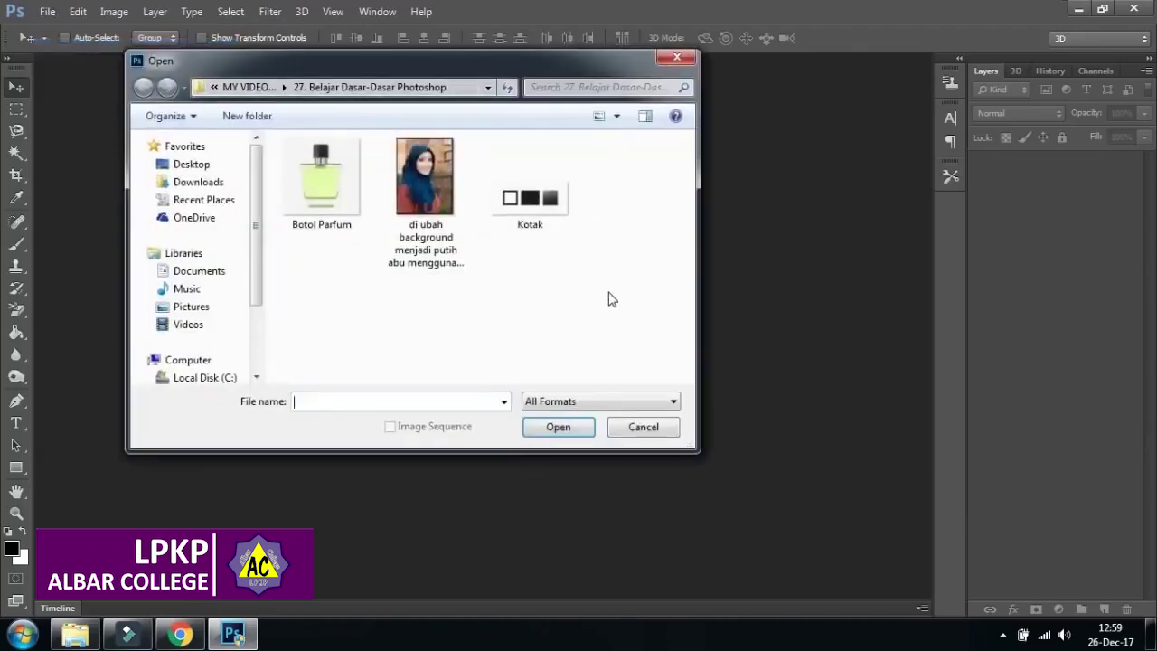
pyautogui.click(570, 222)
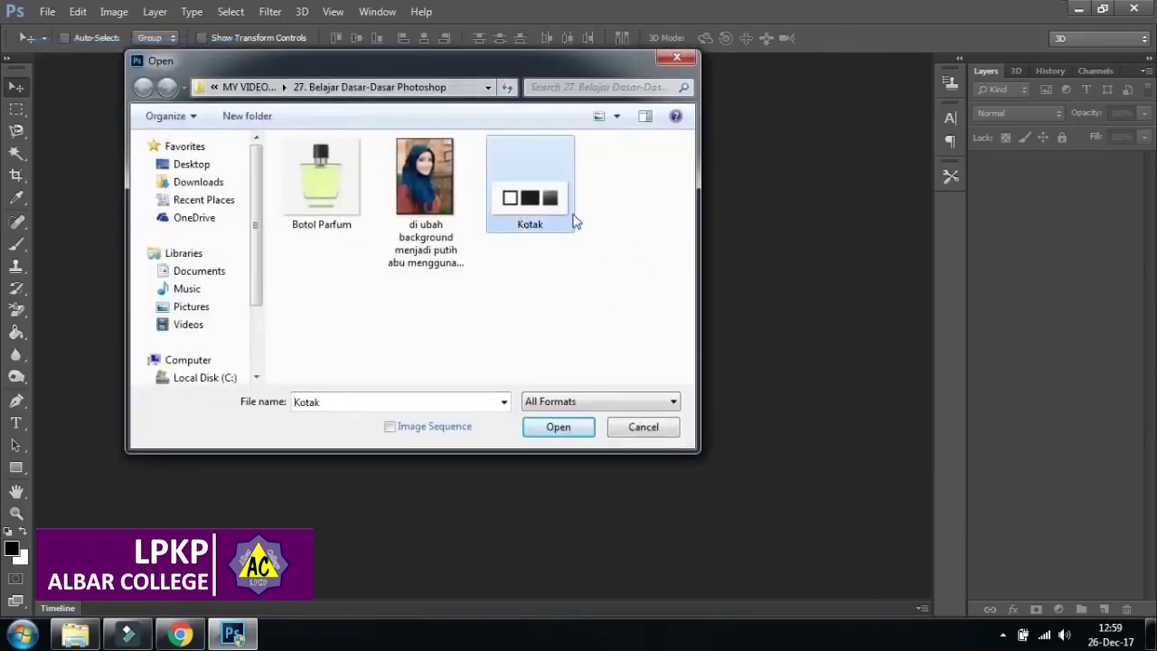
pyautogui.click(568, 428)
pyautogui.moveTo(438, 68); pyautogui.dragTo(511, 65)
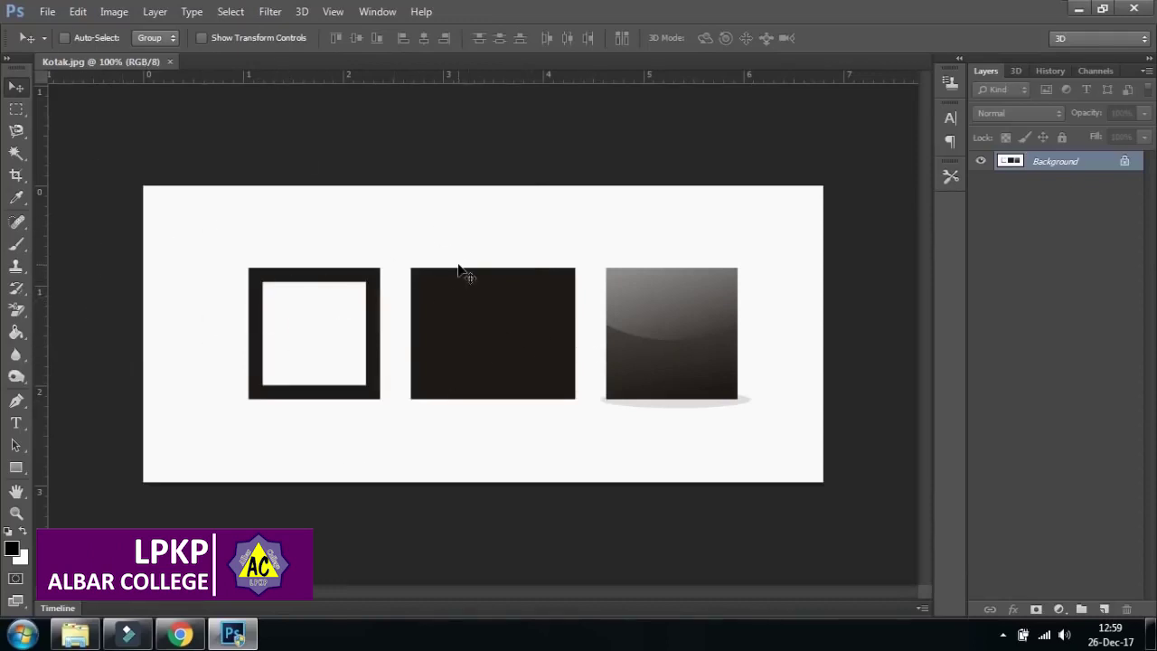
# Step: Select the solid black rectangle in the middle with the Rectangular Marquee and copy it to a new layer
pyautogui.click(16, 109)
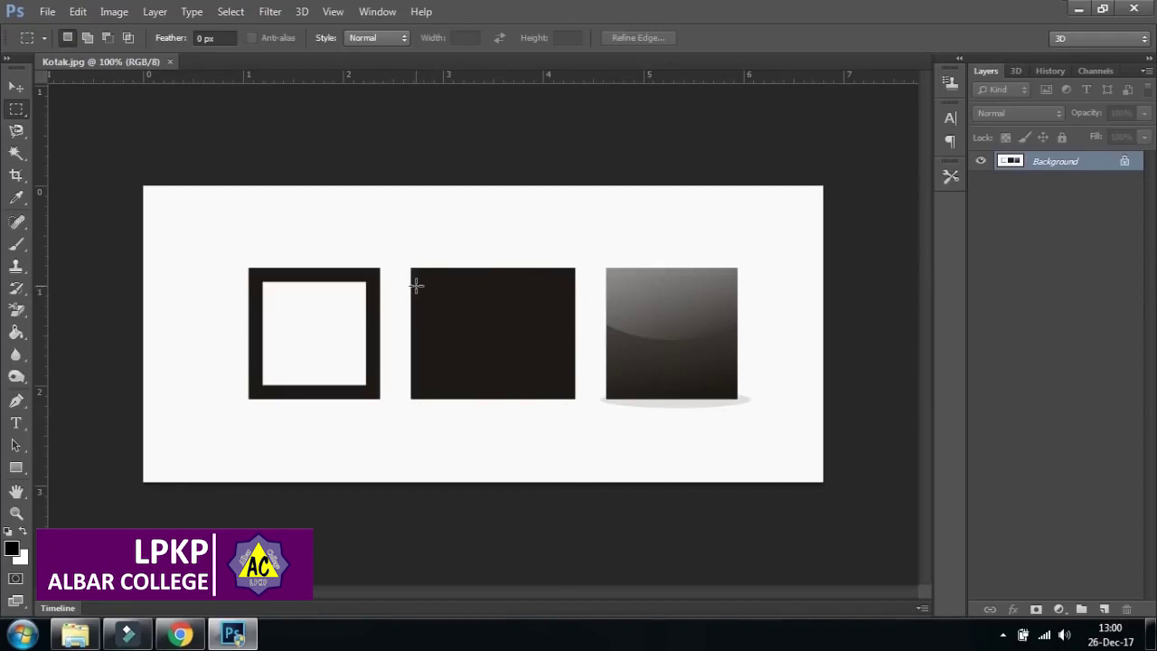
pyautogui.rightClick(17, 108)
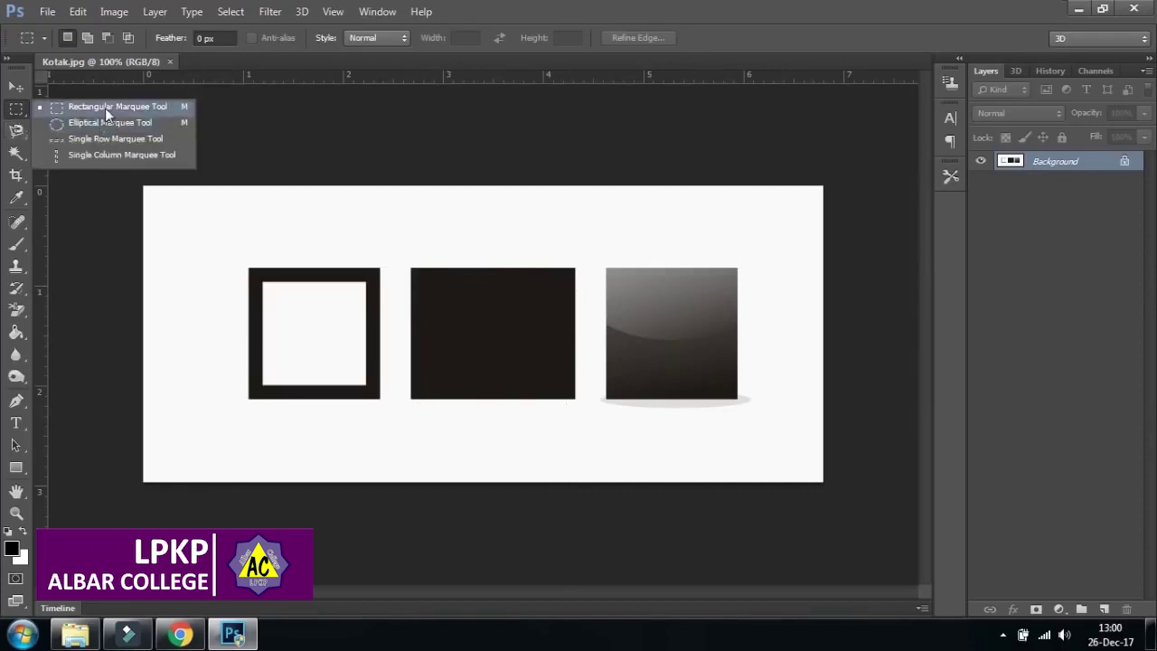
pyautogui.click(105, 107)
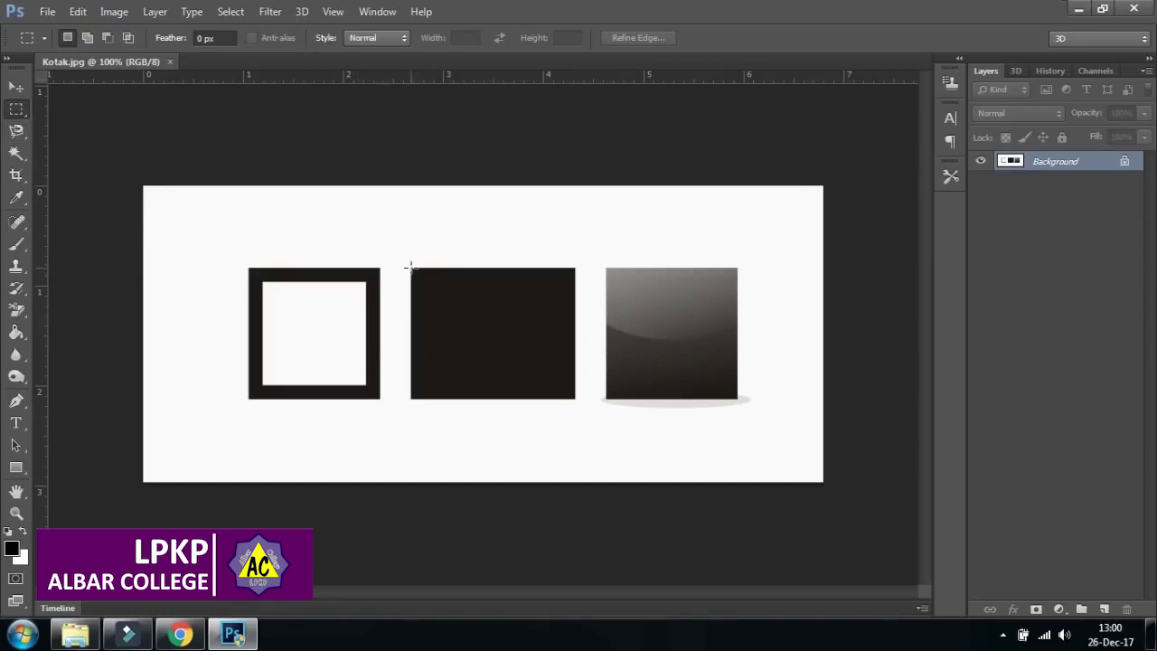
pyautogui.moveTo(413, 270); pyautogui.dragTo(575, 398)
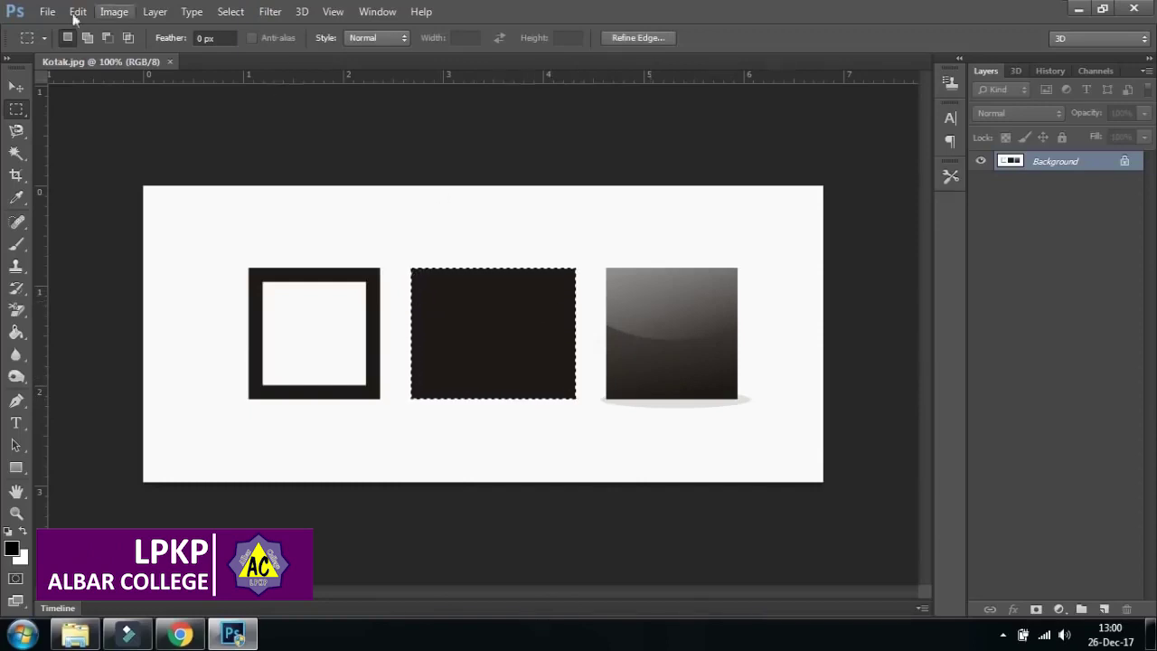
pyautogui.click(15, 87)
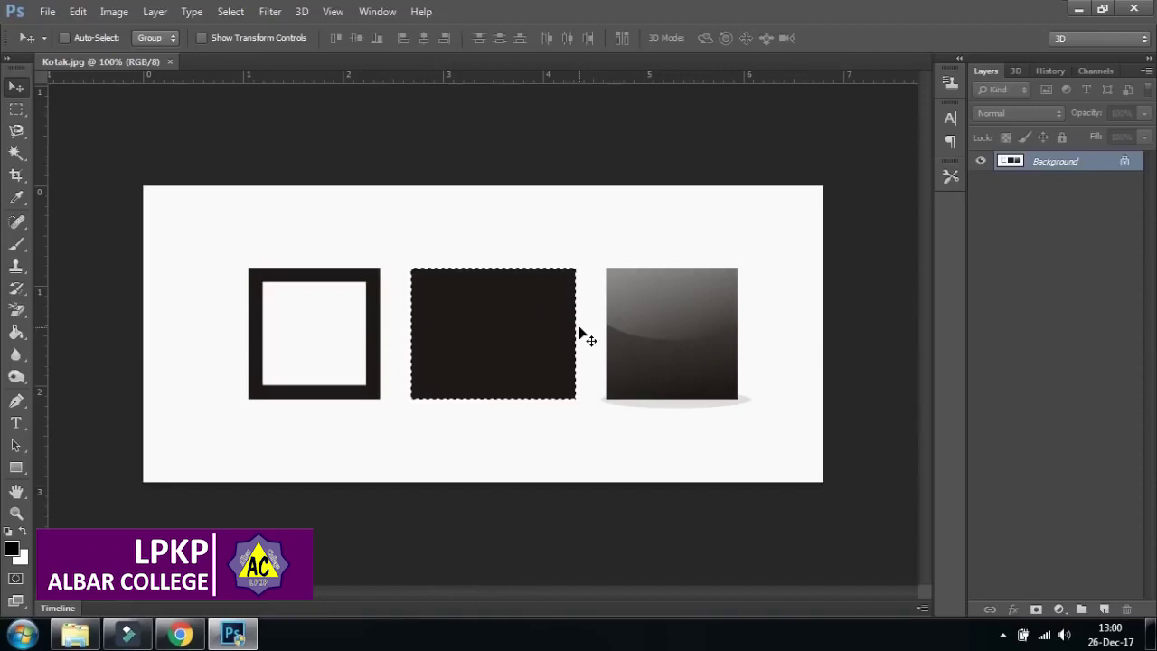
pyautogui.hotkey('ctrl', 'j')
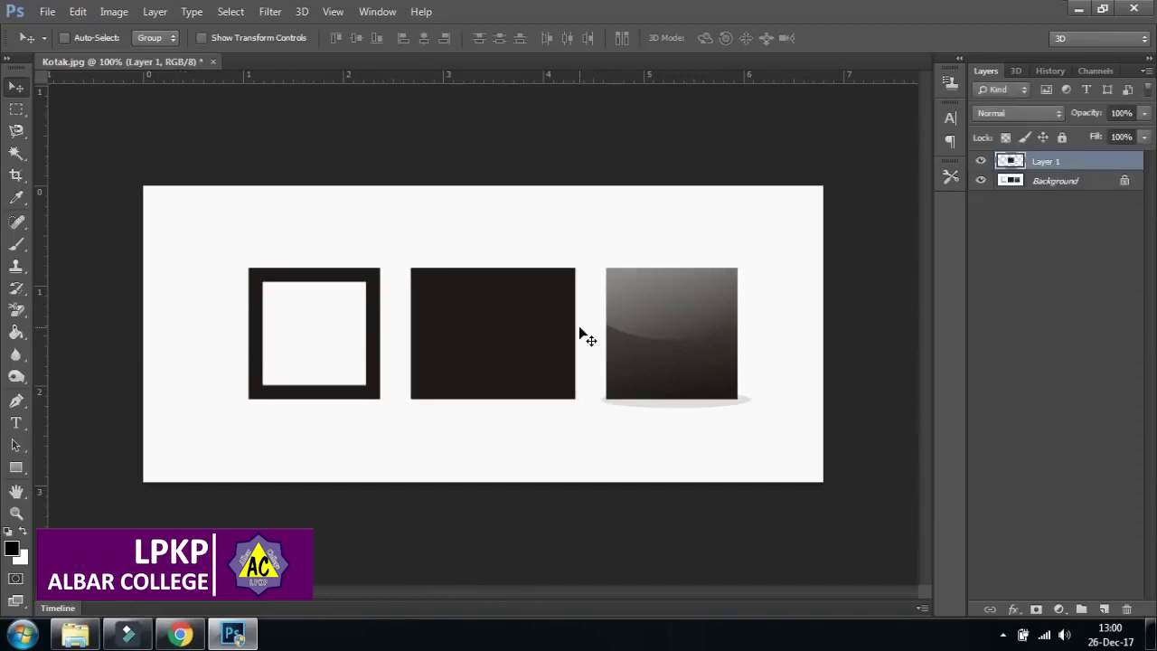
# Step: Rename the copied rectangle's layer as Kotak Hitam
pyautogui.doubleClick(1044, 163)
pyautogui.press('BackSpace')
pyautogui.press('Return')
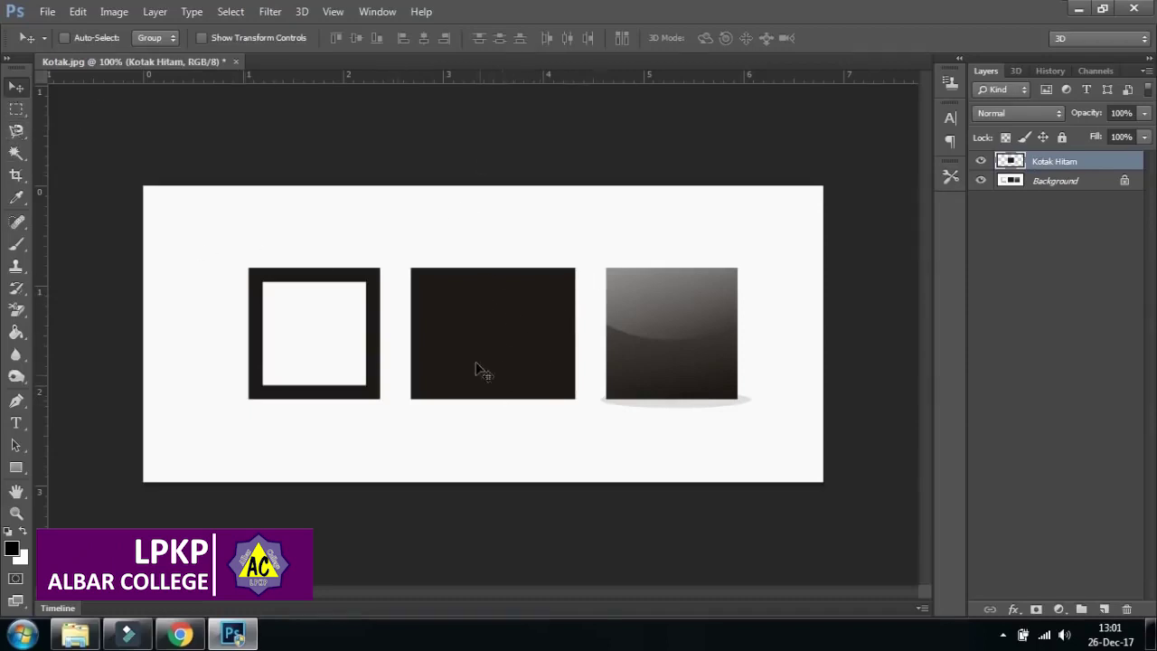
# Step: Move the Kotak Hitam rectangle over the glossy gradient square and delete its layer
pyautogui.moveTo(517, 323); pyautogui.dragTo(737, 326)
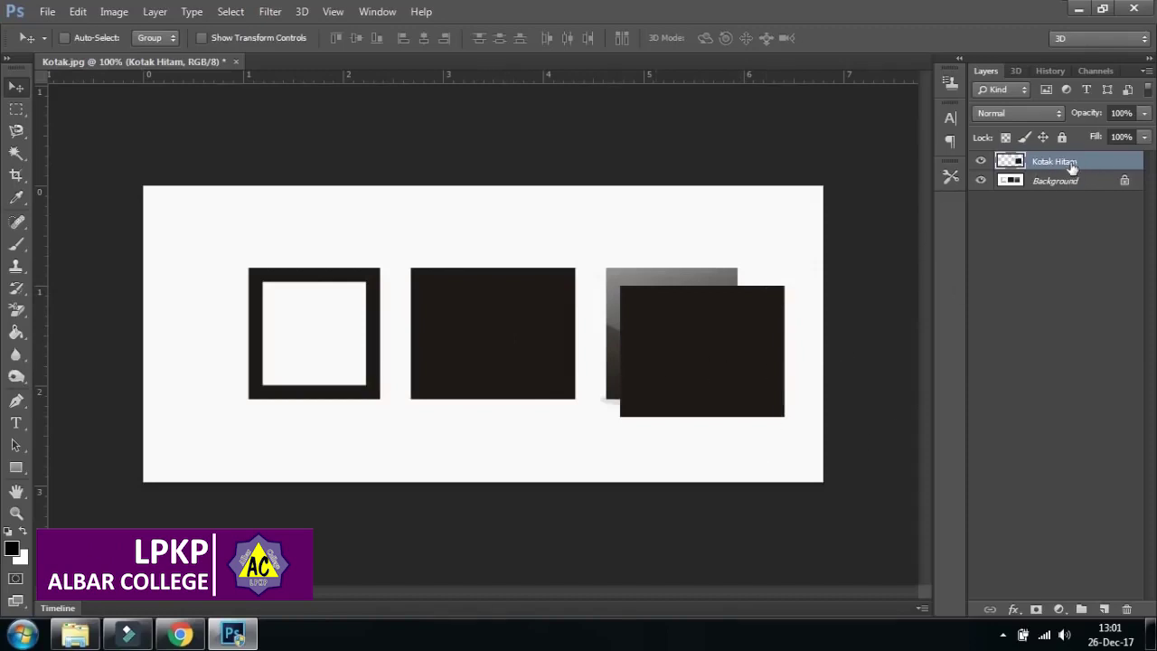
pyautogui.moveTo(1072, 168); pyautogui.dragTo(1129, 611)
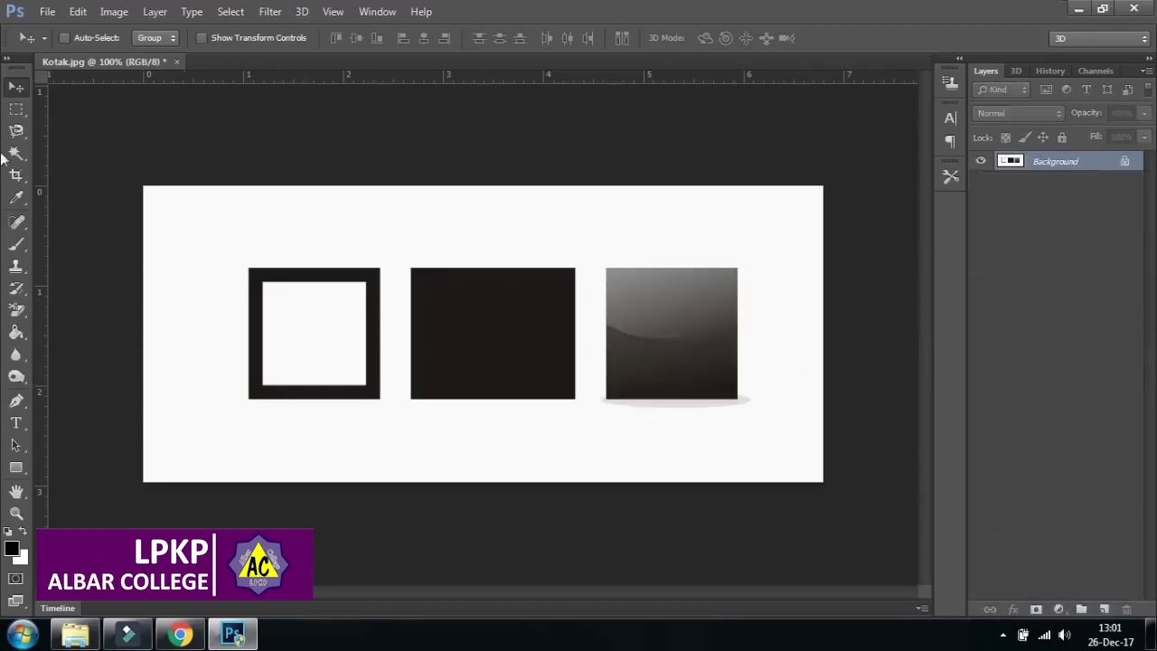
# Step: Select a circular area around the hollow square frame with the Elliptical Marquee and copy it to a new layer
pyautogui.click(16, 110)
pyautogui.rightClick(17, 111)
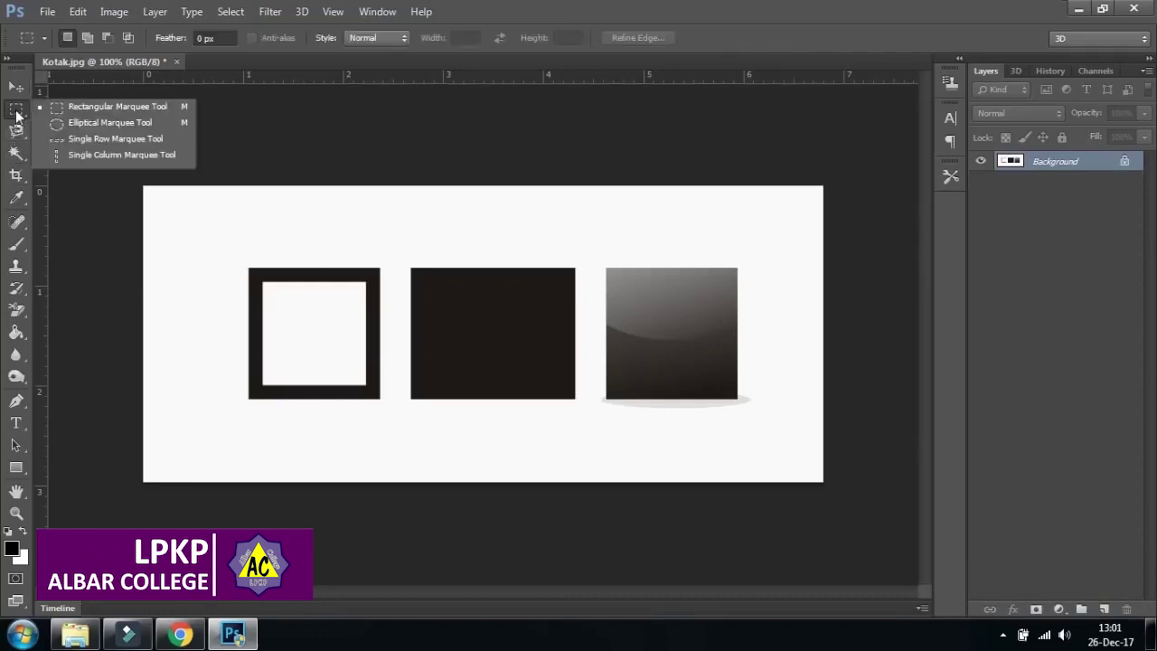
pyautogui.click(105, 122)
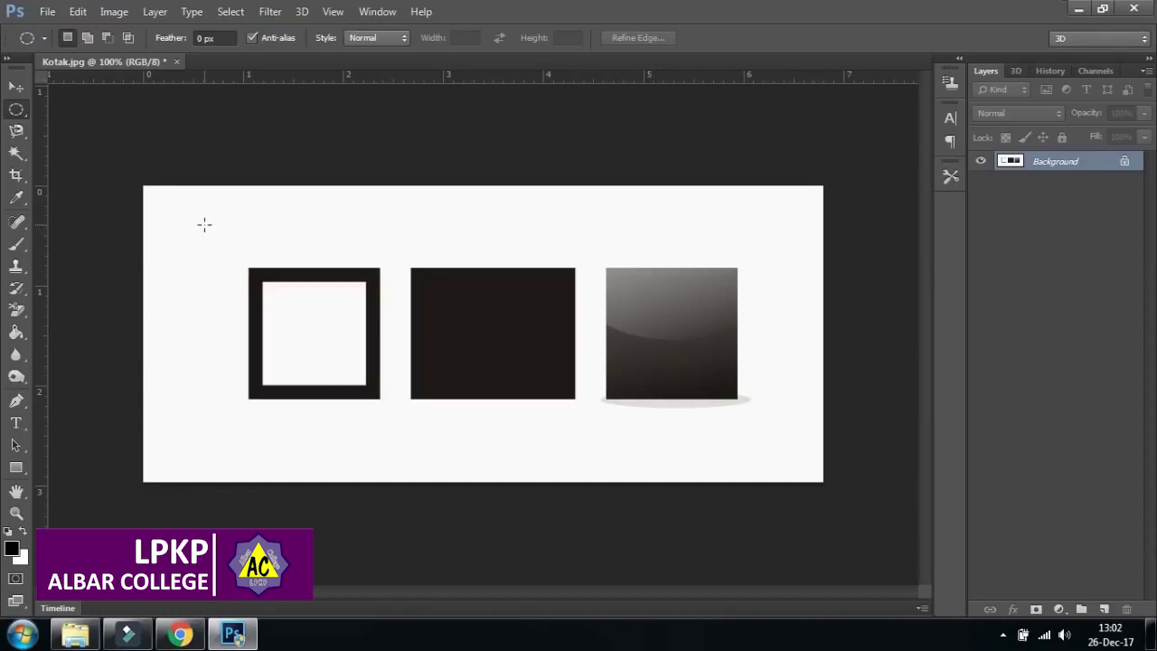
pyautogui.moveTo(204, 224); pyautogui.dragTo(433, 459)
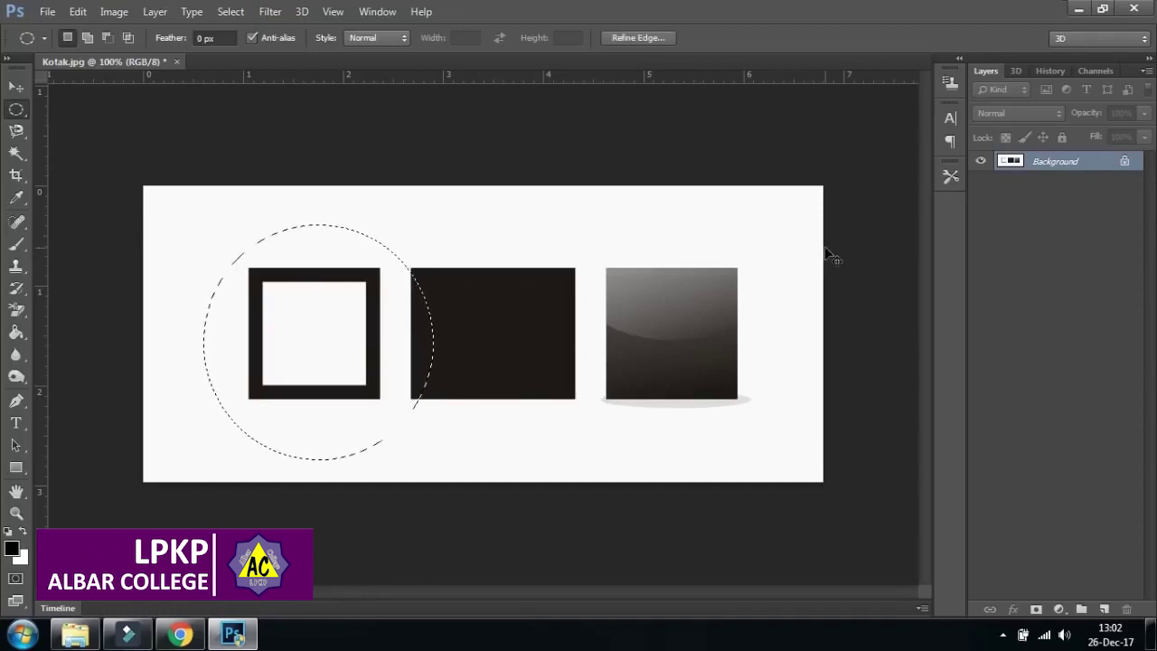
pyautogui.hotkey('ctrl', 'j')
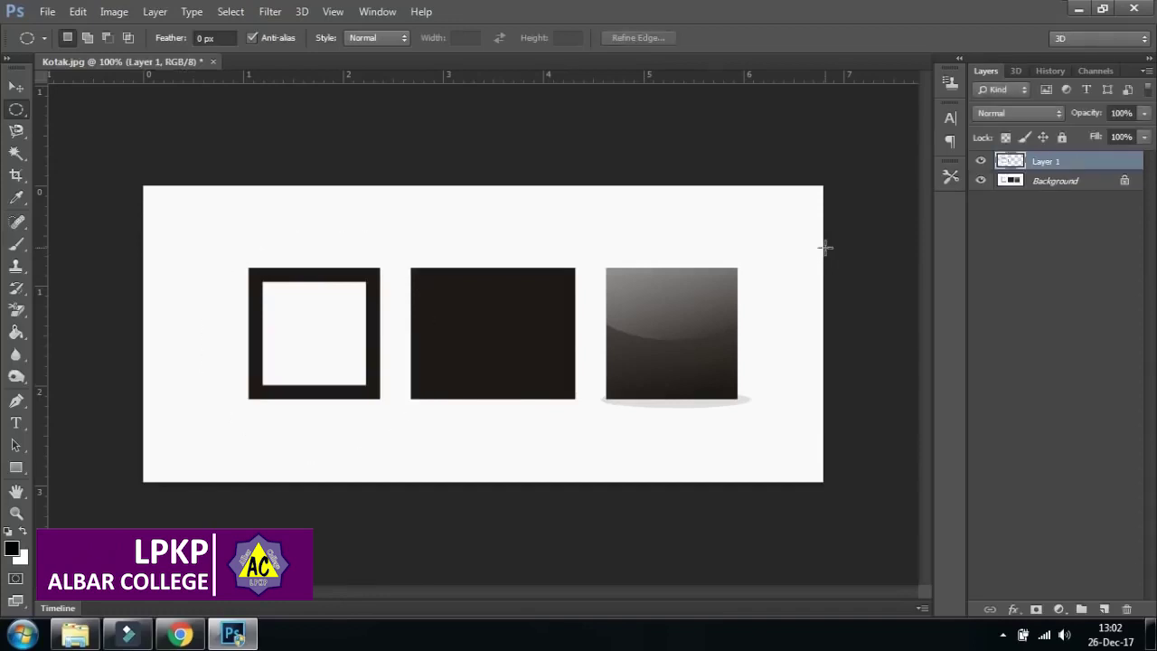
# Step: Hide the Background layer and move the circular cutout to the middle of the canvas
pyautogui.click(16, 86)
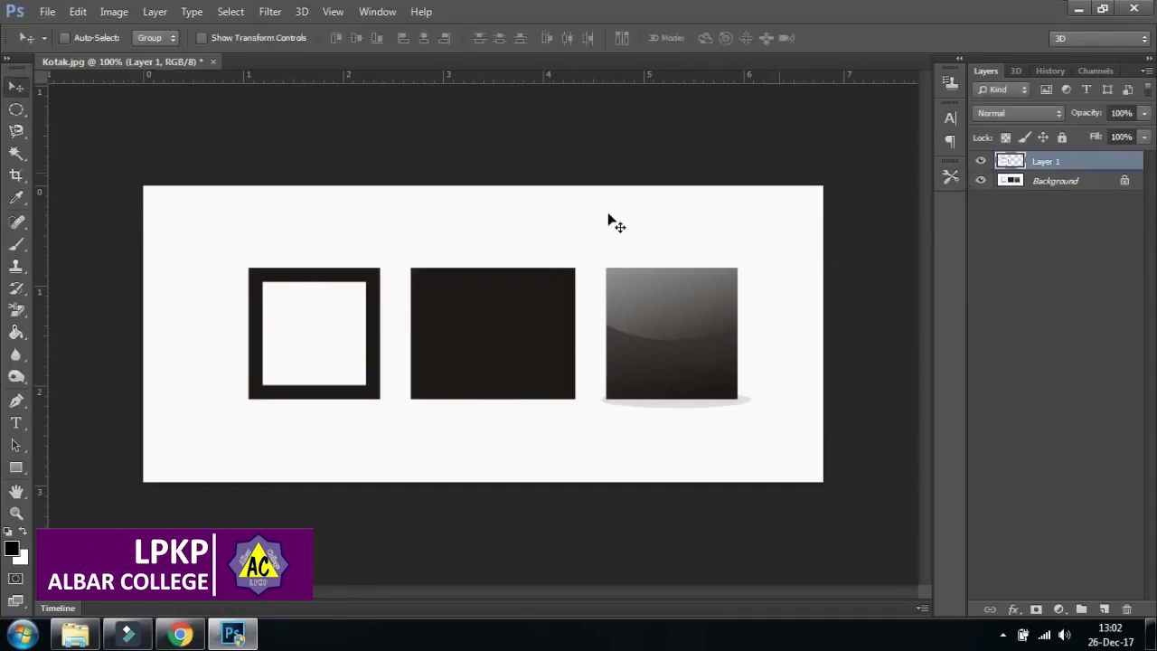
pyautogui.click(981, 182)
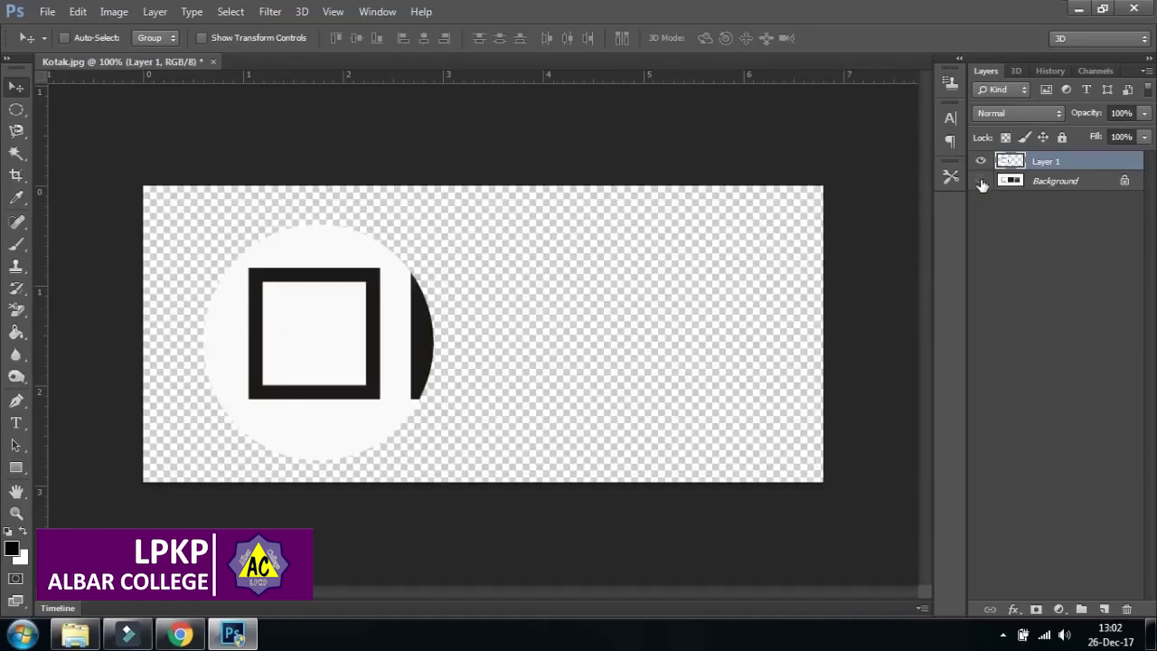
pyautogui.moveTo(351, 300); pyautogui.dragTo(481, 289)
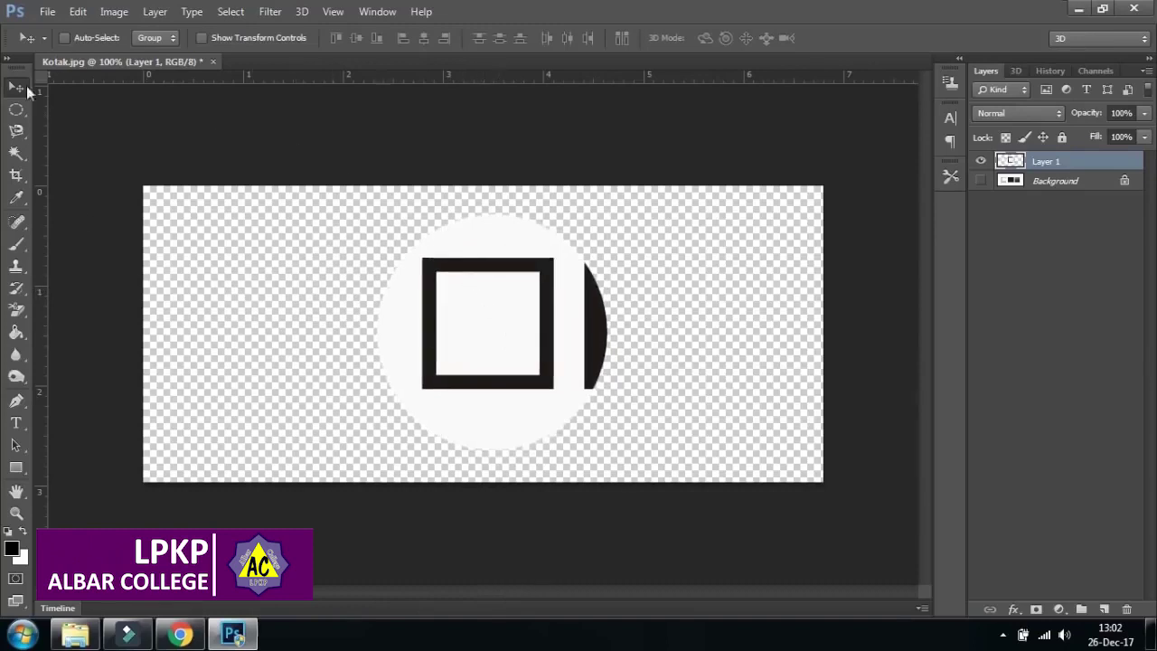
pyautogui.click(17, 110)
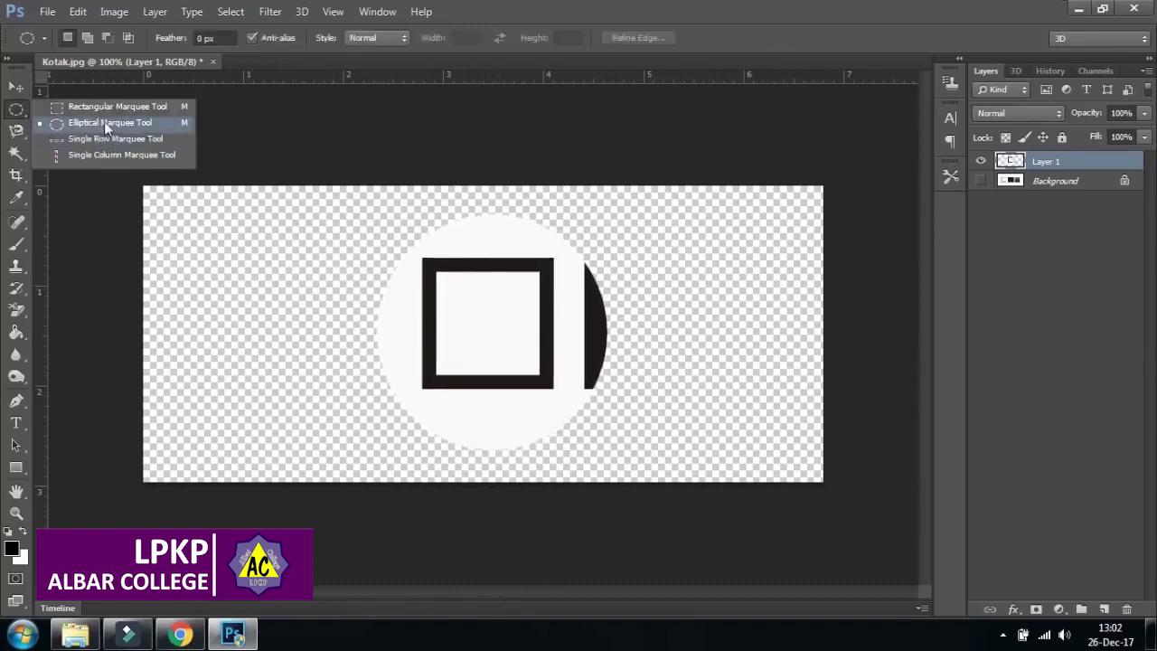
pyautogui.click(104, 121)
pyautogui.click(23, 110)
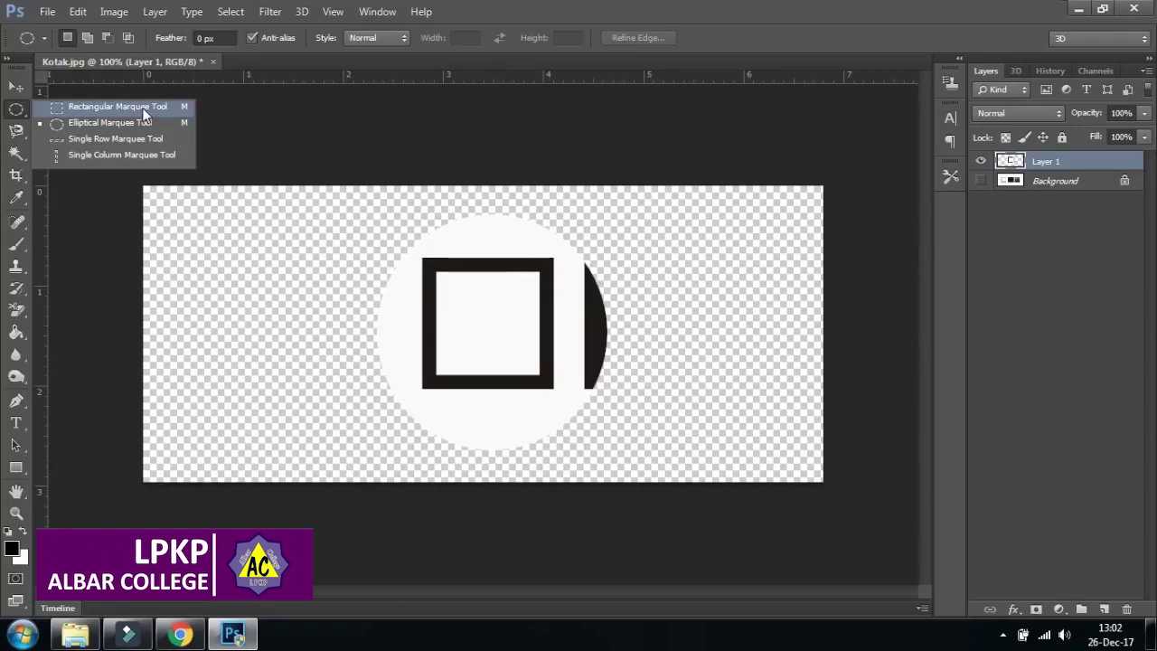
pyautogui.click(16, 86)
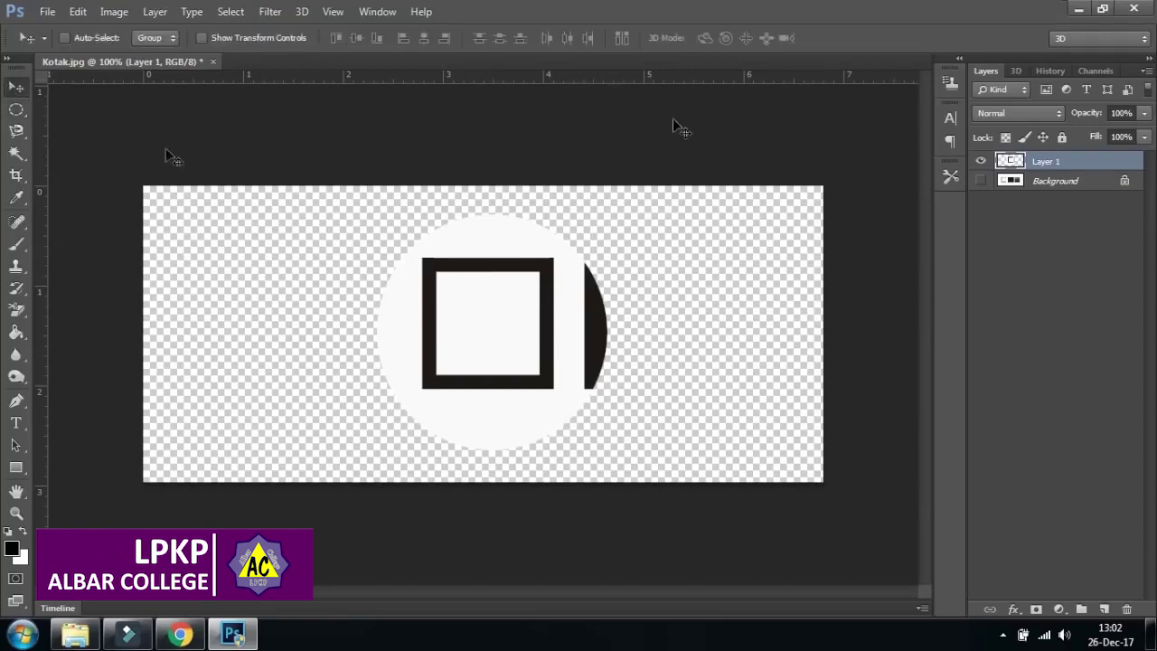
pyautogui.click(16, 110)
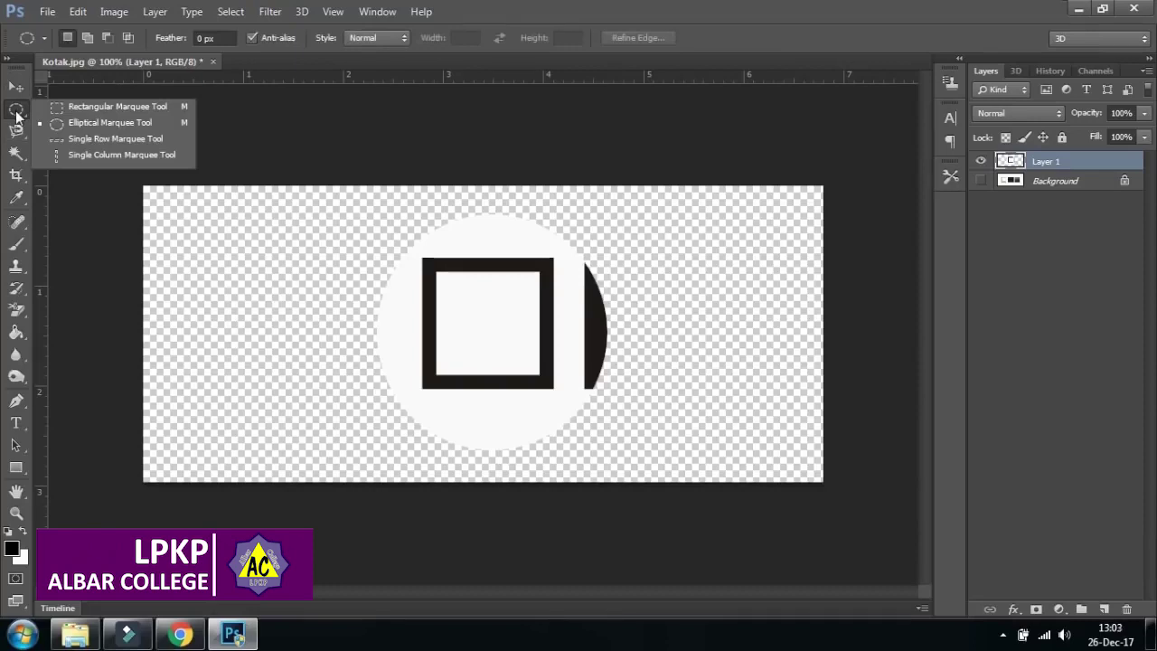
pyautogui.click(20, 89)
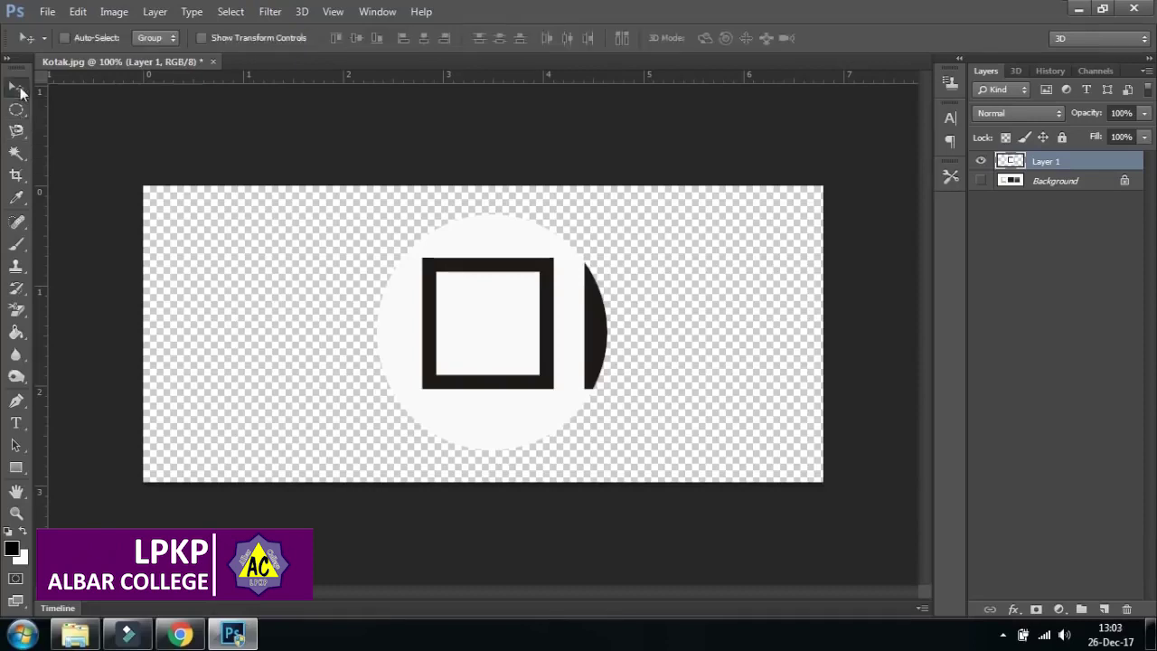
# Step: Close the Kotak.jpg image without saving its changes
pyautogui.click(19, 133)
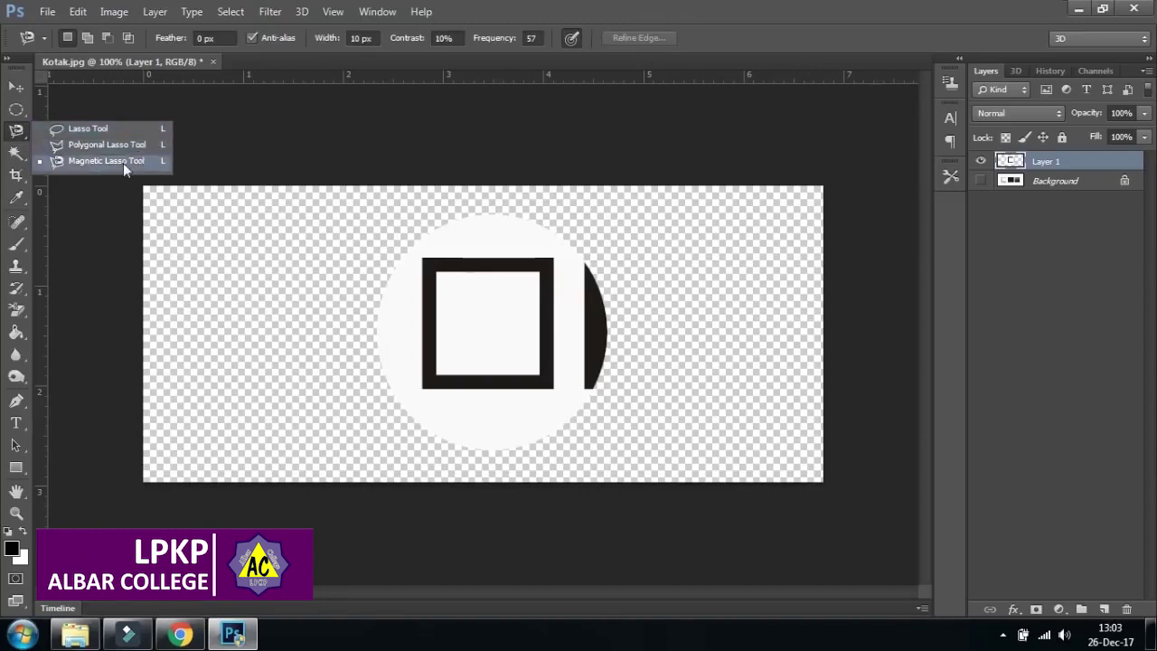
pyautogui.click(18, 85)
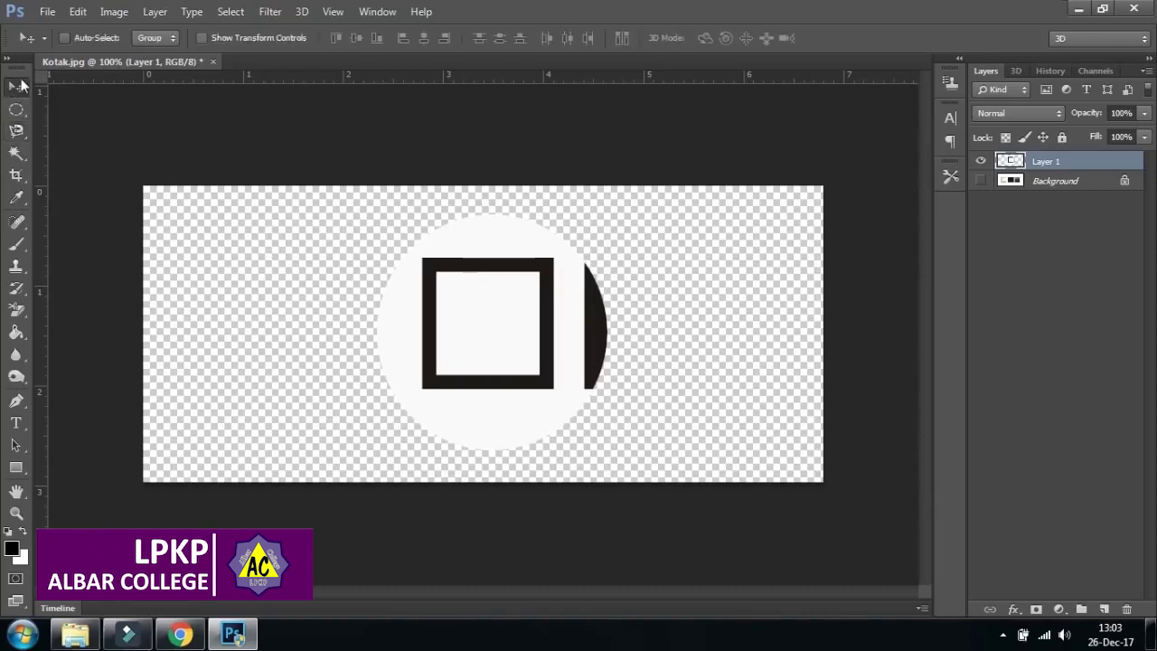
pyautogui.click(213, 62)
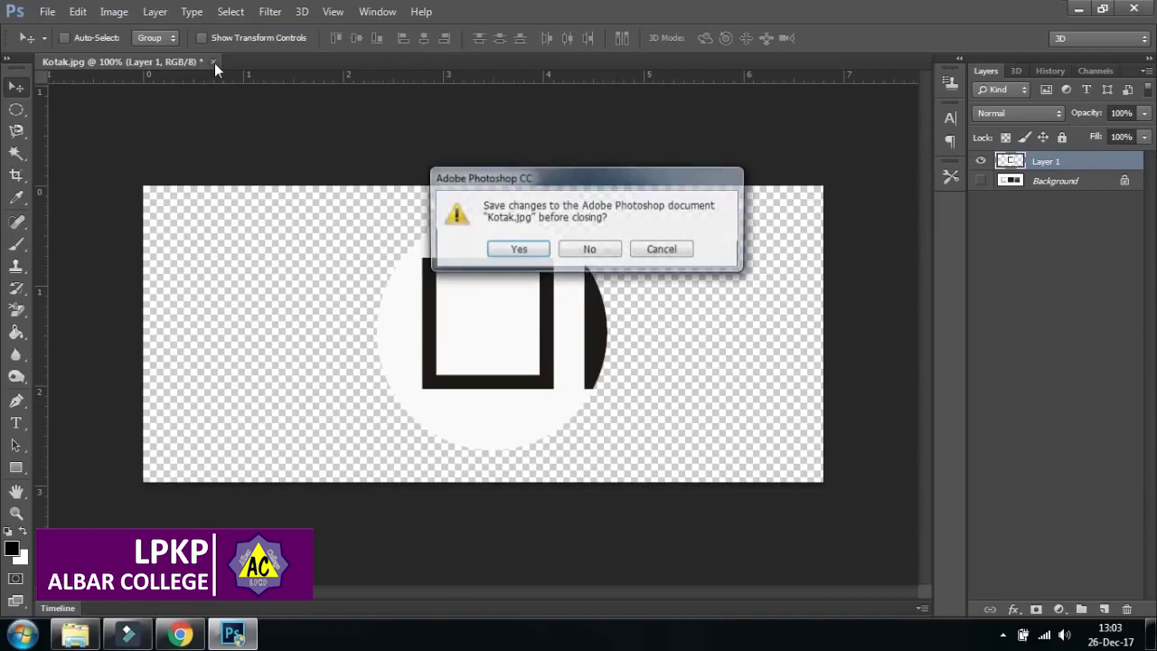
pyautogui.click(590, 252)
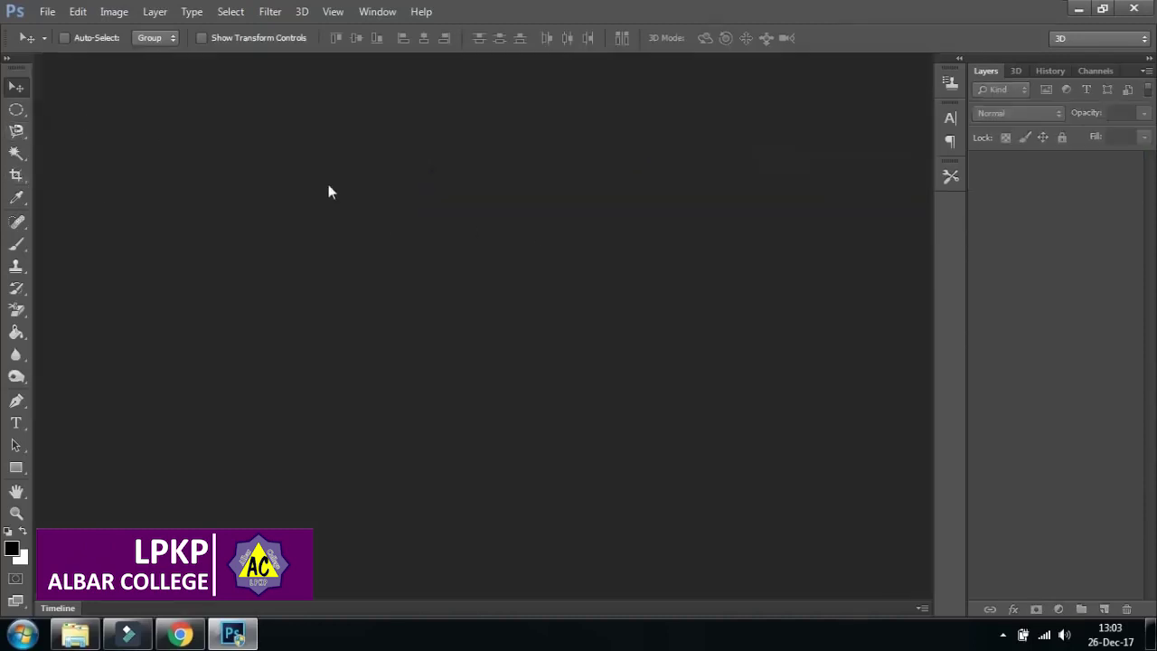
# Step: Open the portrait photo "di ubah background menjadi putih abu menggunakan gradient. seleksi manual pake pen tool.jpg"
pyautogui.click(47, 12)
pyautogui.click(72, 44)
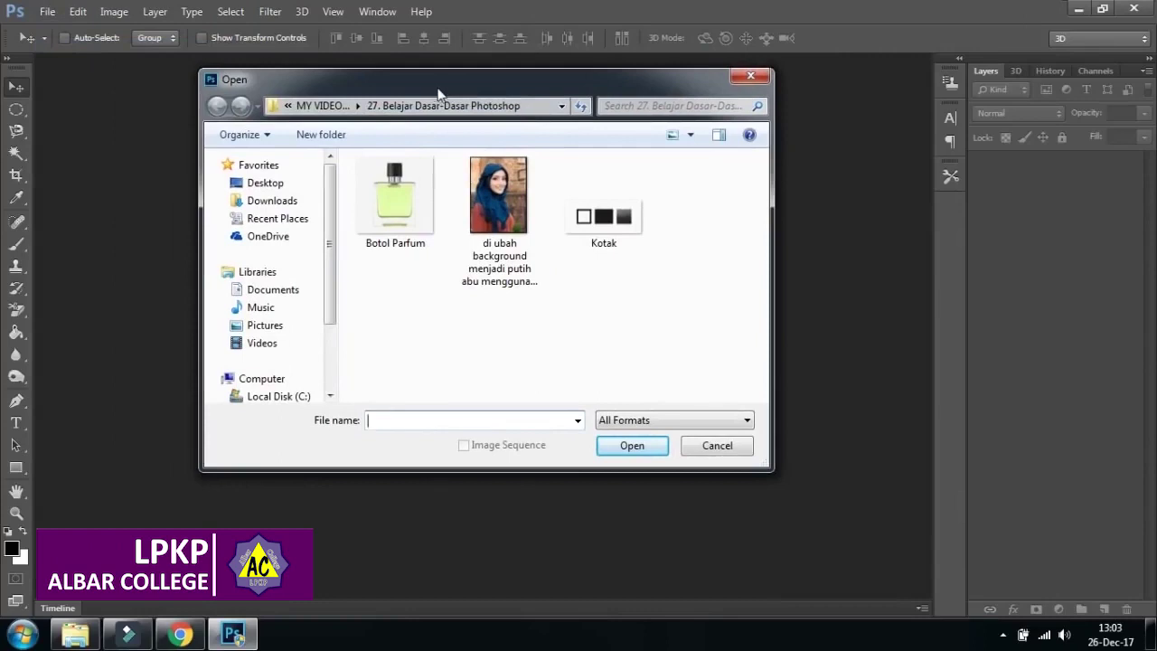
pyautogui.click(506, 186)
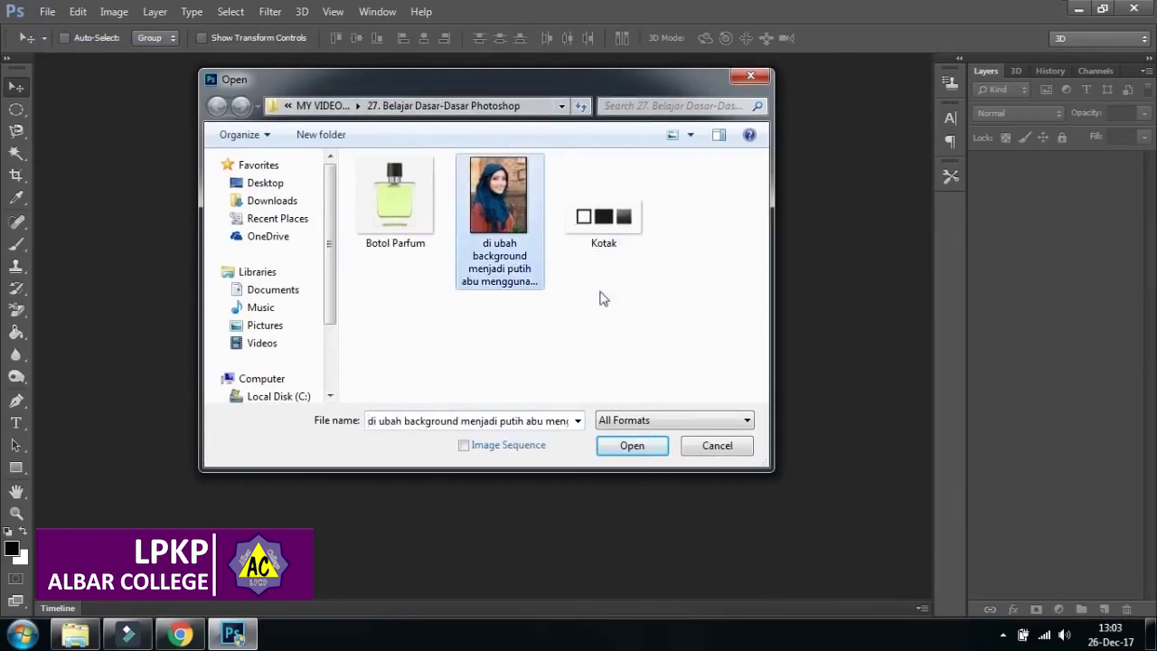
pyautogui.click(632, 447)
pyautogui.moveTo(192, 67); pyautogui.dragTo(361, 64)
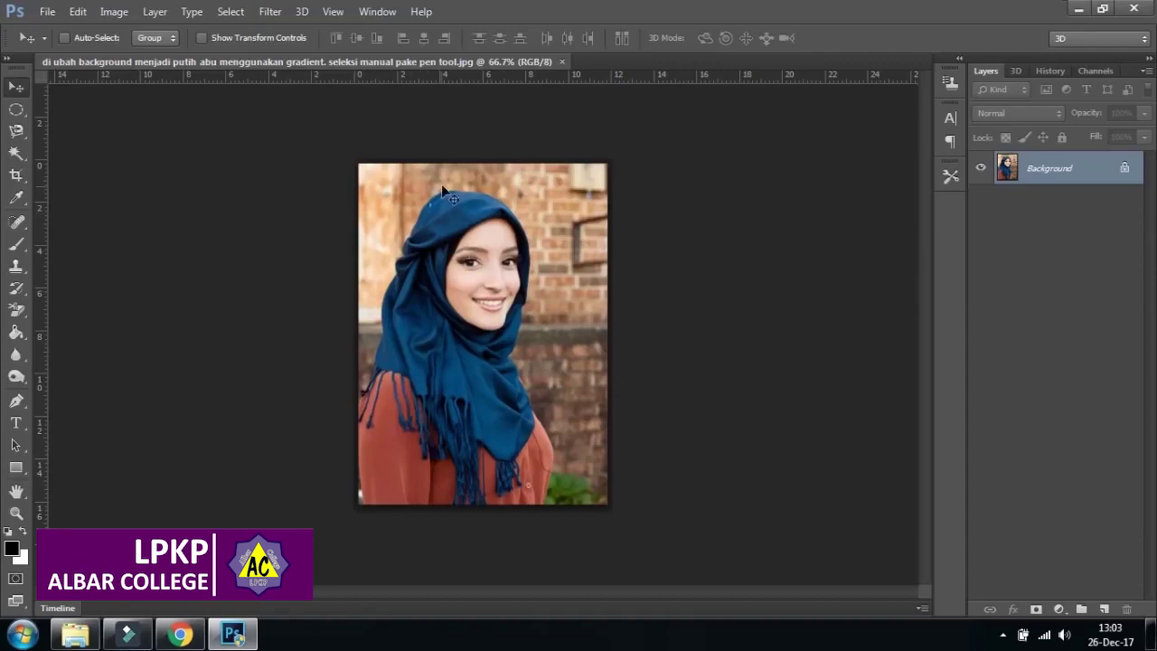
# Step: Trace a freehand selection around the woman's headscarf and body with the Lasso Tool
pyautogui.click(24, 134)
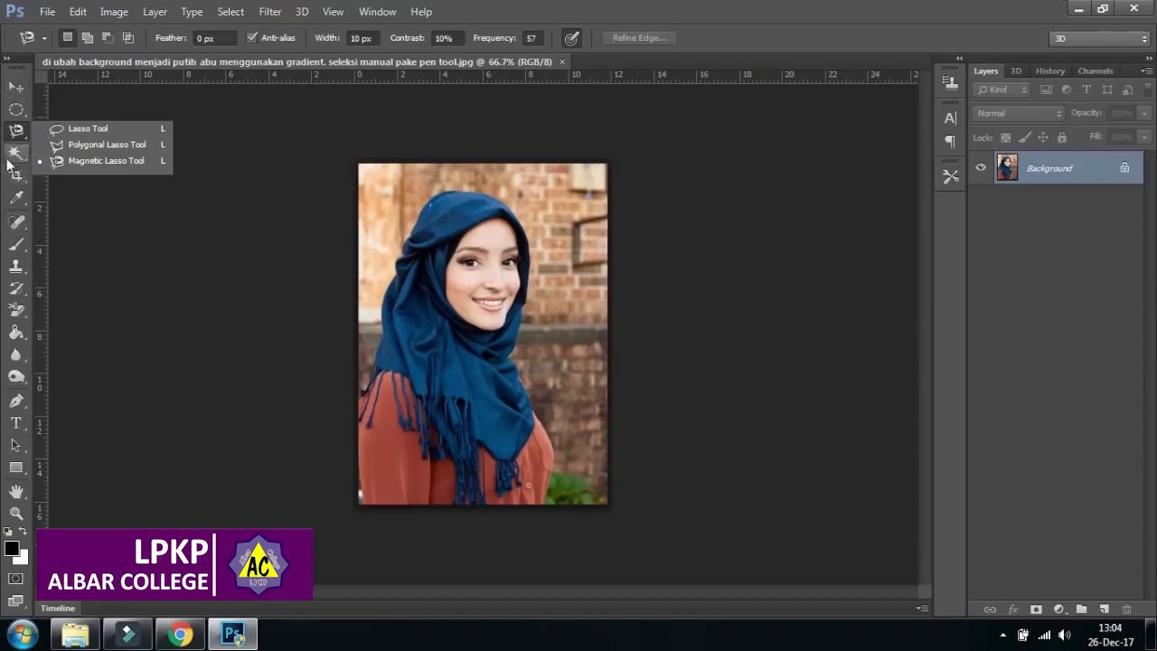
pyautogui.click(103, 129)
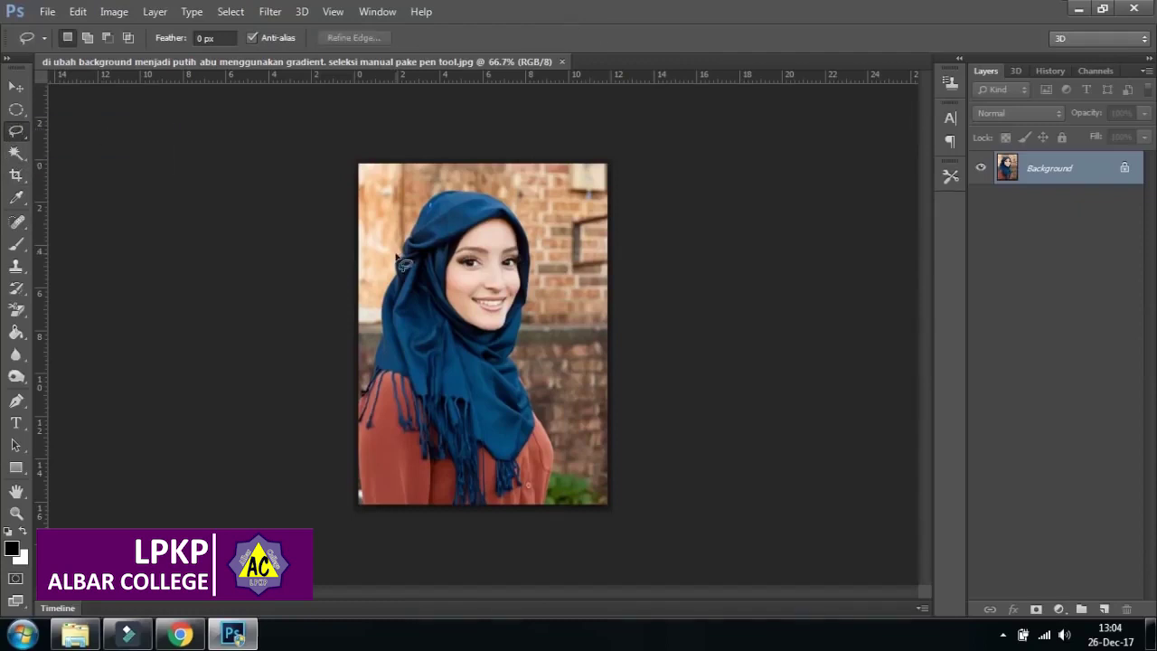
pyautogui.hotkey('ctrl', '+')
pyautogui.hotkey('ctrl', '+')
pyautogui.moveTo(307, 152); pyautogui.dragTo(382, 227)
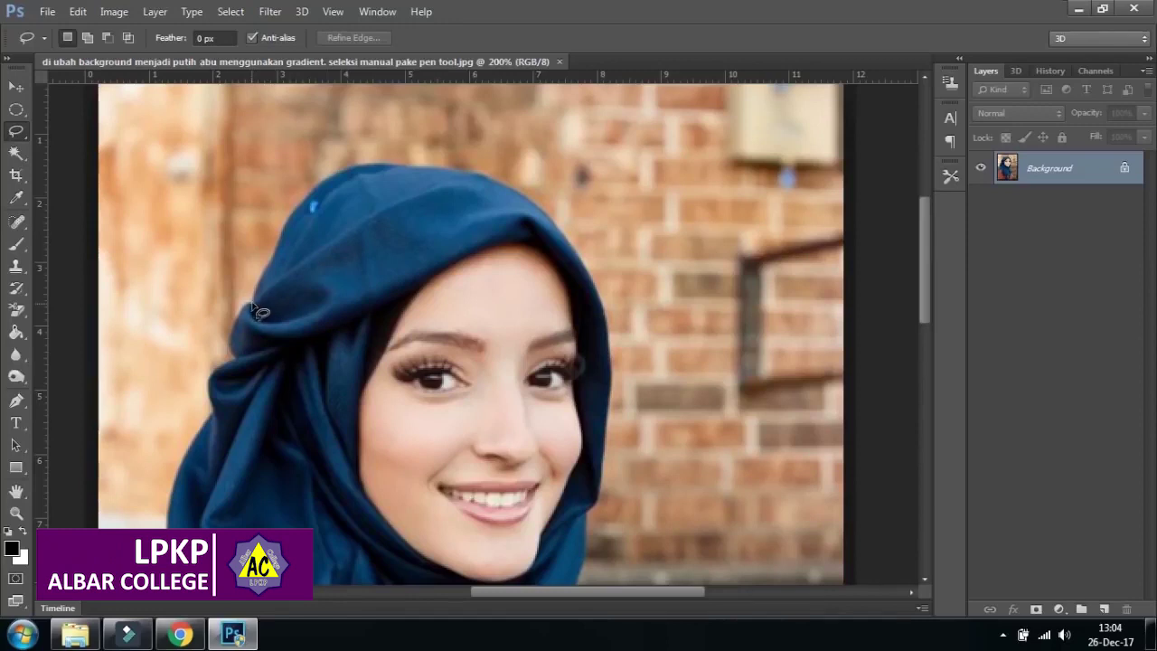
pyautogui.moveTo(256, 286)
pyautogui.mouseDown()
pyautogui.moveTo(333, 170)
pyautogui.moveTo(358, 163)
pyautogui.moveTo(488, 175)
pyautogui.moveTo(549, 211)
pyautogui.mouseUp()
pyautogui.moveTo(584, 259)
pyautogui.mouseDown()
pyautogui.moveTo(615, 332)
pyautogui.moveTo(615, 383)
pyautogui.moveTo(612, 154)
pyautogui.moveTo(599, 275)
pyautogui.moveTo(558, 425)
pyautogui.moveTo(537, 440)
pyautogui.moveTo(535, 333)
pyautogui.moveTo(497, 125)
pyautogui.moveTo(526, 148)
pyautogui.moveTo(539, 196)
pyautogui.moveTo(577, 251)
pyautogui.moveTo(585, 308)
pyautogui.moveTo(627, 378)
pyautogui.moveTo(572, 185)
pyautogui.moveTo(584, 228)
pyautogui.moveTo(560, 385)
pyautogui.moveTo(429, 365)
pyautogui.moveTo(714, 392)
pyautogui.moveTo(828, 388)
pyautogui.moveTo(274, 375)
pyautogui.moveTo(280, 286)
pyautogui.moveTo(251, 358)
pyautogui.moveTo(282, 138)
pyautogui.moveTo(251, 382)
pyautogui.moveTo(299, 172)
pyautogui.moveTo(294, 245)
pyautogui.moveTo(259, 364)
pyautogui.moveTo(253, 259)
pyautogui.moveTo(299, 184)
pyautogui.moveTo(271, 330)
pyautogui.moveTo(304, 248)
pyautogui.mouseUp()
pyautogui.scroll(-3, 615, 361)
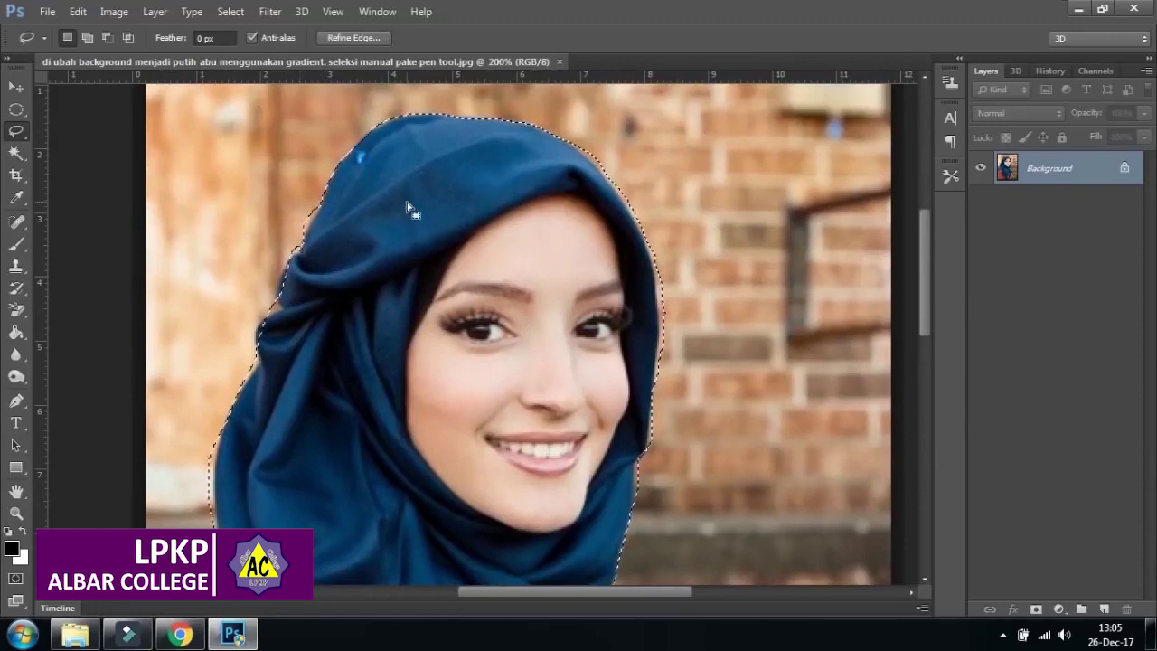
# Step: Copy the selected woman to a new layer and, with the Background layer hidden, move the cutout slightly toward the canvas's upper right
pyautogui.press('v')
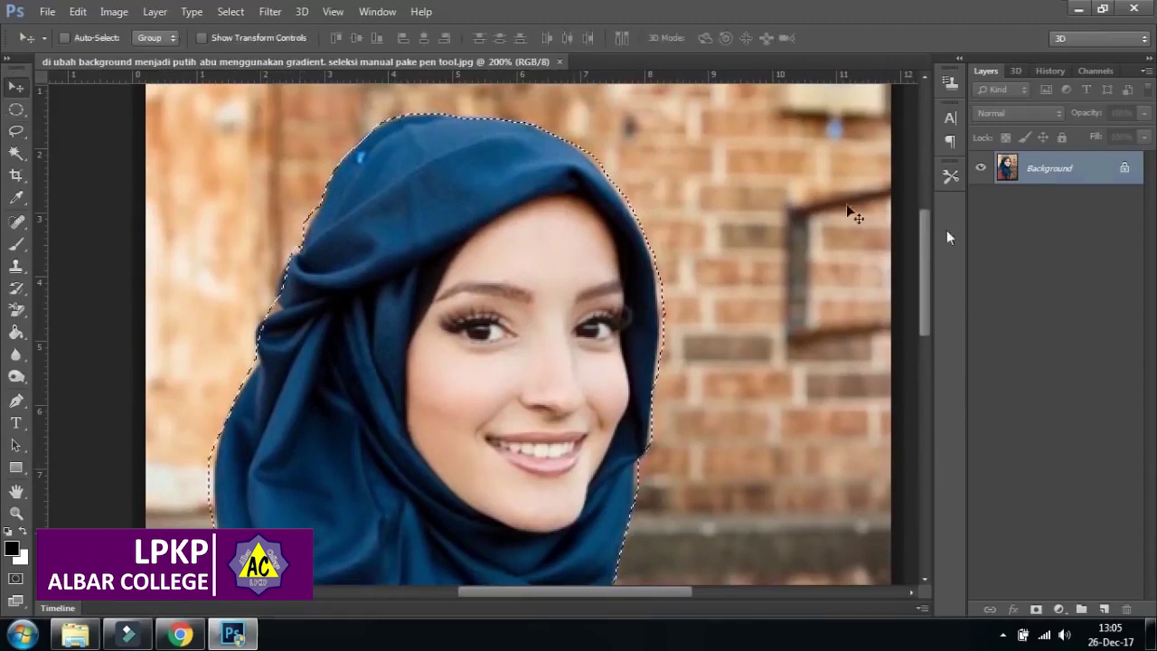
pyautogui.hotkey('ctrl', '-')
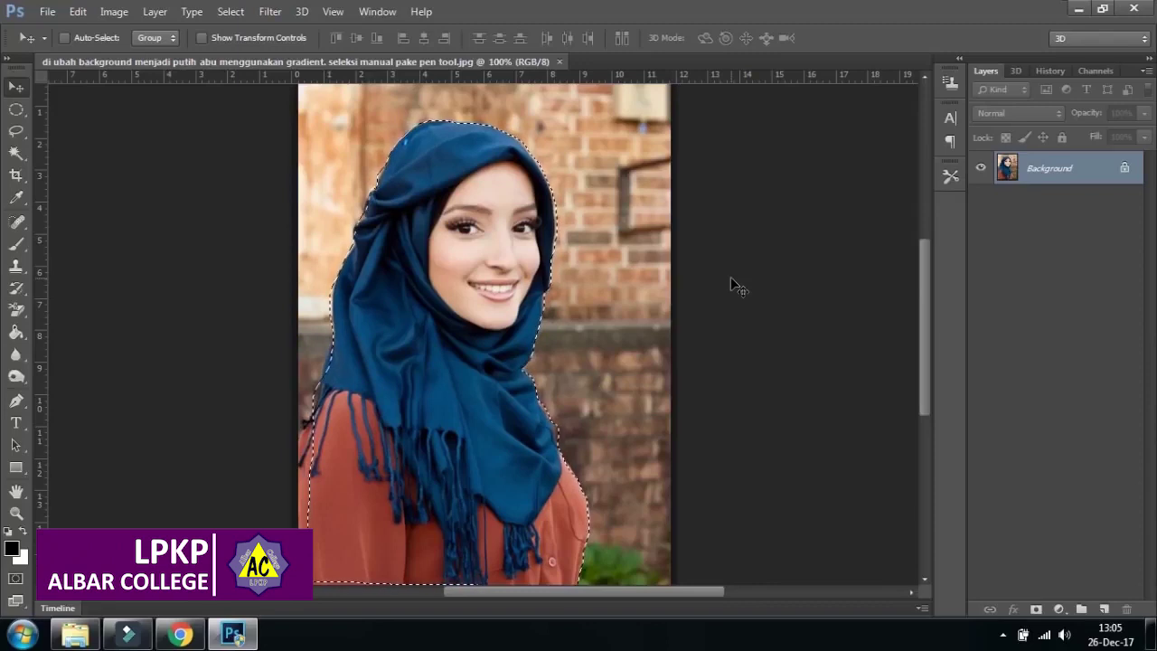
pyautogui.hotkey('ctrl', 'j')
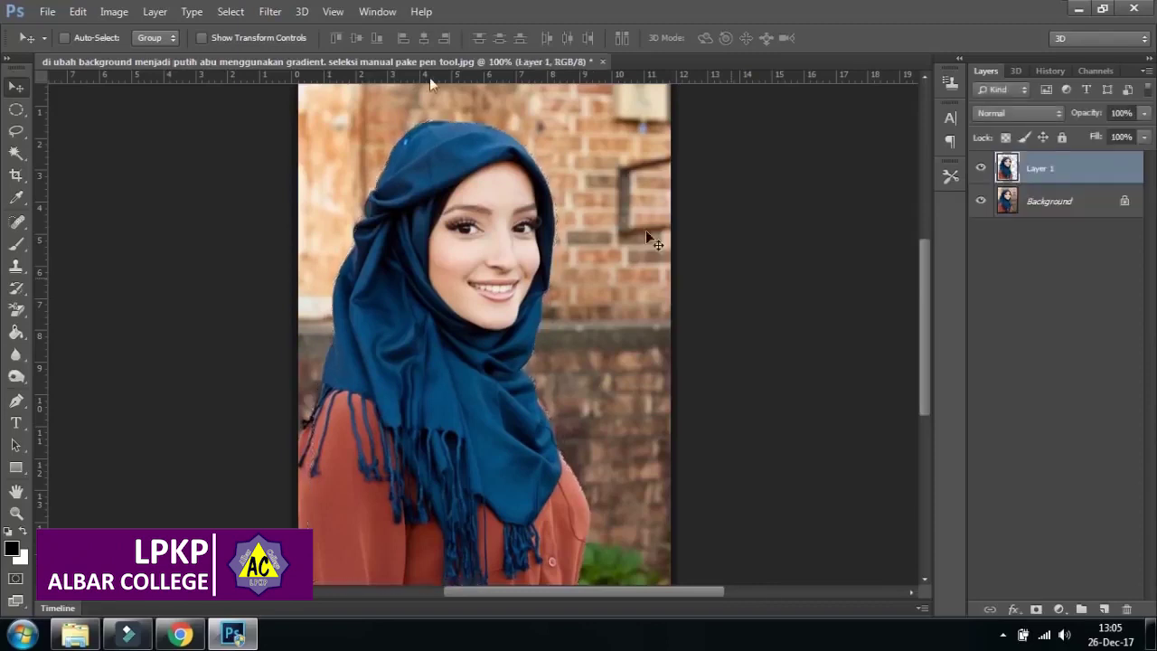
pyautogui.click(981, 203)
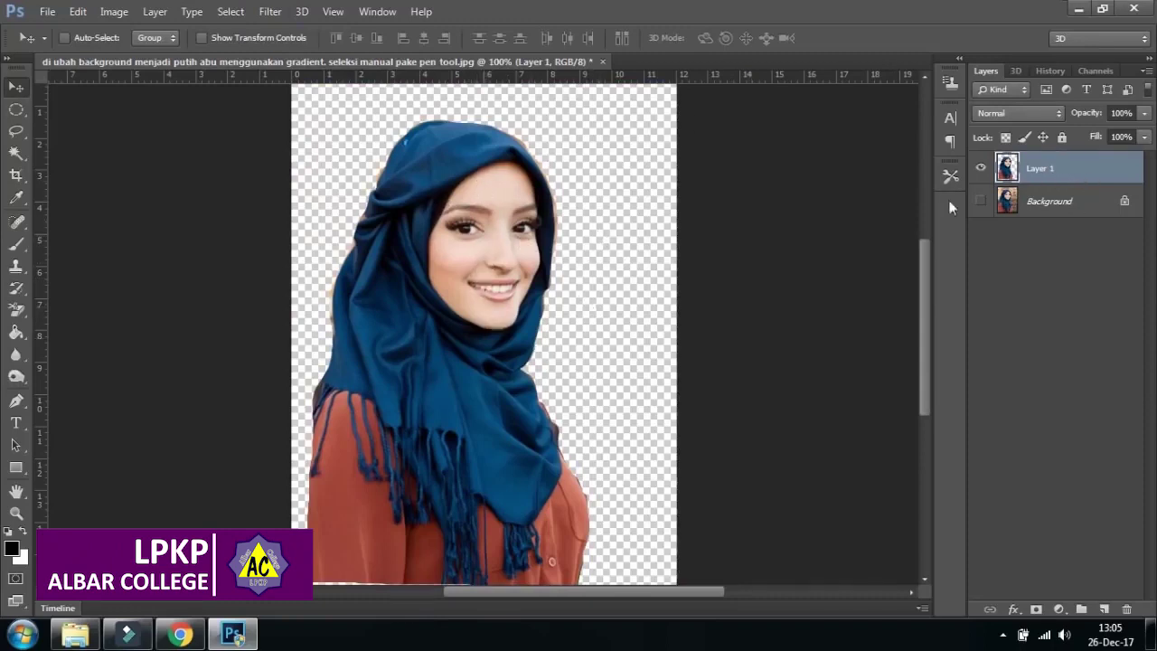
pyautogui.moveTo(431, 404); pyautogui.dragTo(493, 386)
# Step: Rename the woman cutout's layer as Wanita hijab
pyautogui.click(1058, 208)
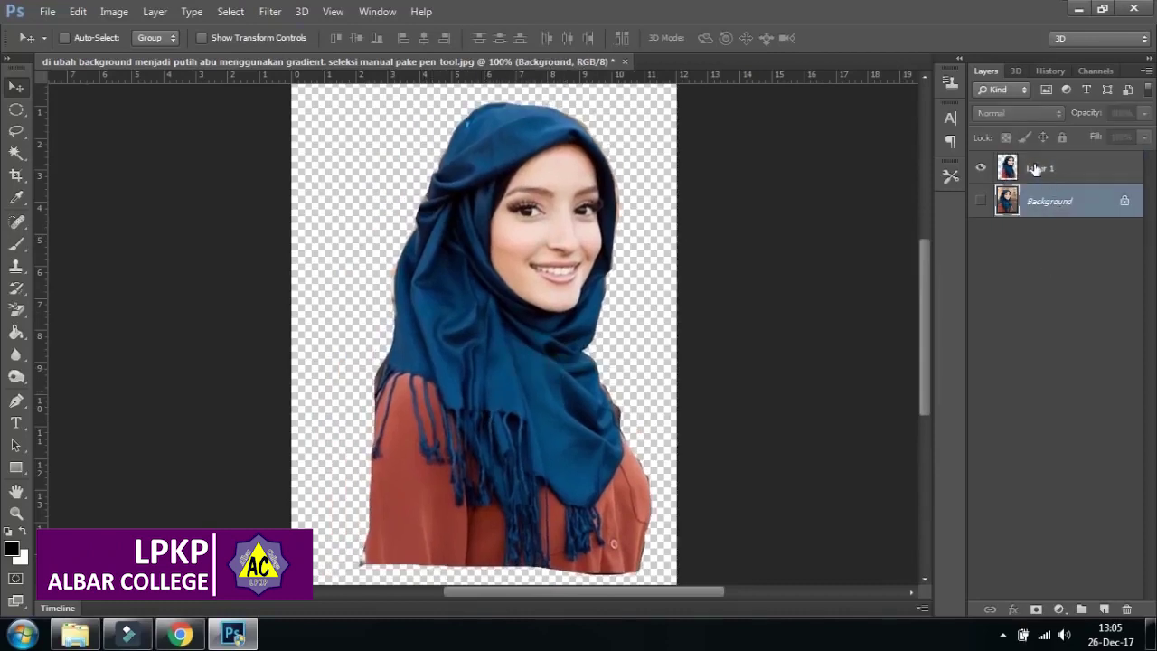
pyautogui.click(1035, 169)
pyautogui.doubleClick(1037, 170)
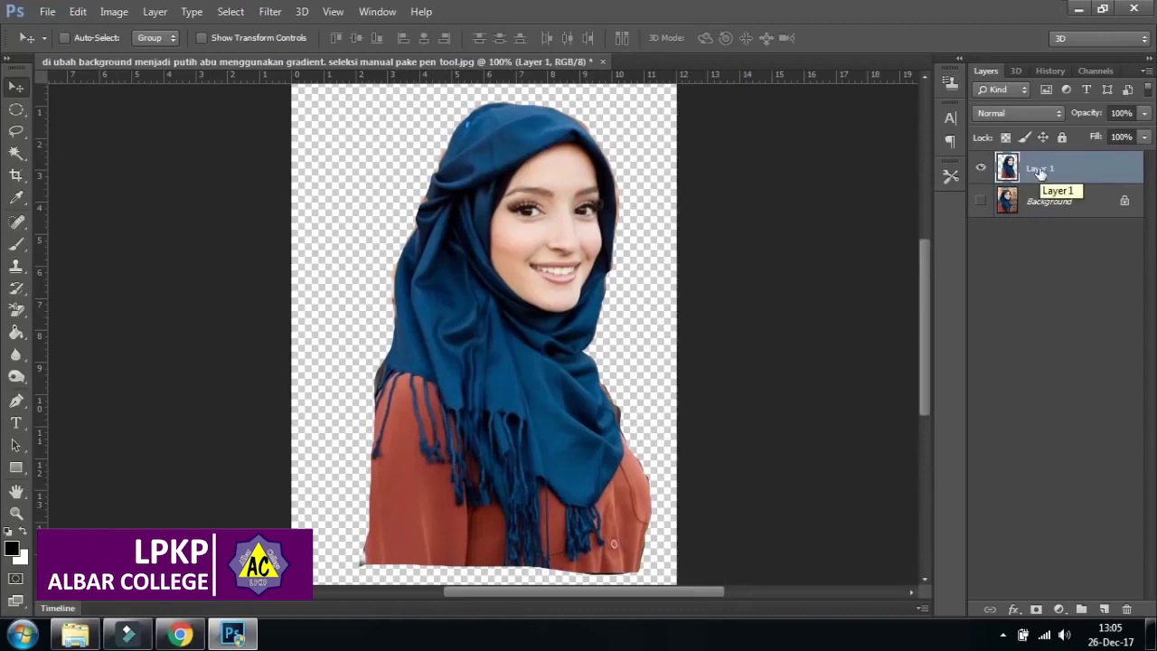
pyautogui.doubleClick(1040, 170)
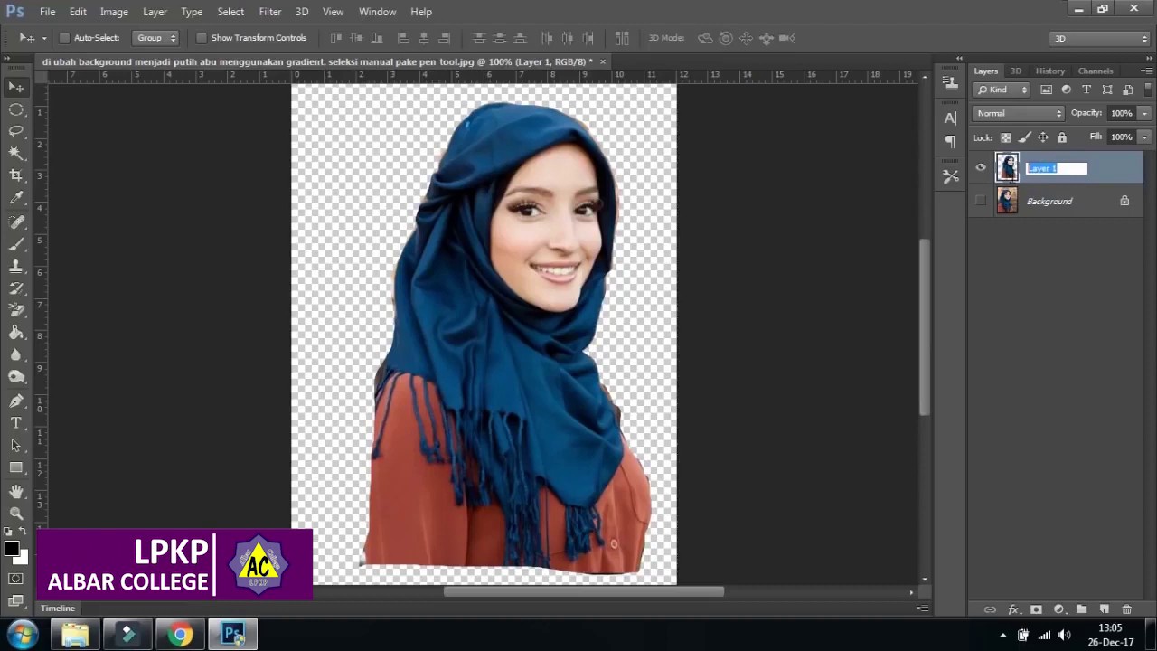
pyautogui.press('BackSpace')
pyautogui.write('Wanita hija')
pyautogui.write('b')
pyautogui.click(1010, 178)
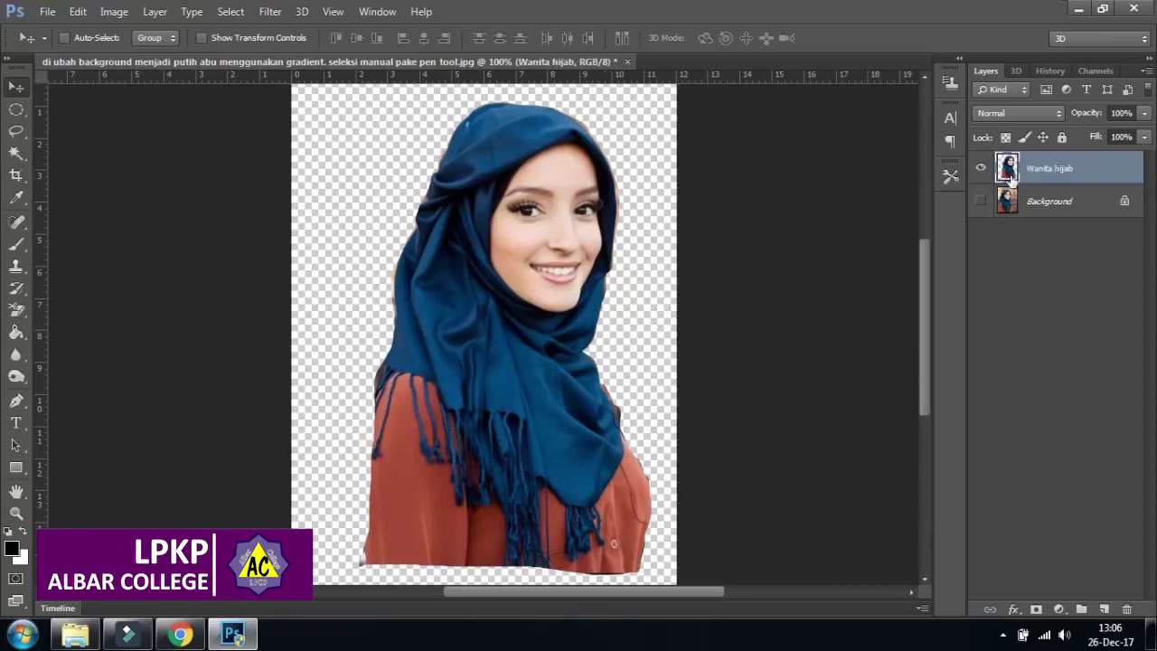
# Step: Delete the Wanita hijab layer and close the portrait photo without saving its changes
pyautogui.moveTo(542, 201); pyautogui.dragTo(514, 195)
pyautogui.moveTo(1079, 184); pyautogui.dragTo(1127, 609)
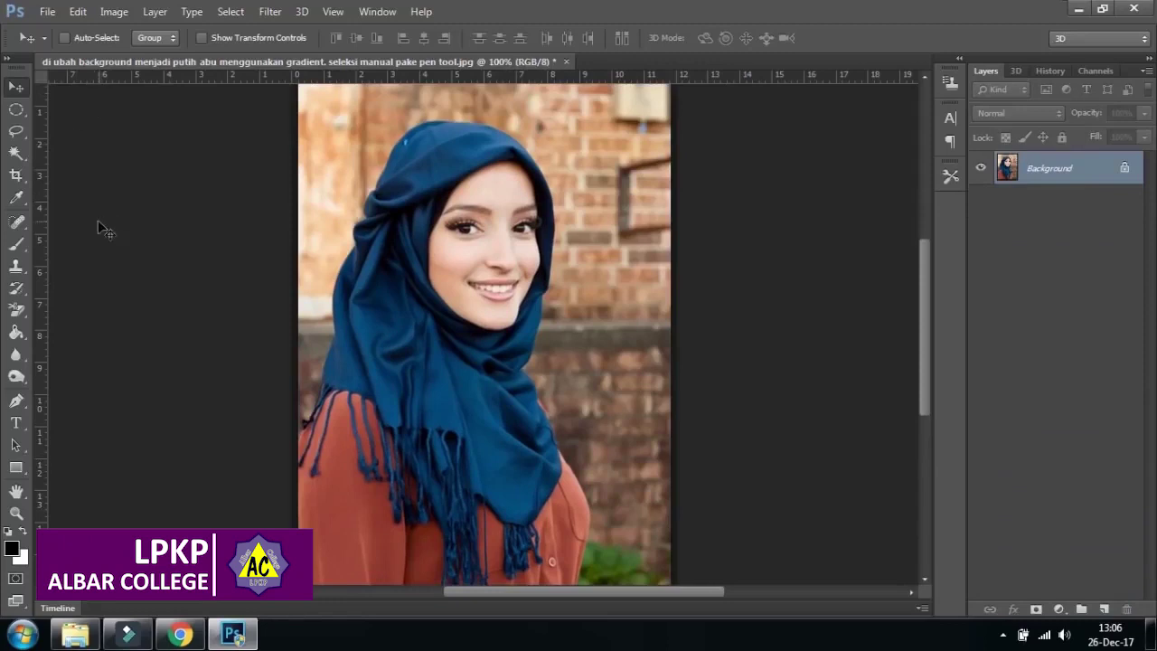
pyautogui.click(16, 129)
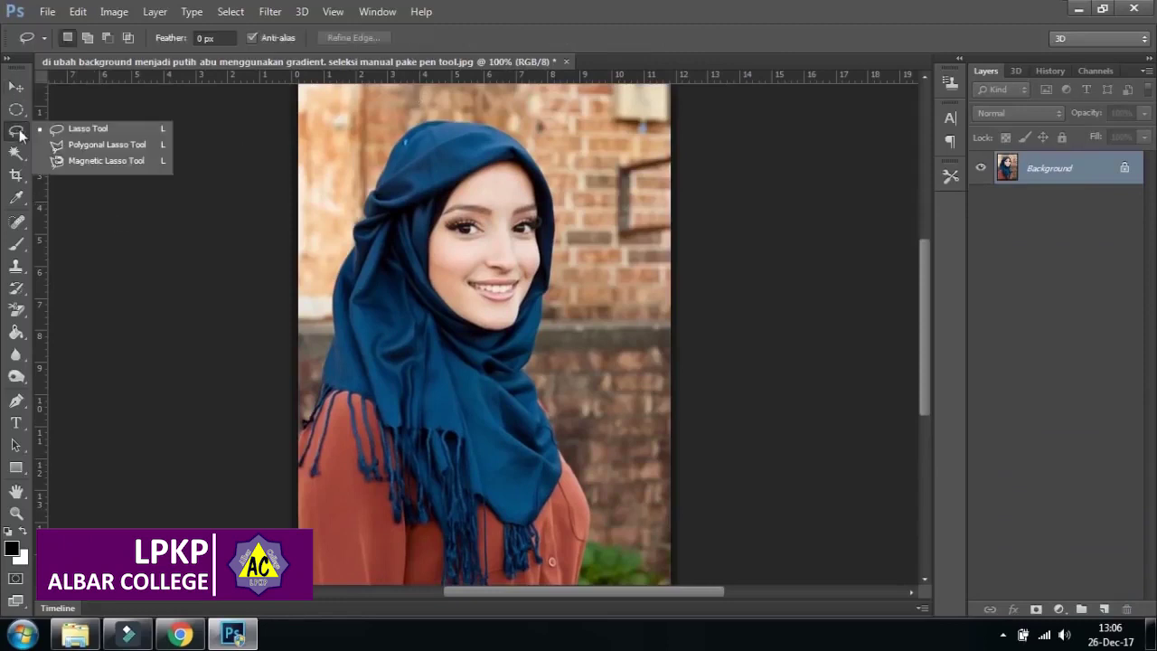
pyautogui.click(108, 147)
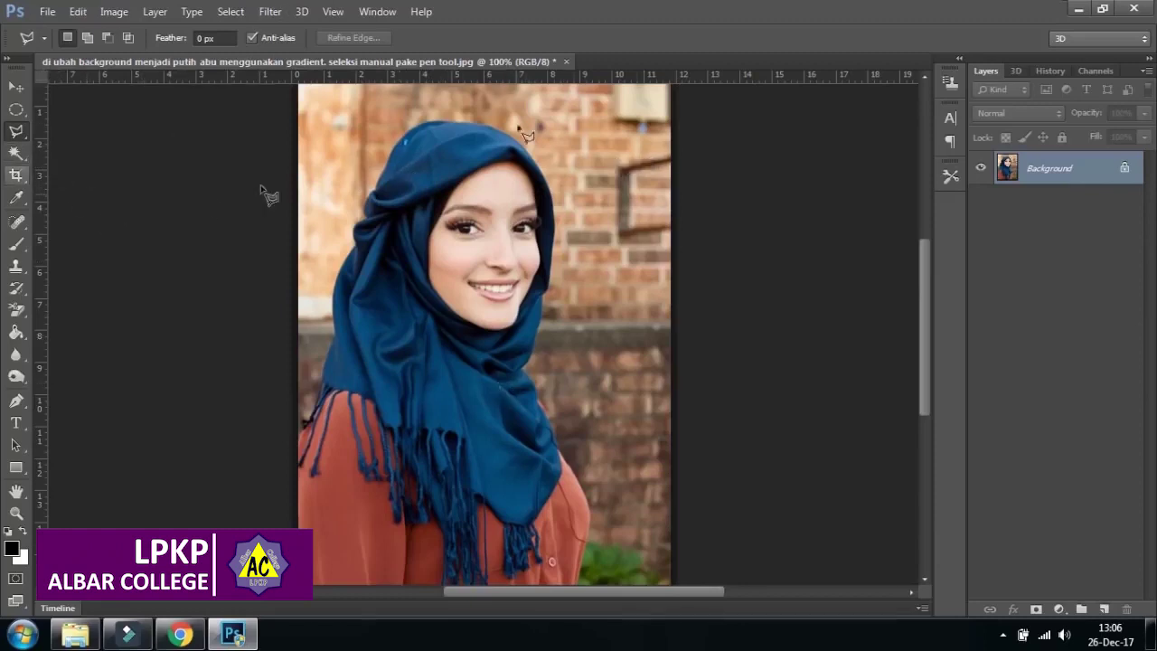
pyautogui.click(15, 85)
pyautogui.click(566, 63)
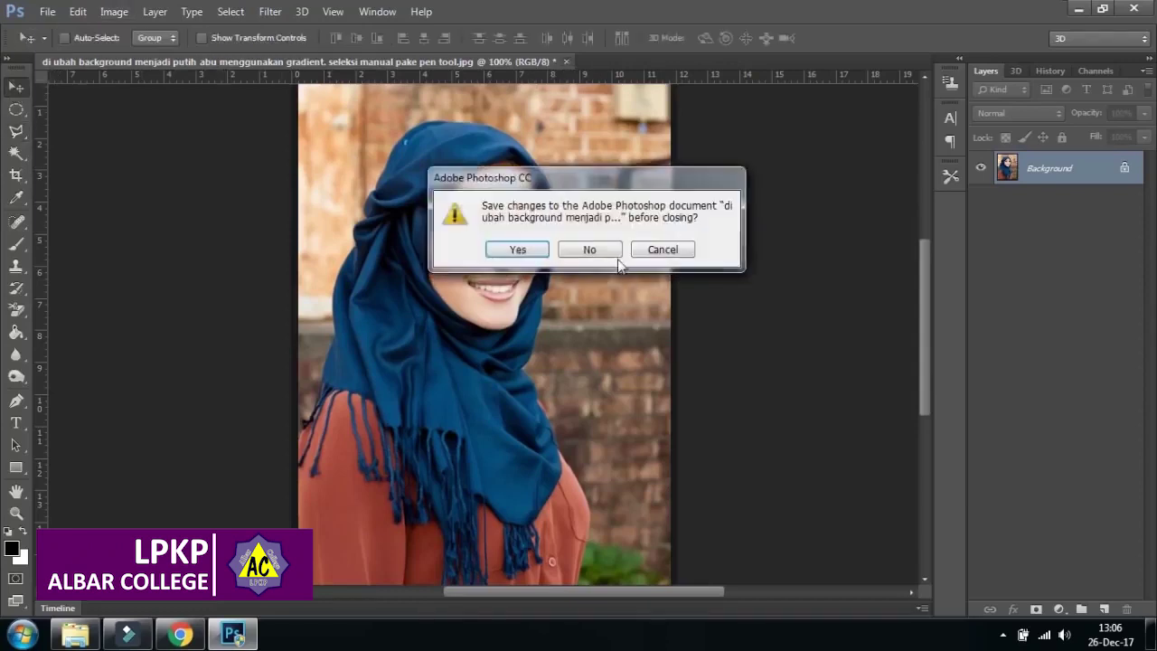
pyautogui.click(592, 248)
# Step: Open the Kotak image from the 27. Belajar Dasar-Dasar Photoshop folder
pyautogui.click(47, 11)
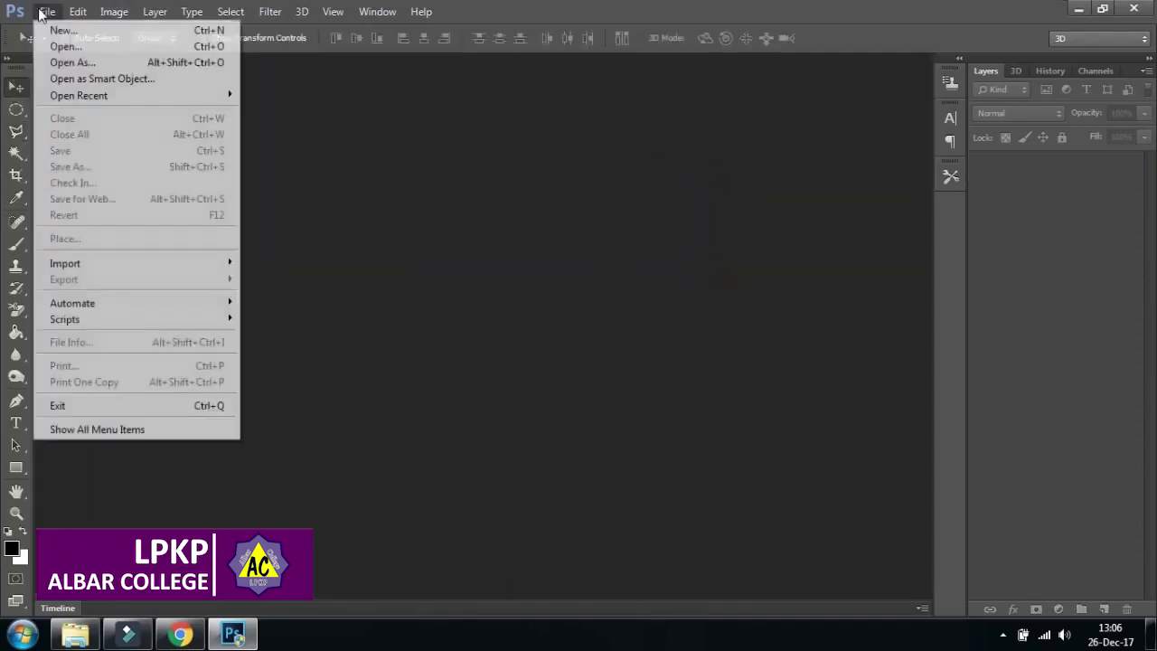
pyautogui.click(45, 41)
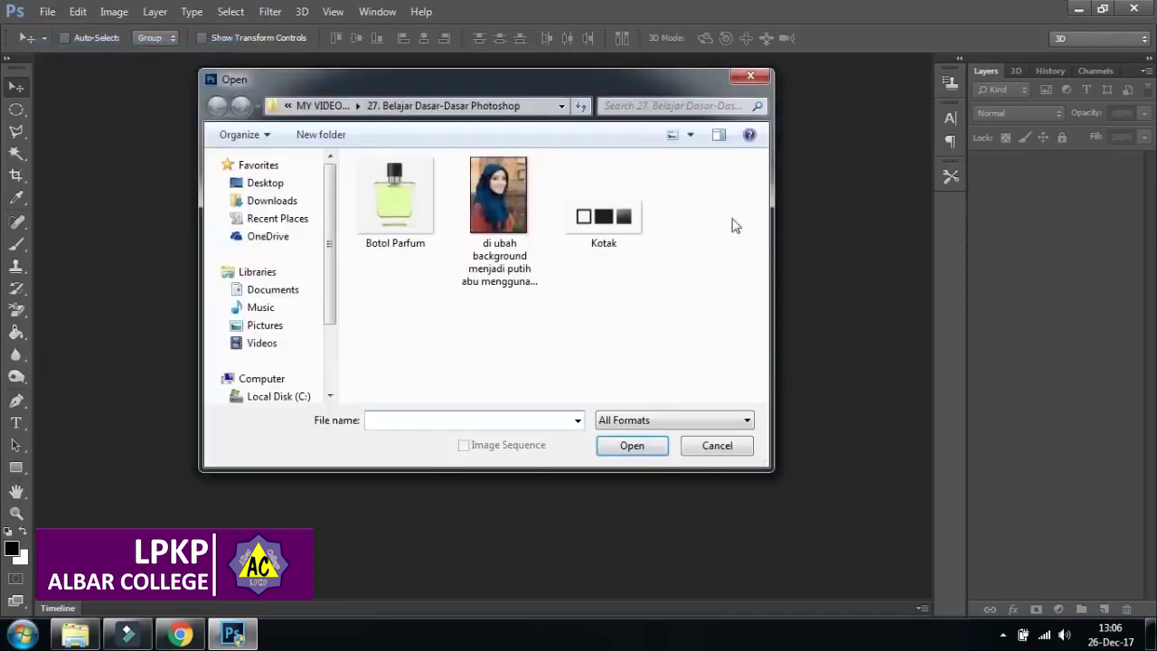
pyautogui.click(604, 222)
pyautogui.click(638, 446)
pyautogui.moveTo(418, 65); pyautogui.dragTo(517, 66)
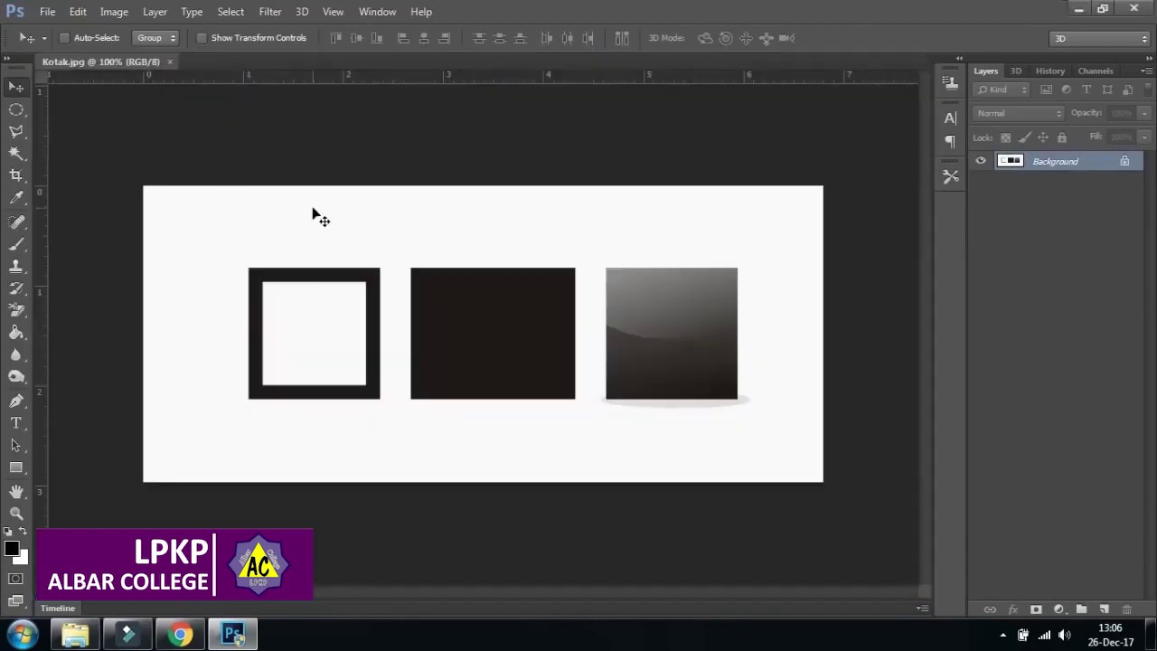
# Step: Select the glossy gradient square by tracing its four corners with the Polygonal Lasso Tool
pyautogui.moveTo(22, 138); pyautogui.dragTo(83, 147)
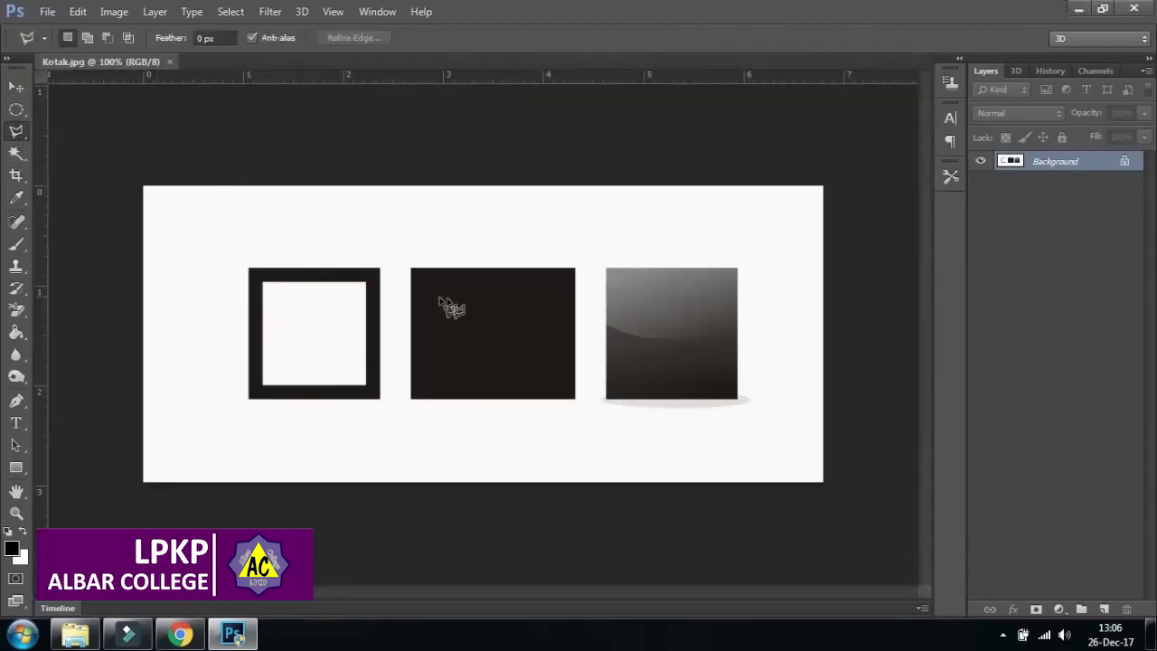
pyautogui.hotkey('ctrl', '+')
pyautogui.moveTo(621, 413); pyautogui.dragTo(467, 382)
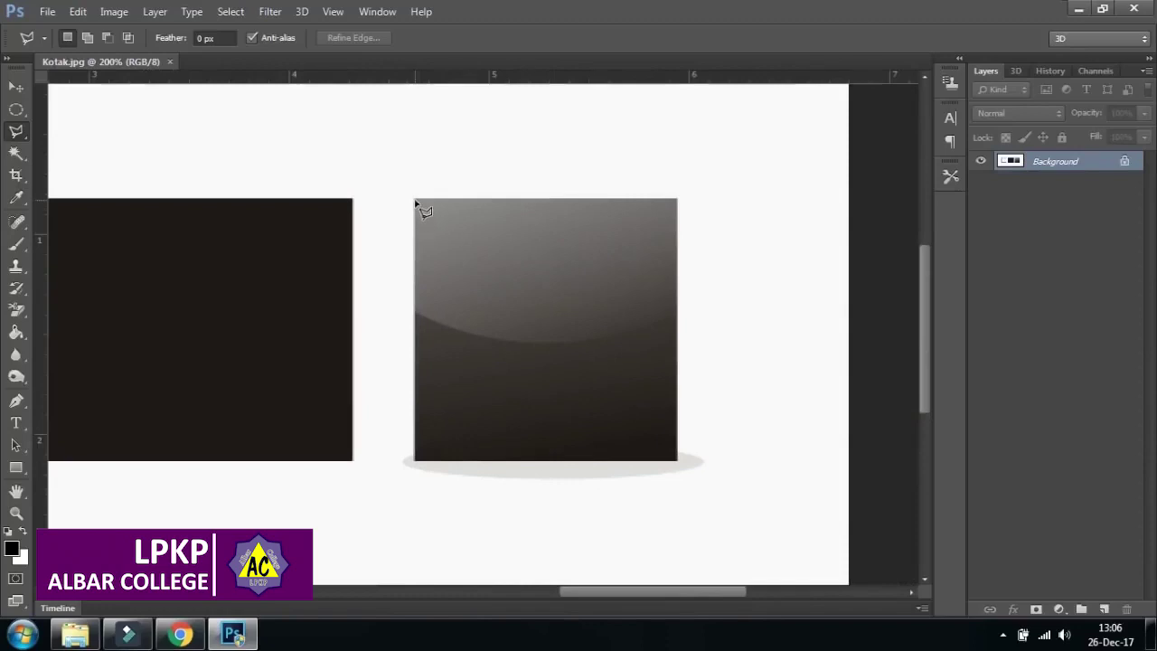
pyautogui.click(413, 200)
pyautogui.click(678, 201)
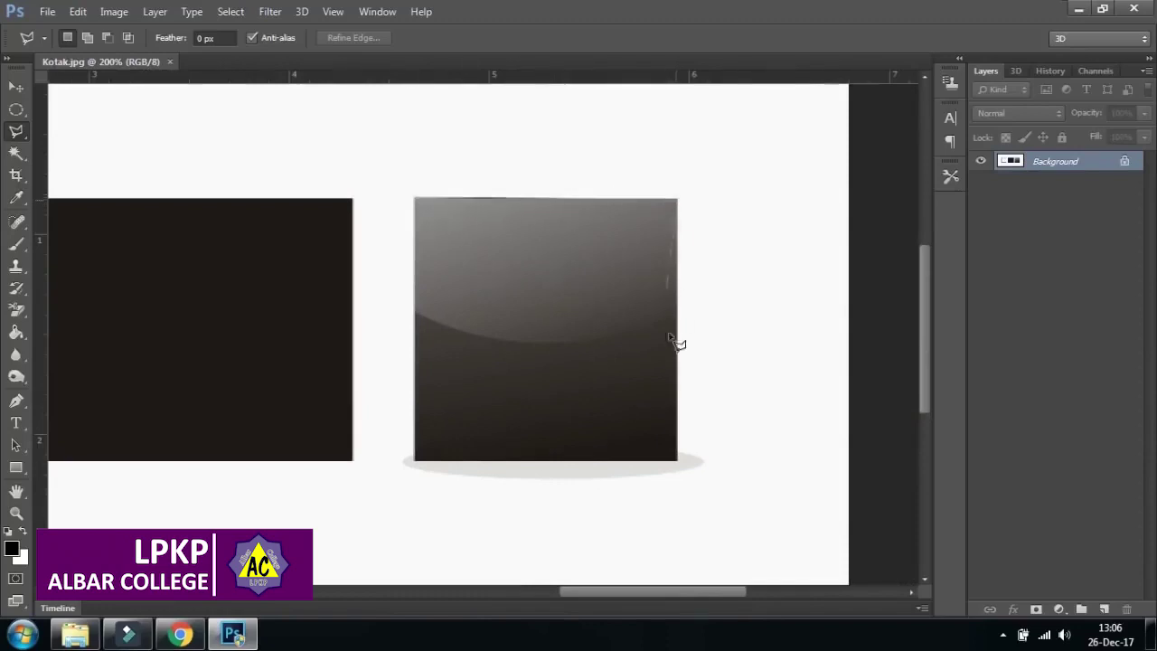
pyautogui.click(678, 462)
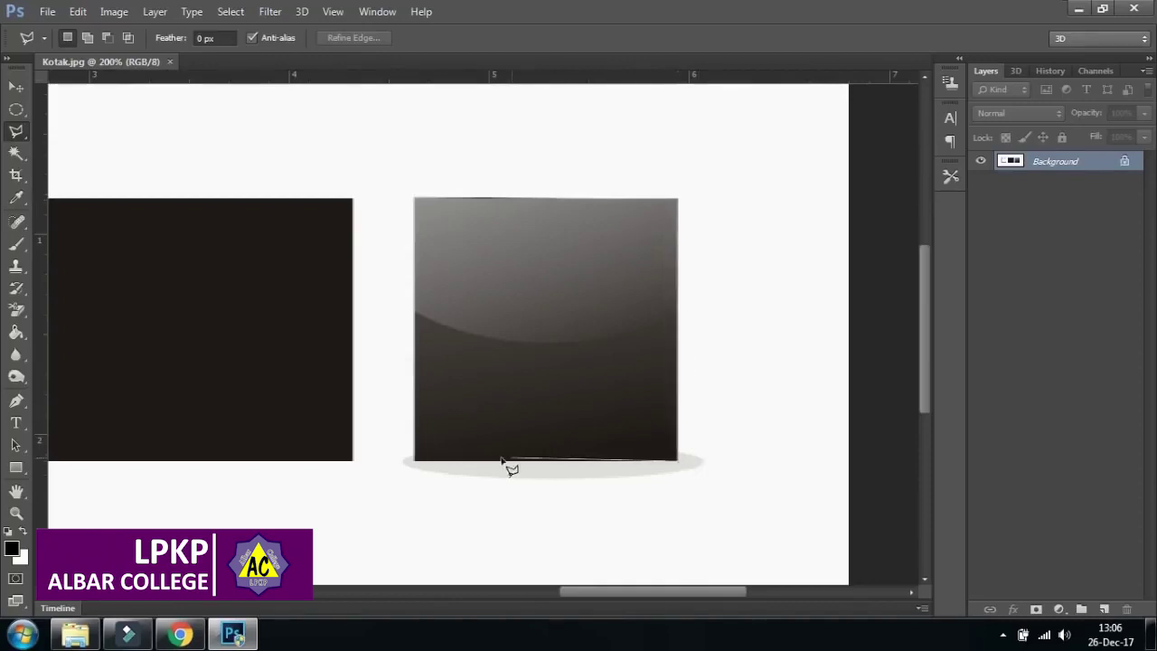
pyautogui.click(414, 463)
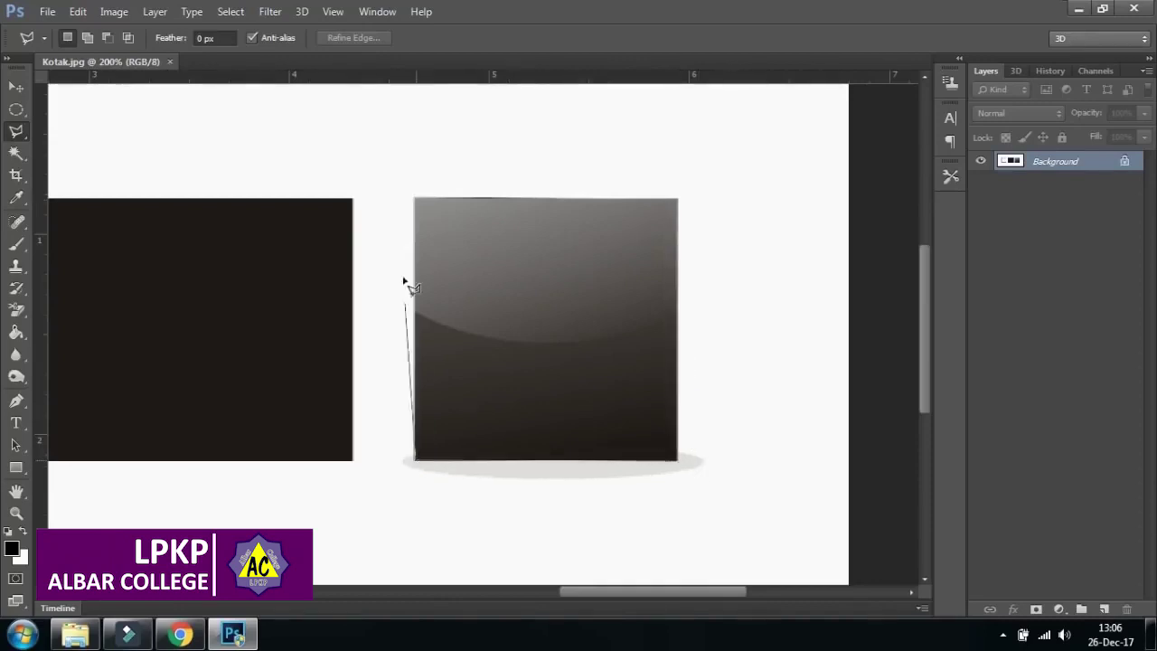
pyautogui.click(416, 200)
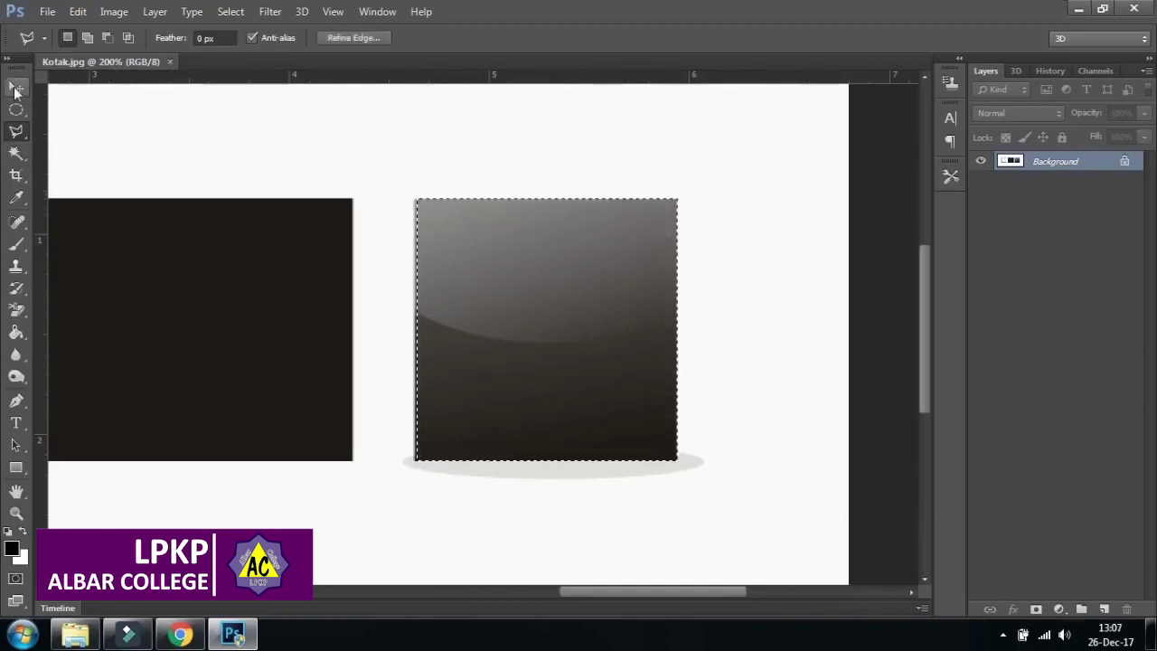
# Step: Copy the selected glossy square to a new layer and hide the Background layer
pyautogui.click(16, 88)
pyautogui.moveTo(675, 592)
pyautogui.mouseDown()
pyautogui.moveTo(622, 587)
pyautogui.moveTo(654, 588)
pyautogui.mouseUp()
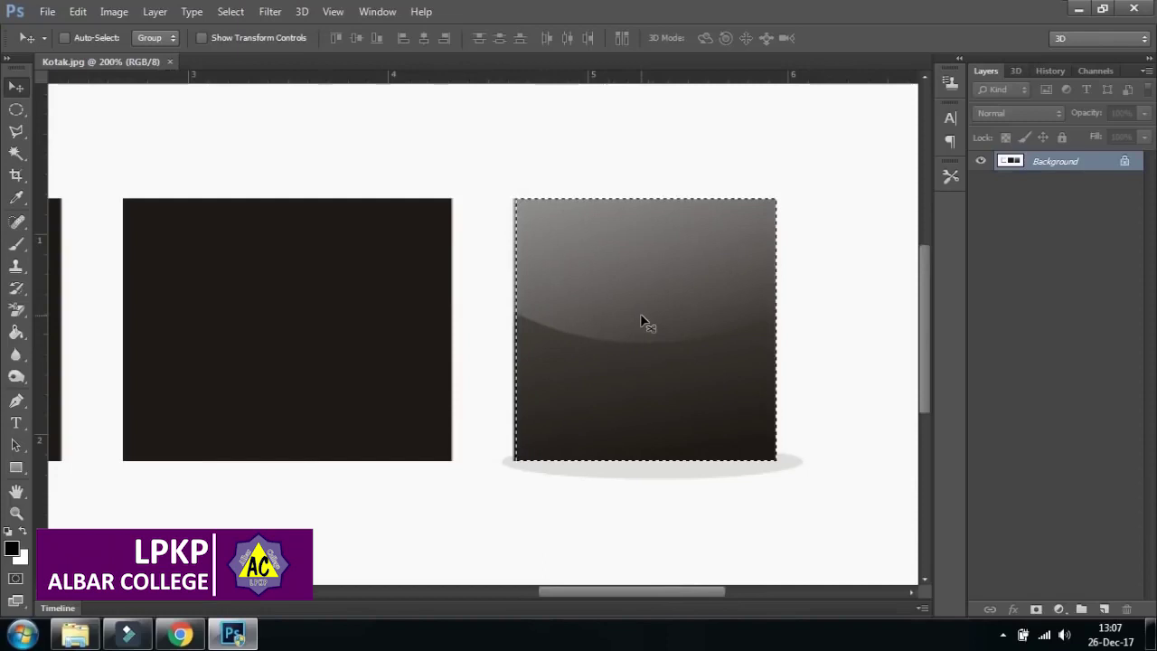
pyautogui.hotkey('ctrl', 'j')
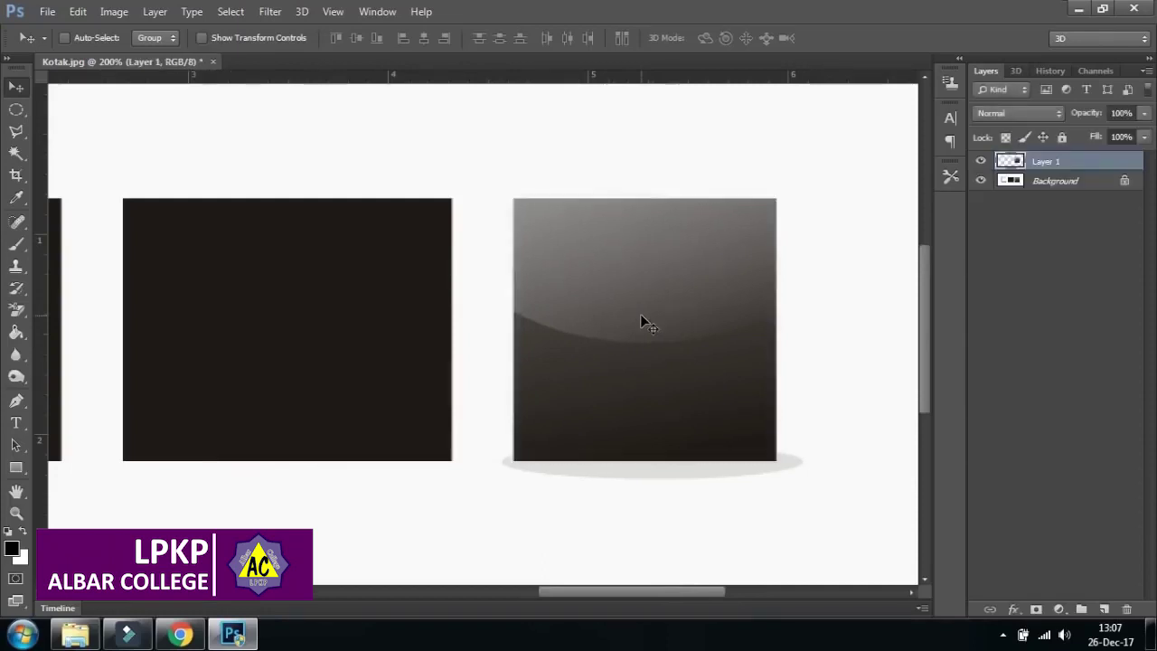
pyautogui.click(981, 181)
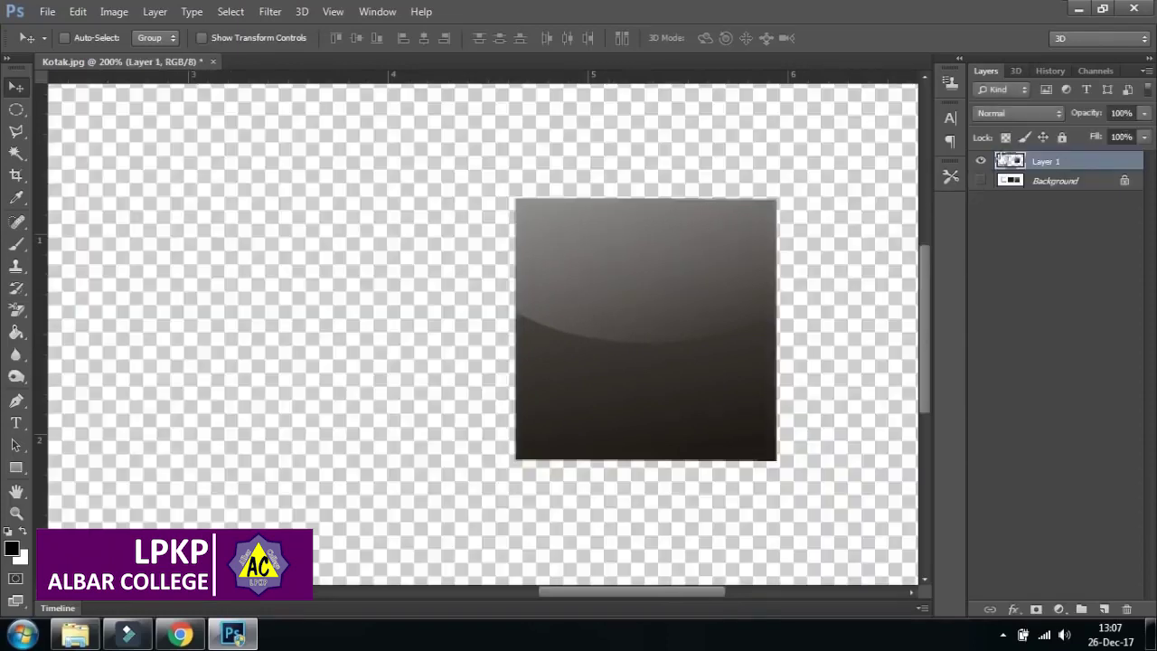
# Step: Try to move the hidden, locked Background layer with the Move Tool
pyautogui.click(1053, 184)
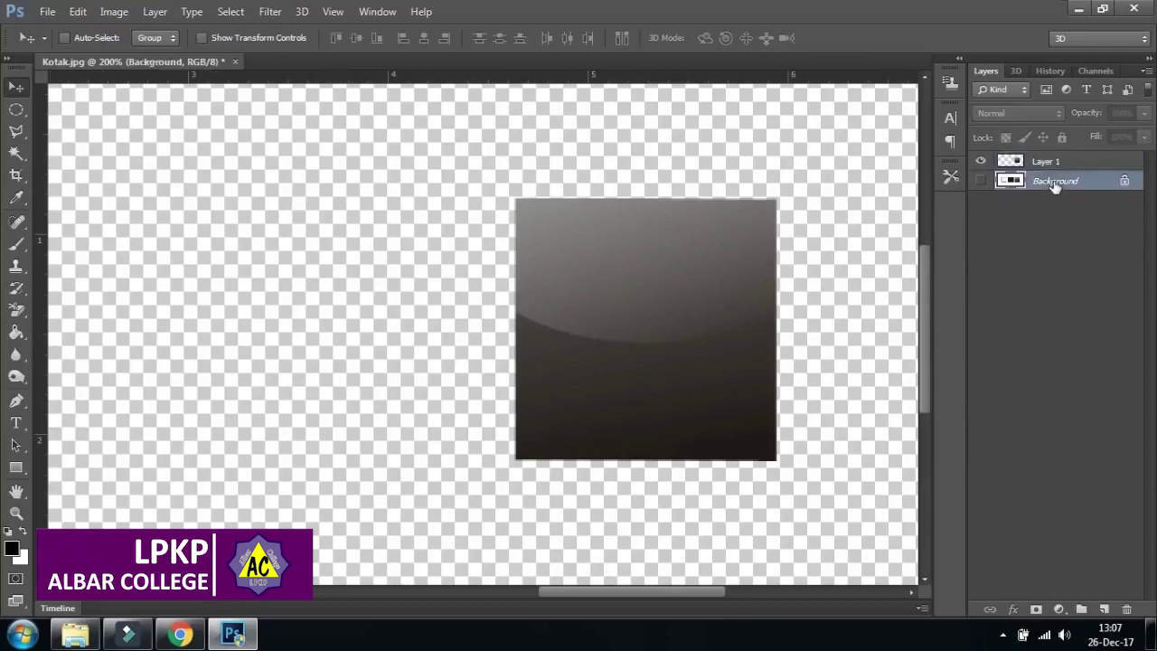
pyautogui.moveTo(607, 347); pyautogui.dragTo(473, 321)
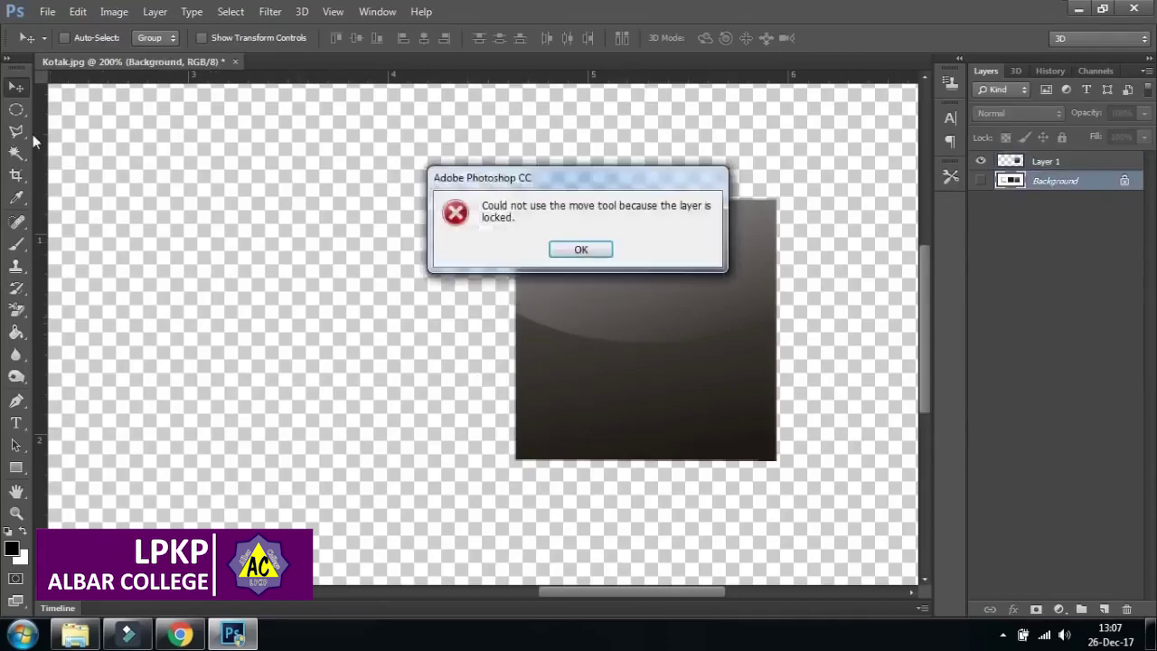
pyautogui.click(584, 251)
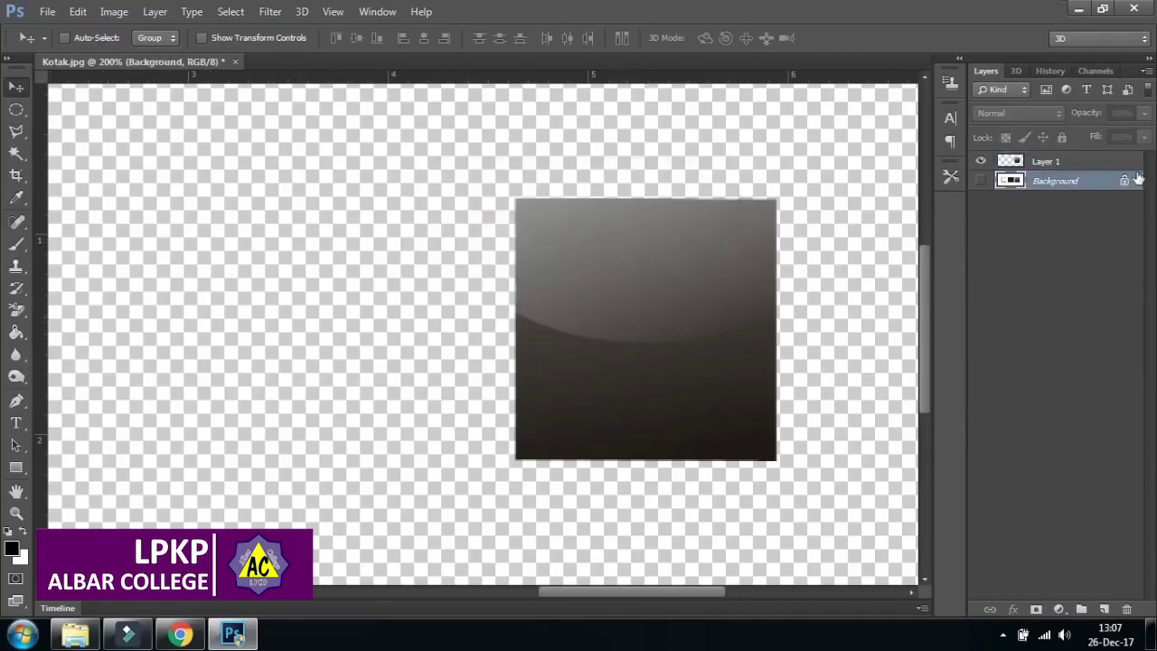
# Step: Move the copied glossy square on Layer 1 left towards the middle of the canvas
pyautogui.click(1076, 165)
pyautogui.moveTo(677, 281); pyautogui.dragTo(541, 236)
pyautogui.hotkey('ctrl', '-')
pyautogui.moveTo(592, 280); pyautogui.dragTo(480, 261)
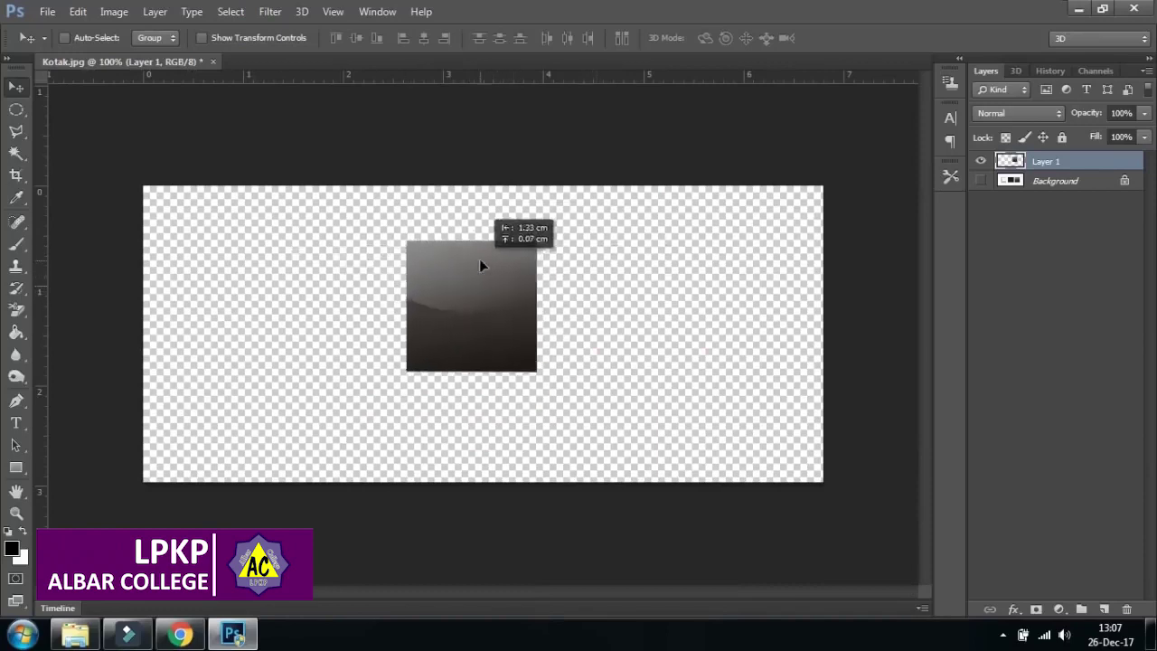
# Step: Switch the active layer between Background and Layer 1, ending on Layer 1, and move its square slightly right and up
pyautogui.click(1072, 183)
pyautogui.click(1068, 163)
pyautogui.click(1051, 182)
pyautogui.click(1054, 162)
pyautogui.click(1058, 181)
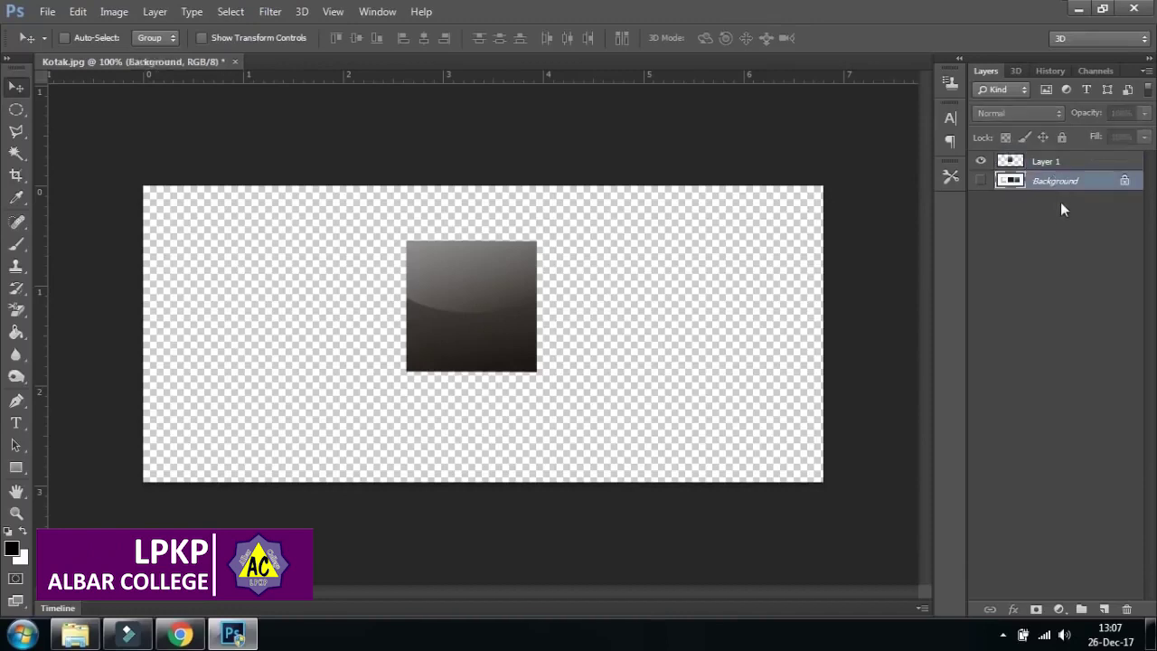
pyautogui.click(1058, 165)
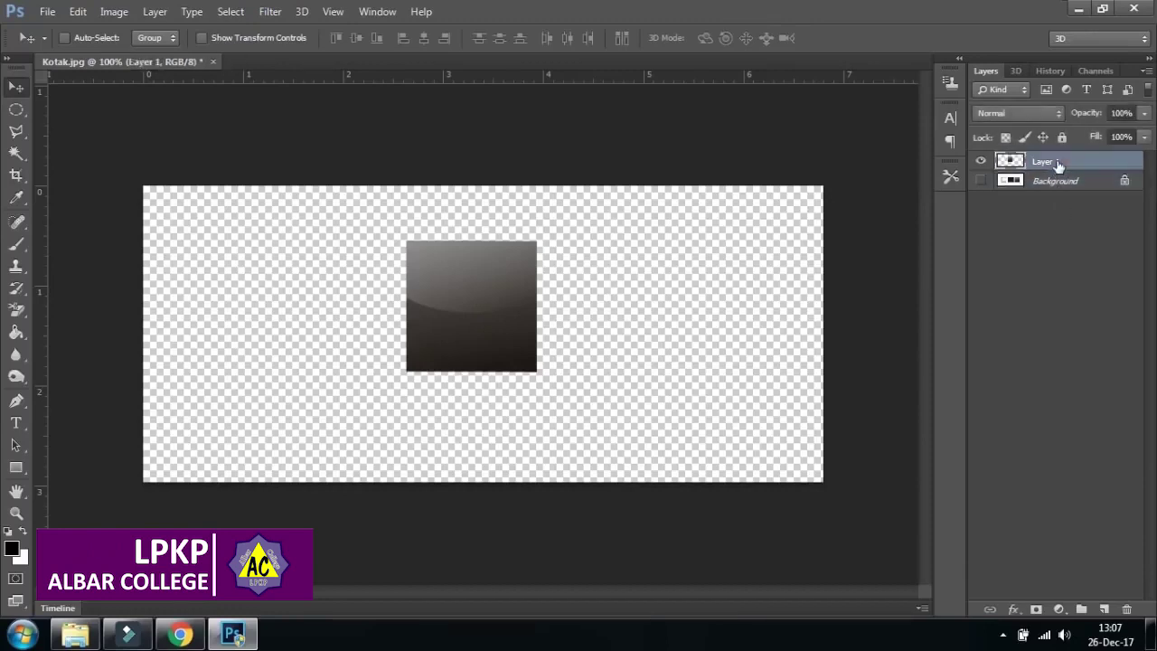
pyautogui.moveTo(448, 289)
pyautogui.mouseDown()
pyautogui.moveTo(524, 319)
pyautogui.moveTo(318, 322)
pyautogui.moveTo(276, 267)
pyautogui.moveTo(596, 294)
pyautogui.moveTo(398, 276)
pyautogui.moveTo(468, 283)
pyautogui.mouseUp()
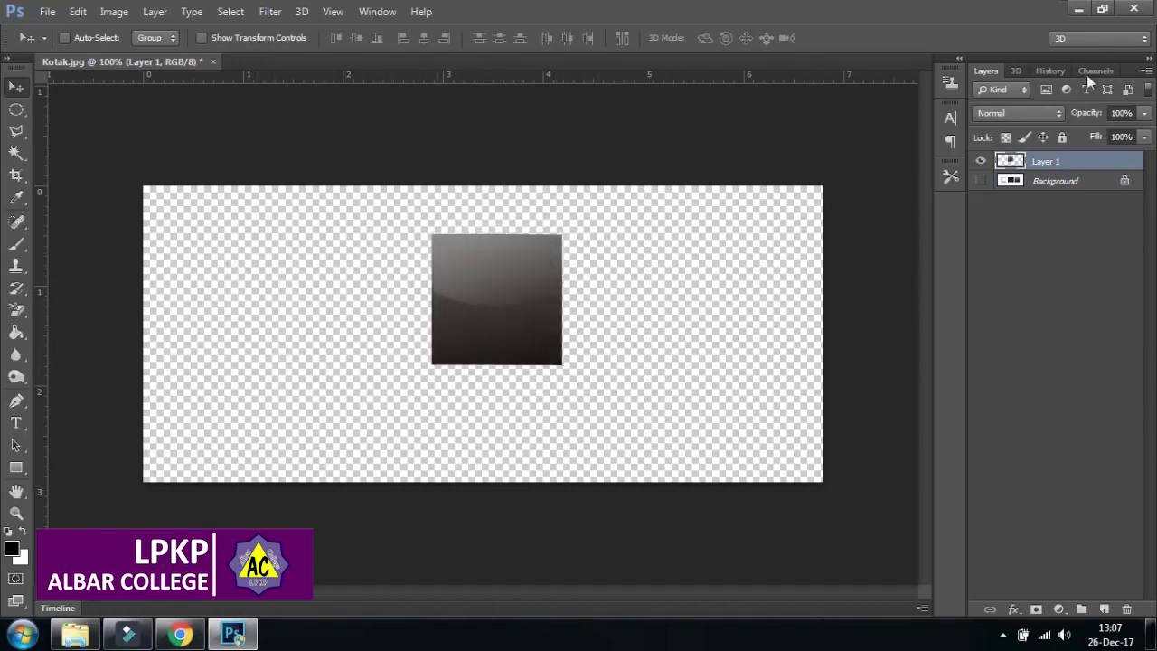
# Step: Try again to move the canvas content with the locked Background layer active instead of Layer 1
pyautogui.click(1064, 186)
pyautogui.moveTo(467, 292); pyautogui.dragTo(510, 317)
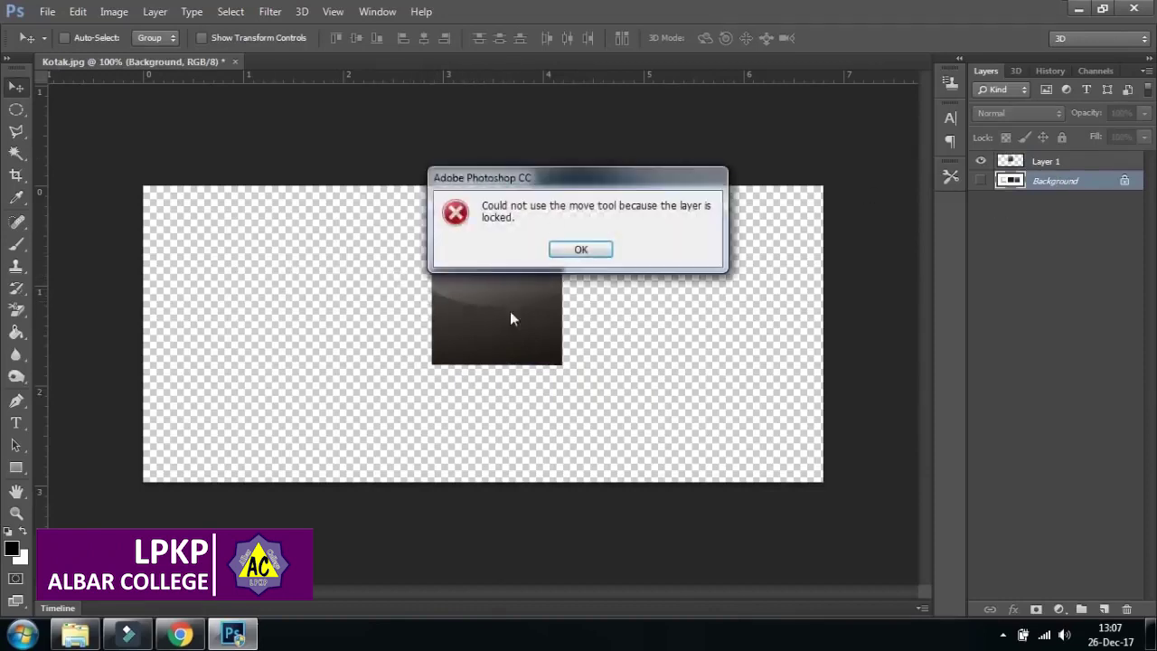
pyautogui.click(579, 251)
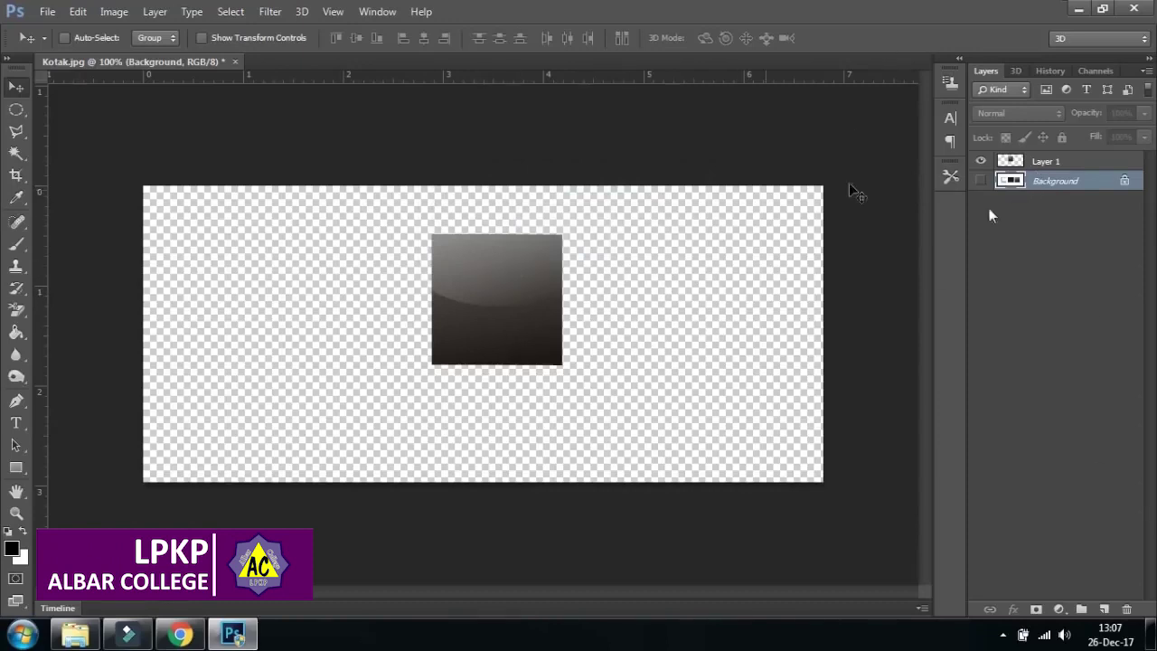
# Step: Move the square on Layer 1 slightly down and right, and close Kotak.jpg without saving its changes
pyautogui.click(1055, 168)
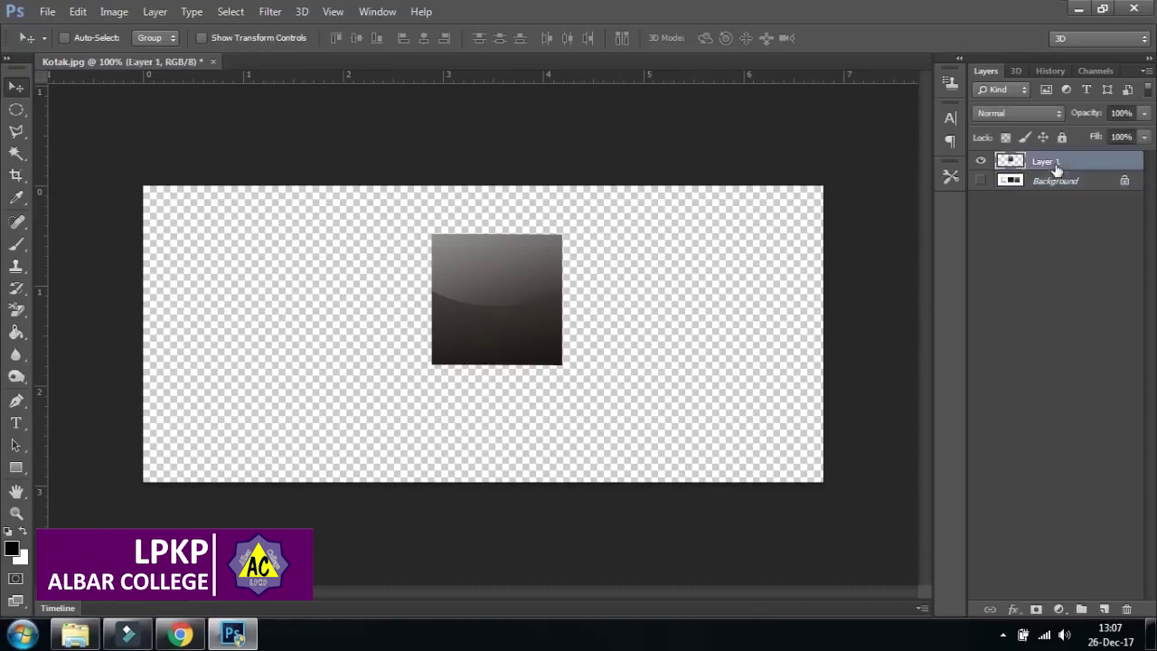
pyautogui.moveTo(492, 269)
pyautogui.mouseDown()
pyautogui.moveTo(306, 324)
pyautogui.moveTo(573, 287)
pyautogui.moveTo(500, 284)
pyautogui.mouseUp()
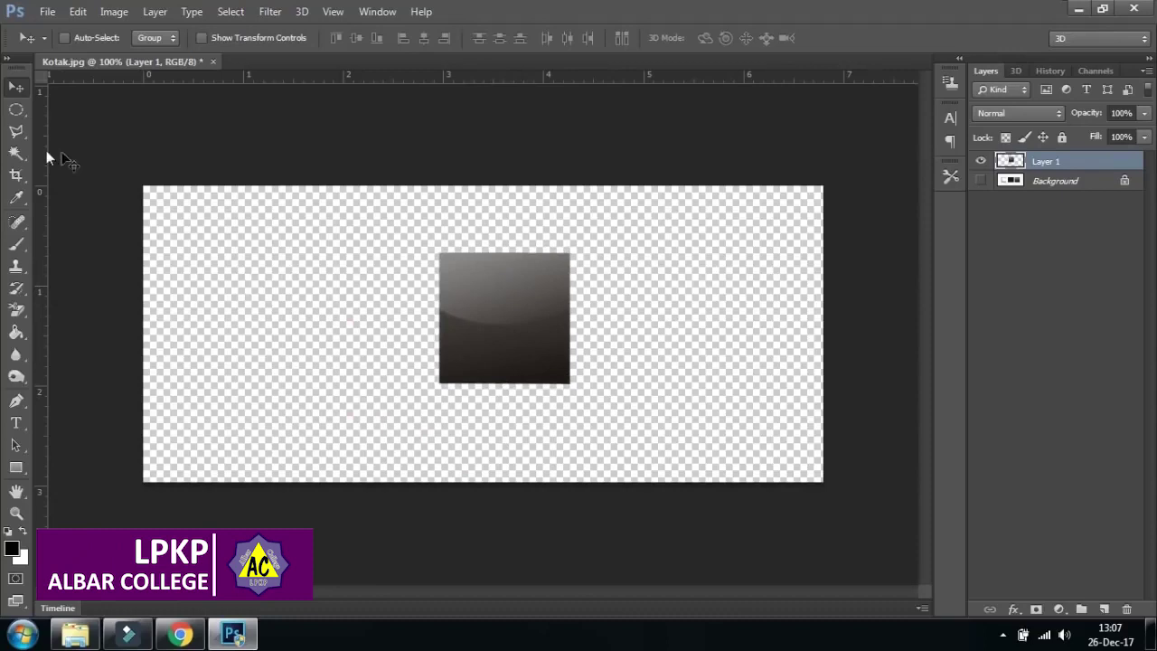
pyautogui.click(210, 63)
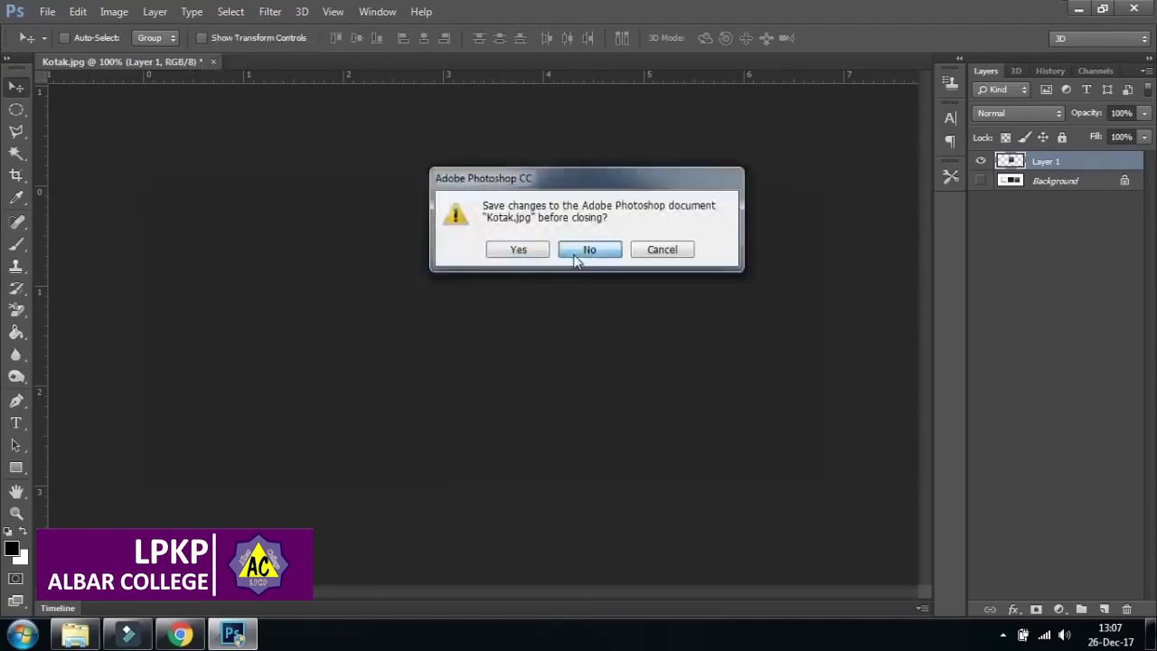
pyautogui.click(576, 257)
pyautogui.click(18, 133)
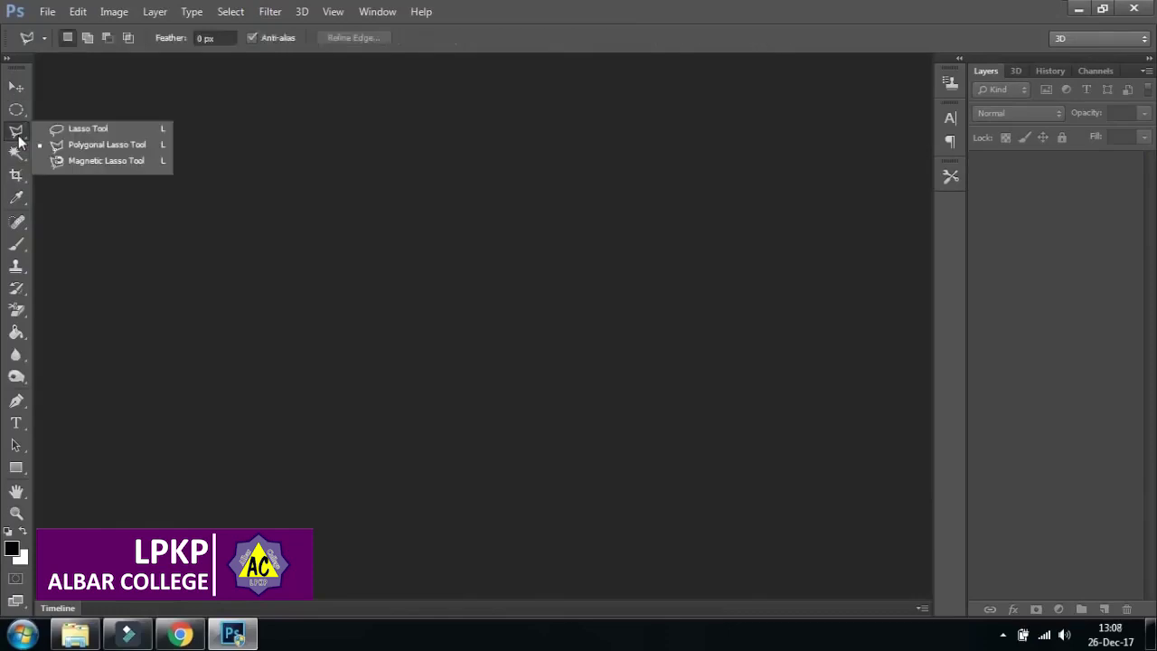
pyautogui.click(110, 160)
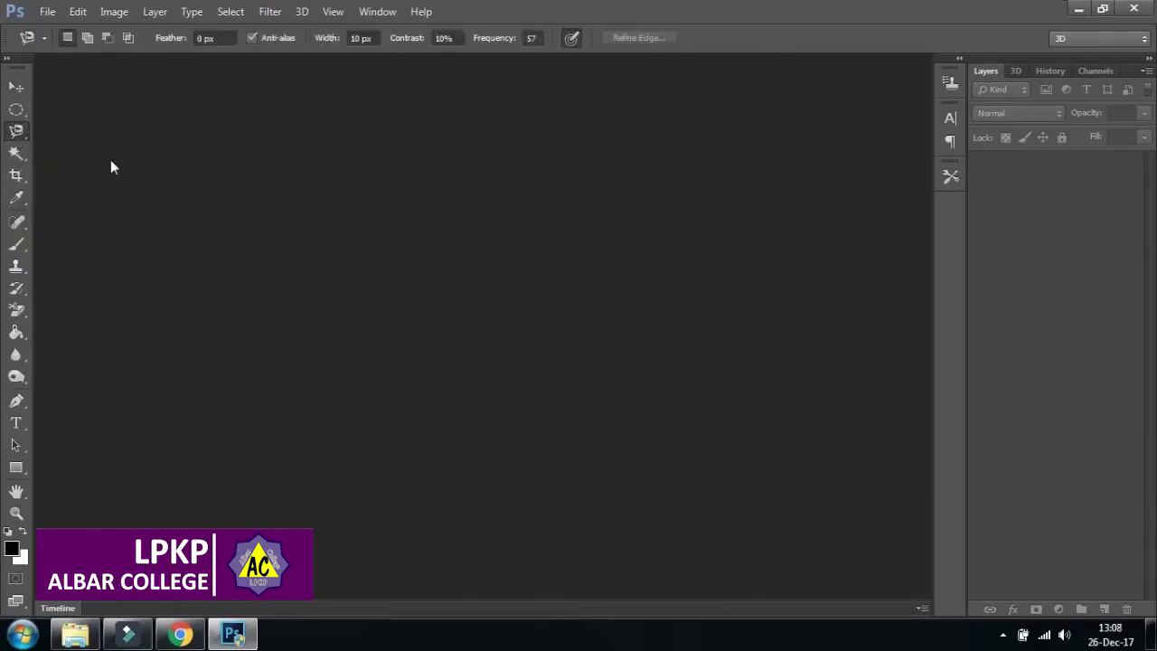
pyautogui.click(13, 88)
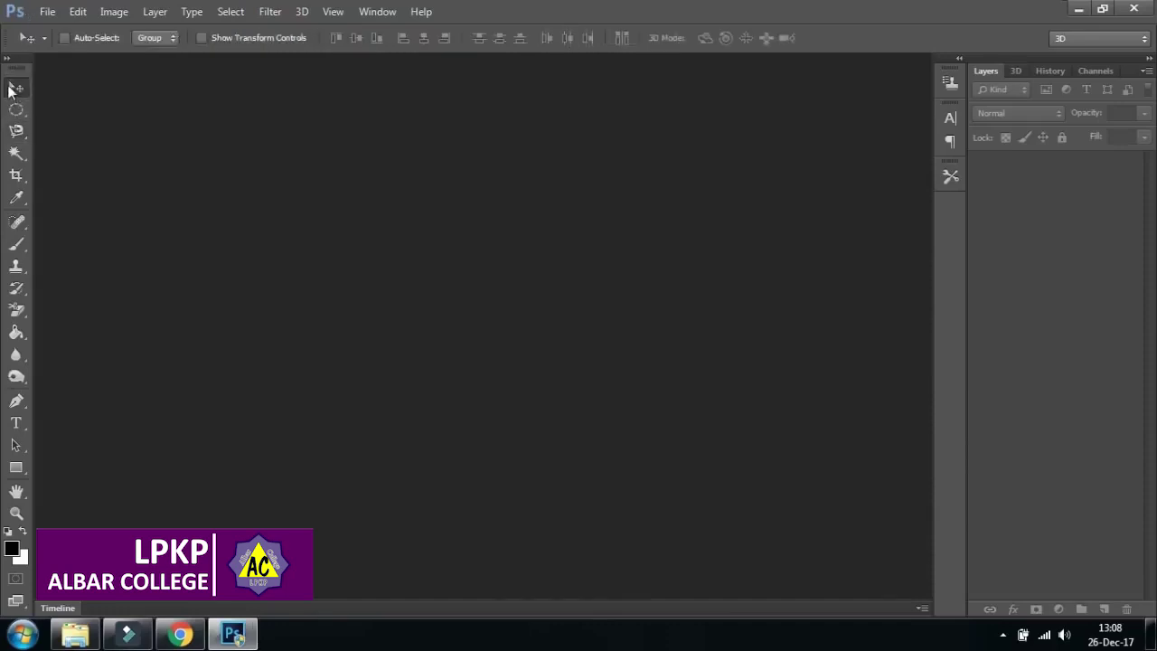
# Step: Open the Botol Parfum image from the 27. Belajar Dasar-Dasar Photoshop folder
pyautogui.click(47, 12)
pyautogui.click(76, 50)
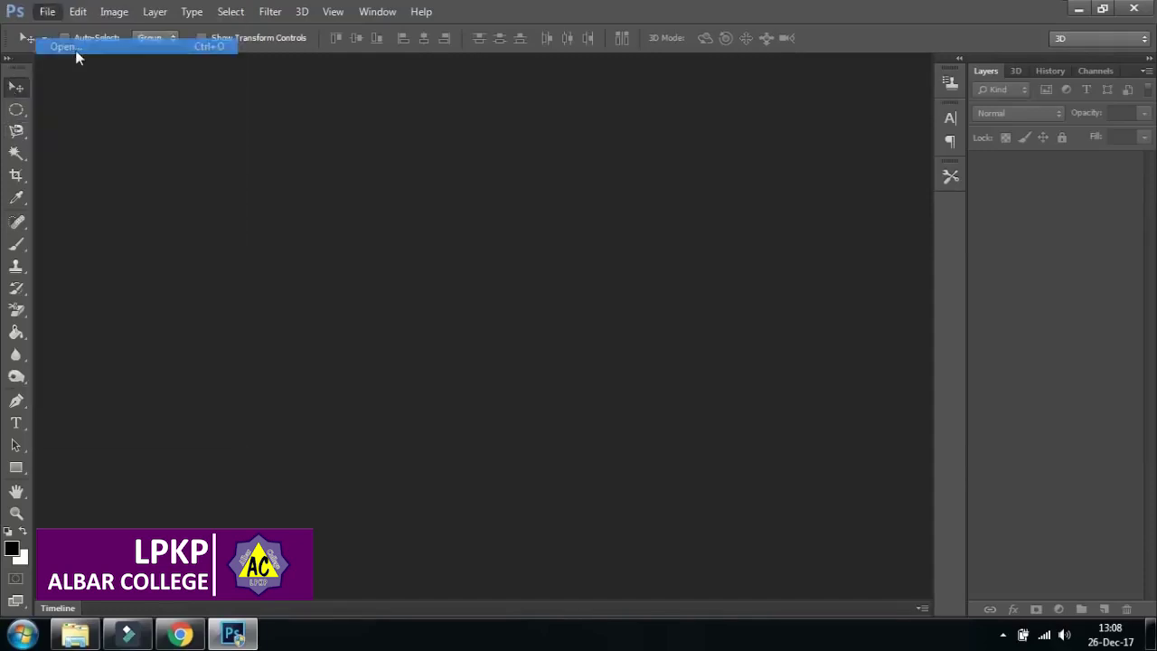
pyautogui.click(390, 188)
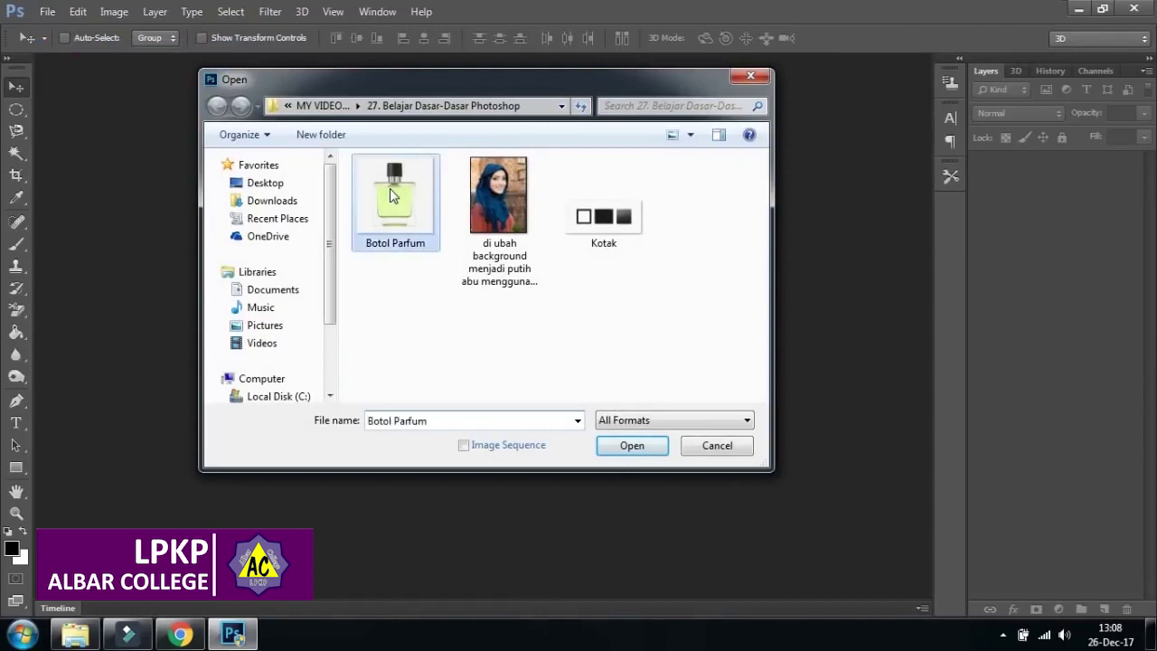
pyautogui.click(632, 446)
pyautogui.moveTo(299, 69); pyautogui.dragTo(430, 66)
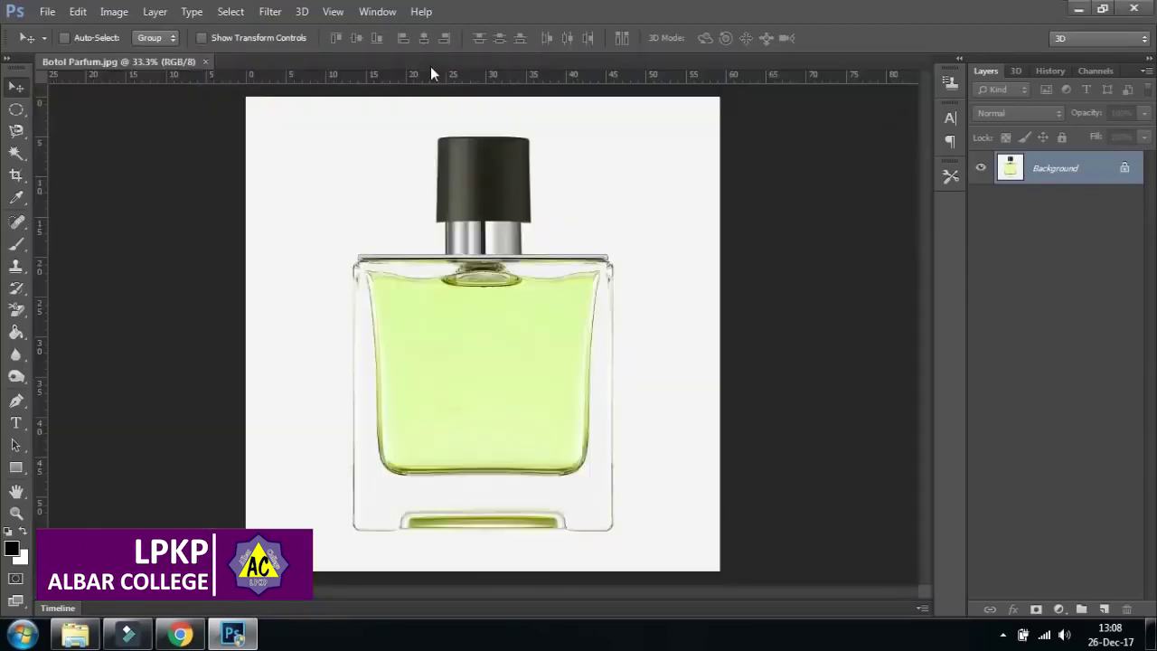
# Step: Activate the Magnetic Lasso Tool and show the Navigator panel, placing it below the Background layer entry
pyautogui.click(18, 133)
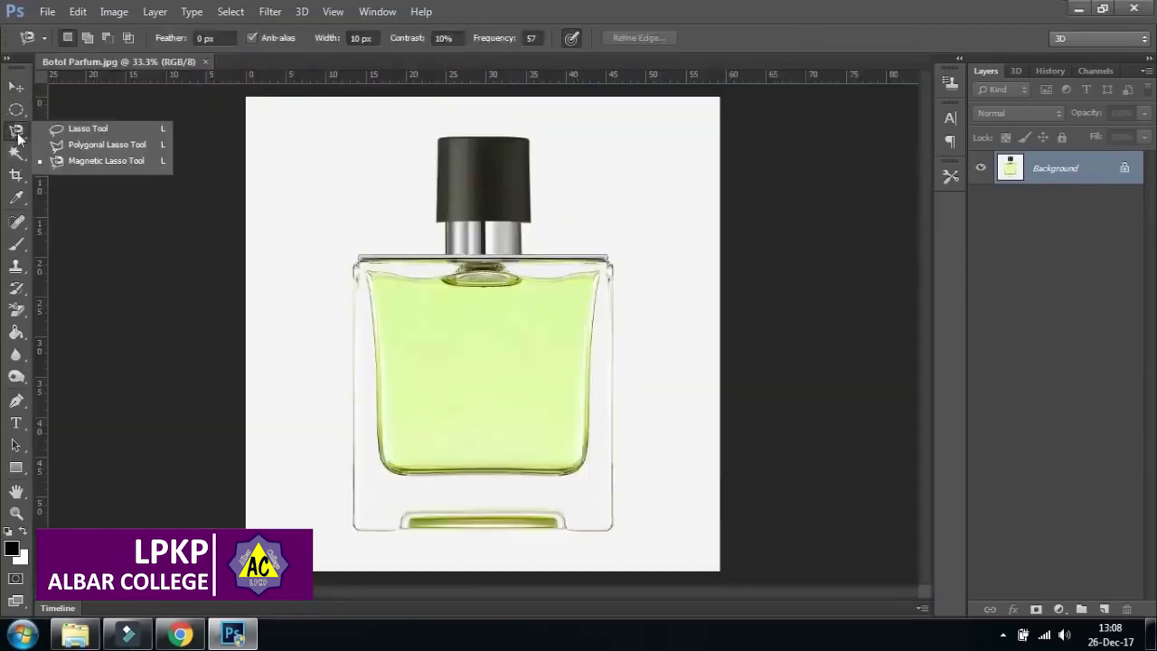
pyautogui.click(86, 161)
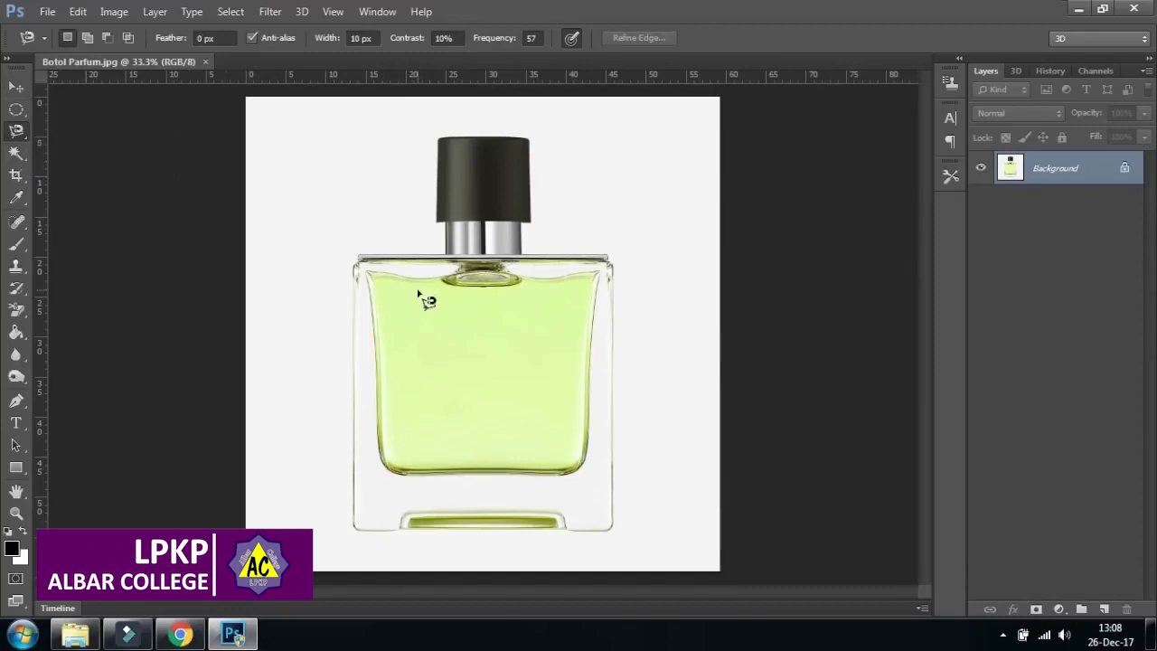
pyautogui.click(382, 12)
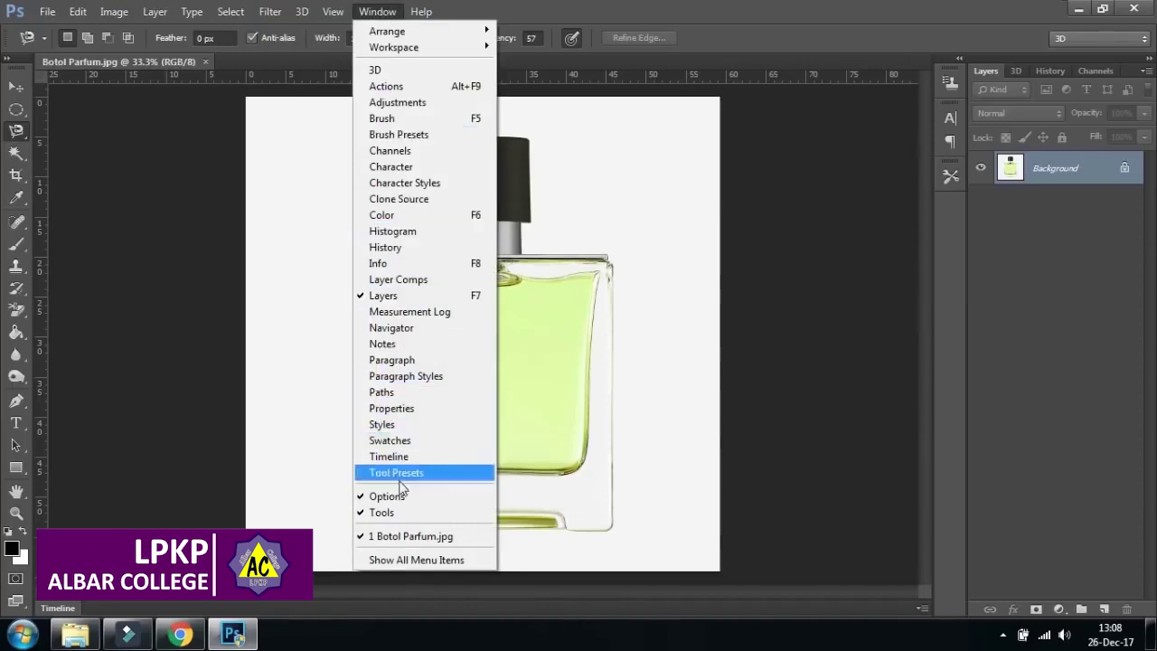
pyautogui.click(396, 333)
pyautogui.moveTo(801, 78); pyautogui.dragTo(999, 190)
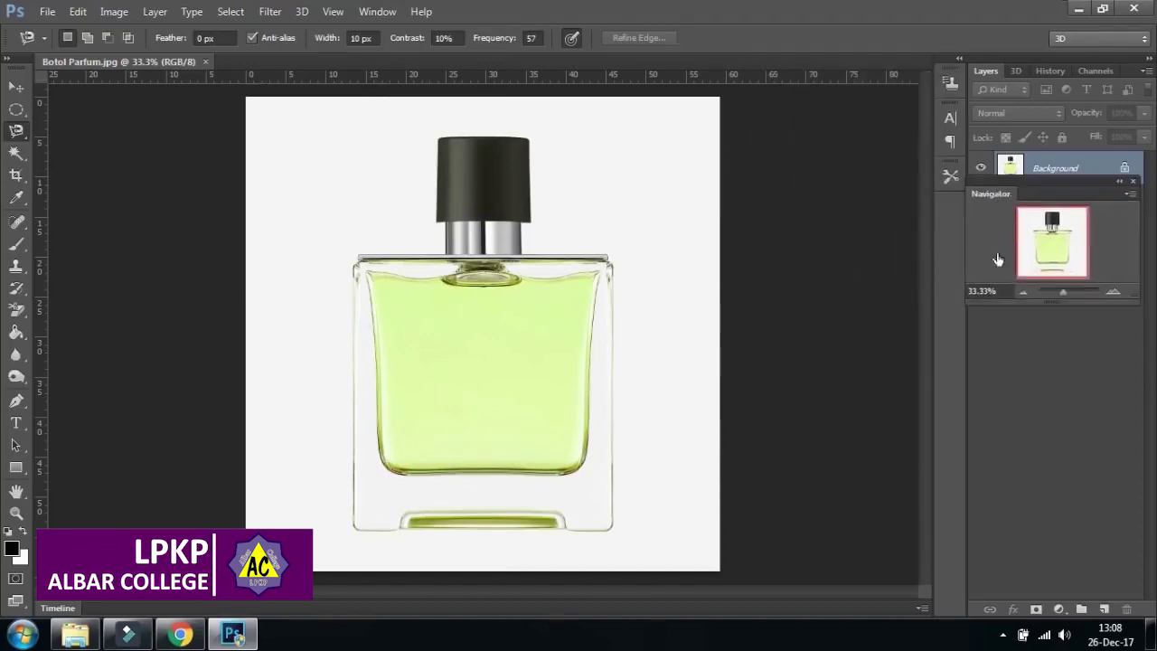
# Step: Examine the perfume bottle at several zoom levels, ending at 100% magnification
pyautogui.moveTo(1063, 294); pyautogui.dragTo(1062, 292)
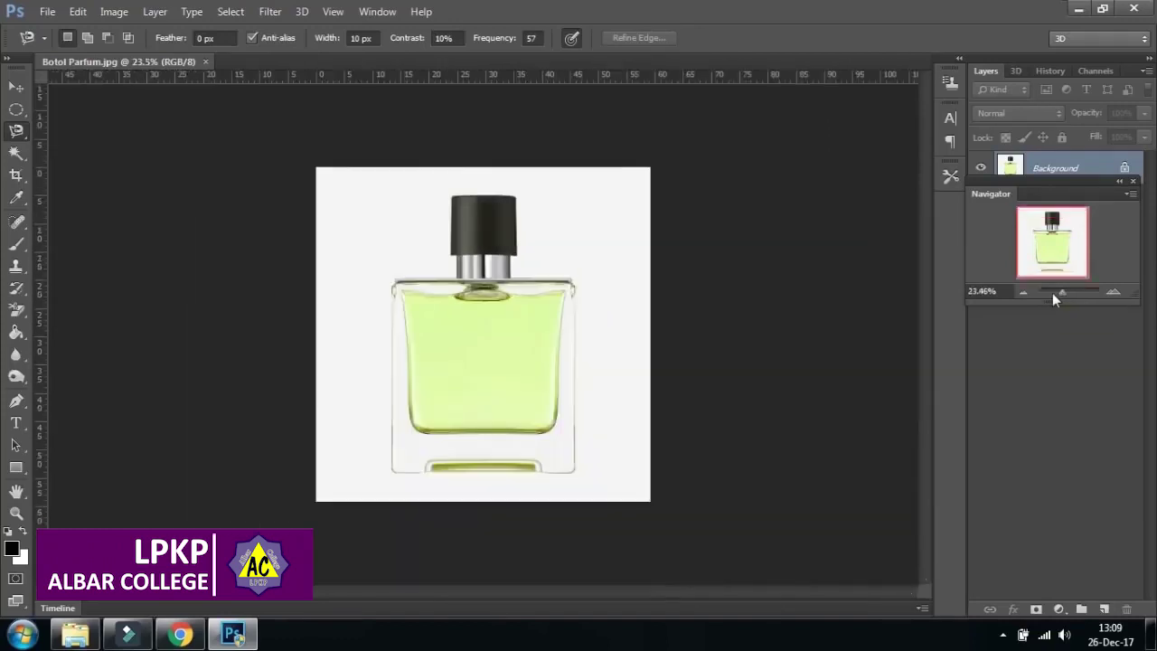
pyautogui.hotkey('ctrl', '+')
pyautogui.hotkey('ctrl', '+')
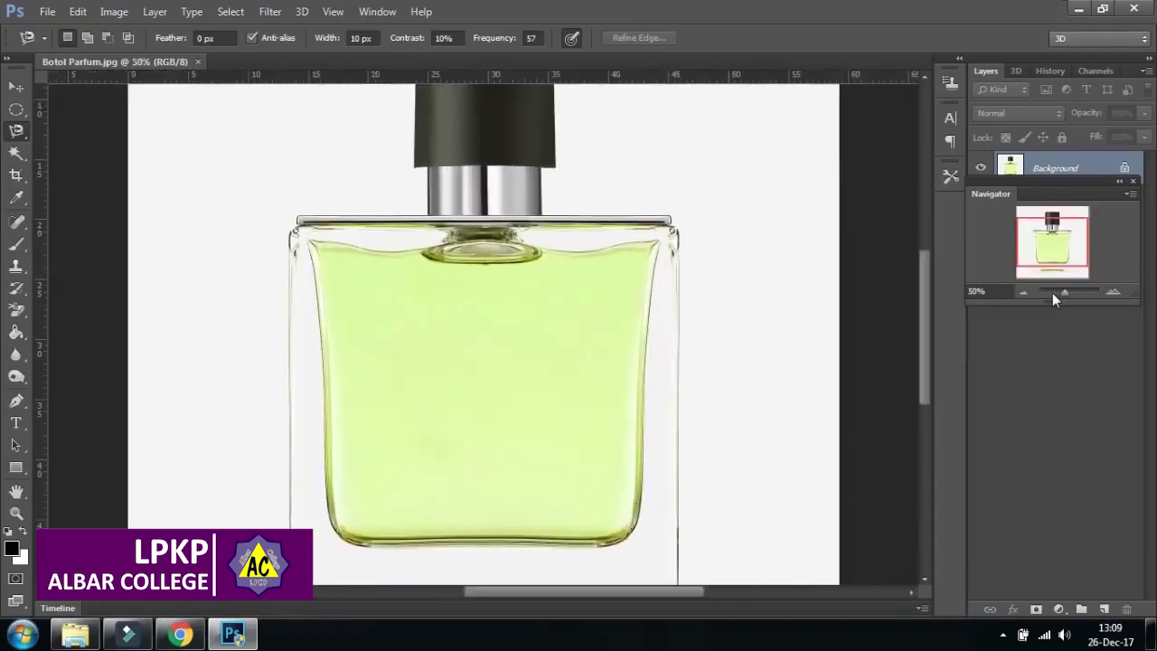
pyautogui.hotkey('ctrl', '+')
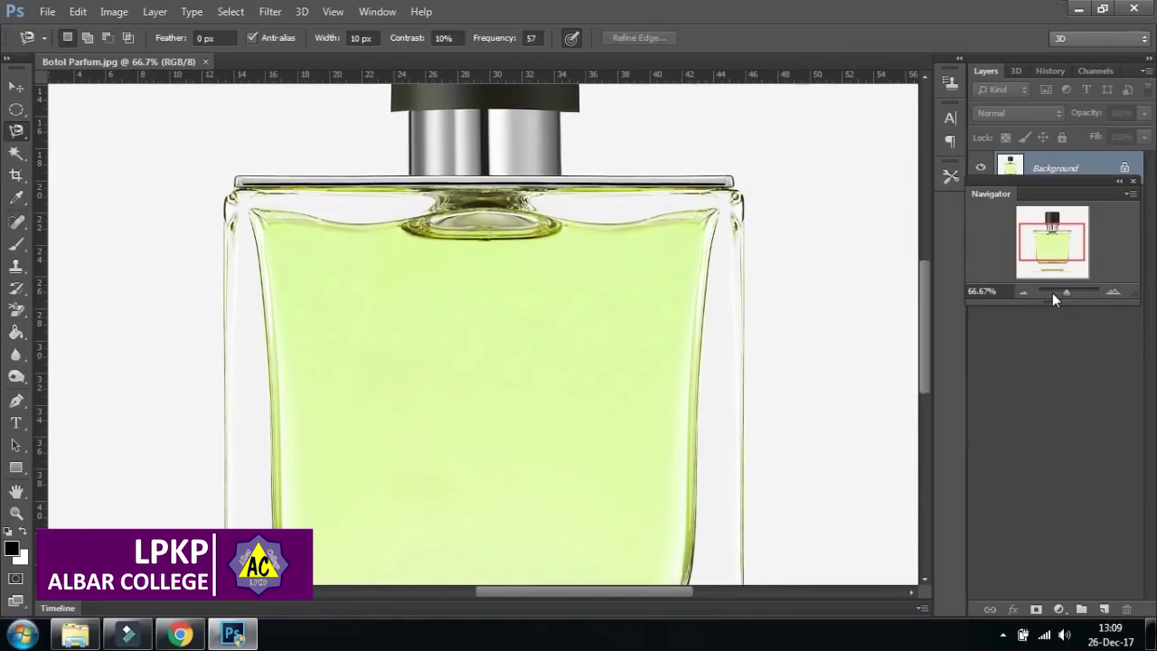
pyautogui.hotkey('ctrl', '-')
pyautogui.hotkey('ctrl', '-')
pyautogui.hotkey('ctrl', '+')
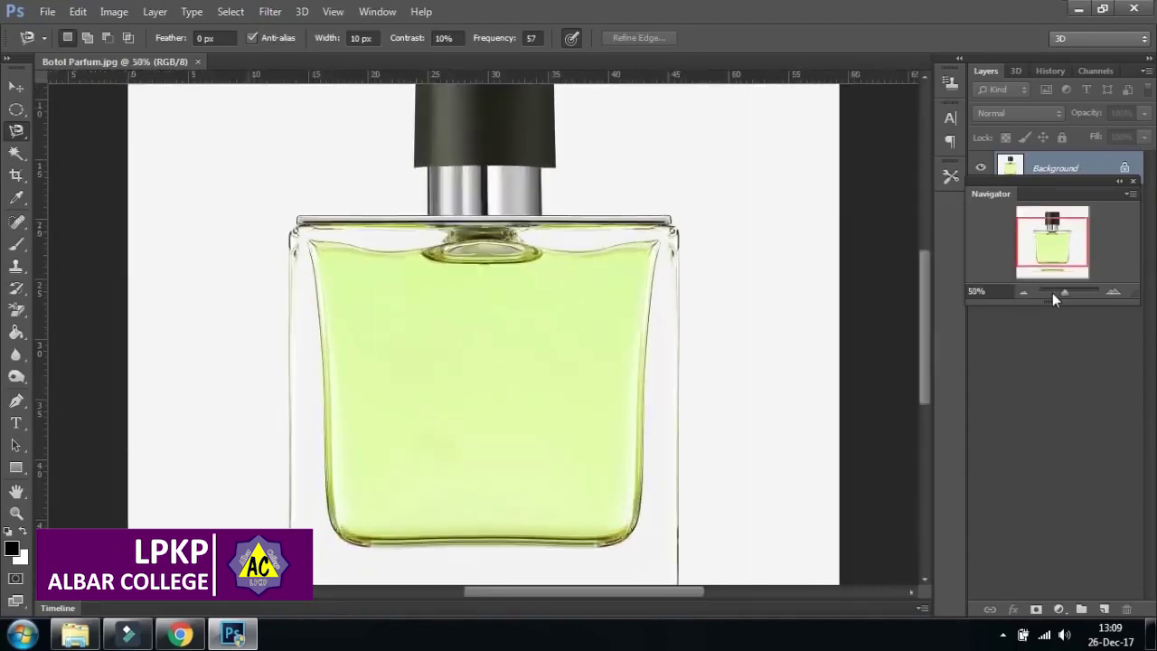
pyautogui.hotkey('ctrl', '+')
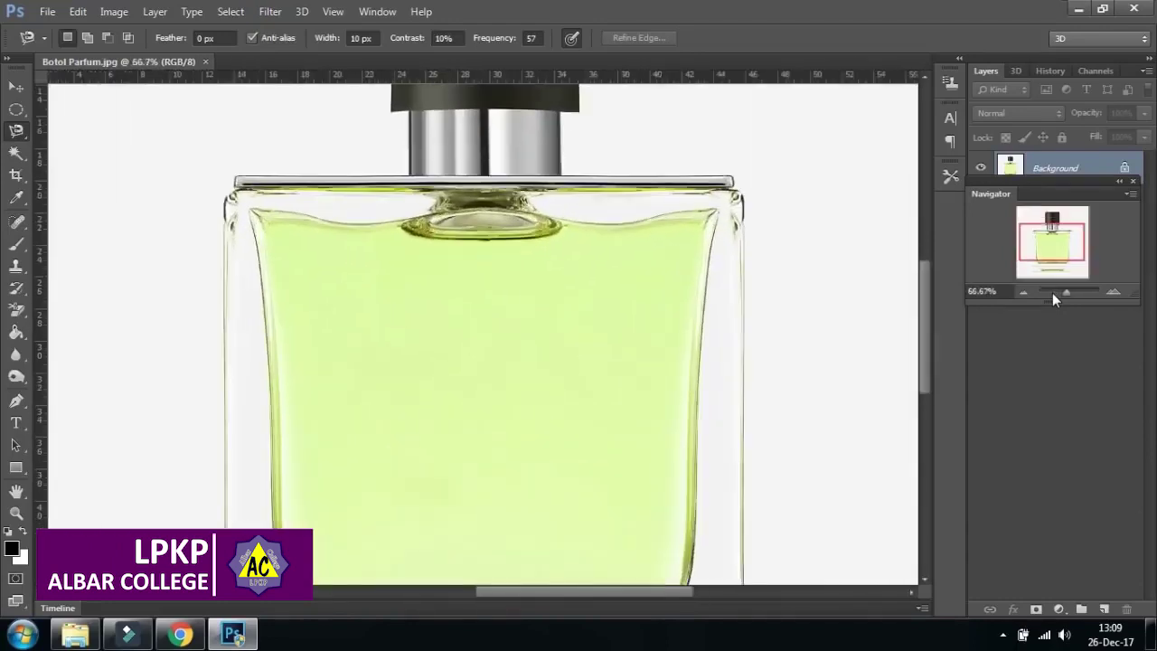
pyautogui.hotkey('ctrl', '+')
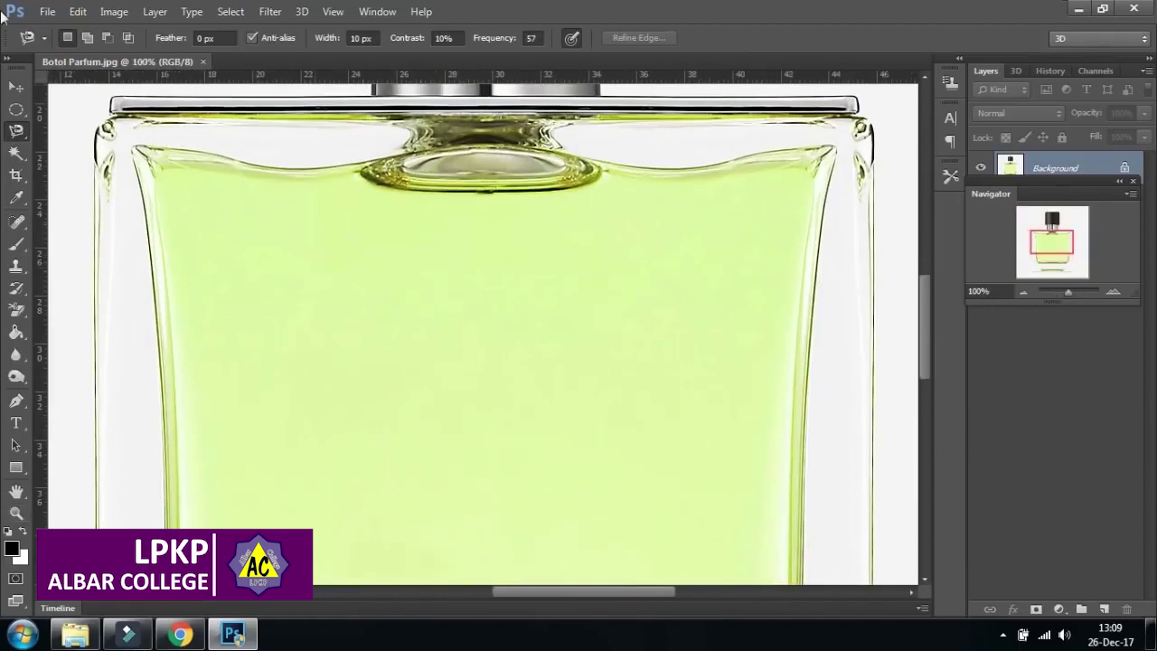
# Step: Bring the bottle's neck and shoulder into view, and move the Navigator panel off the Layers panel and close it
pyautogui.click(17, 87)
pyautogui.moveTo(233, 228); pyautogui.dragTo(551, 348)
pyautogui.hotkey('ctrl', 'r')
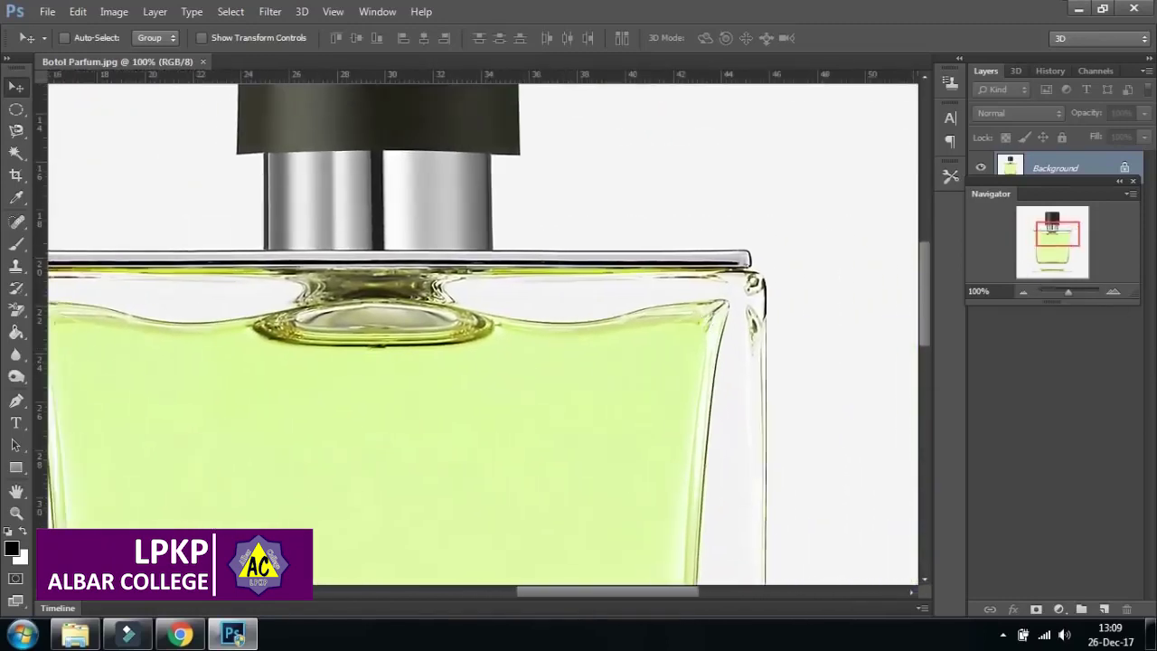
pyautogui.moveTo(994, 210); pyautogui.dragTo(795, 210)
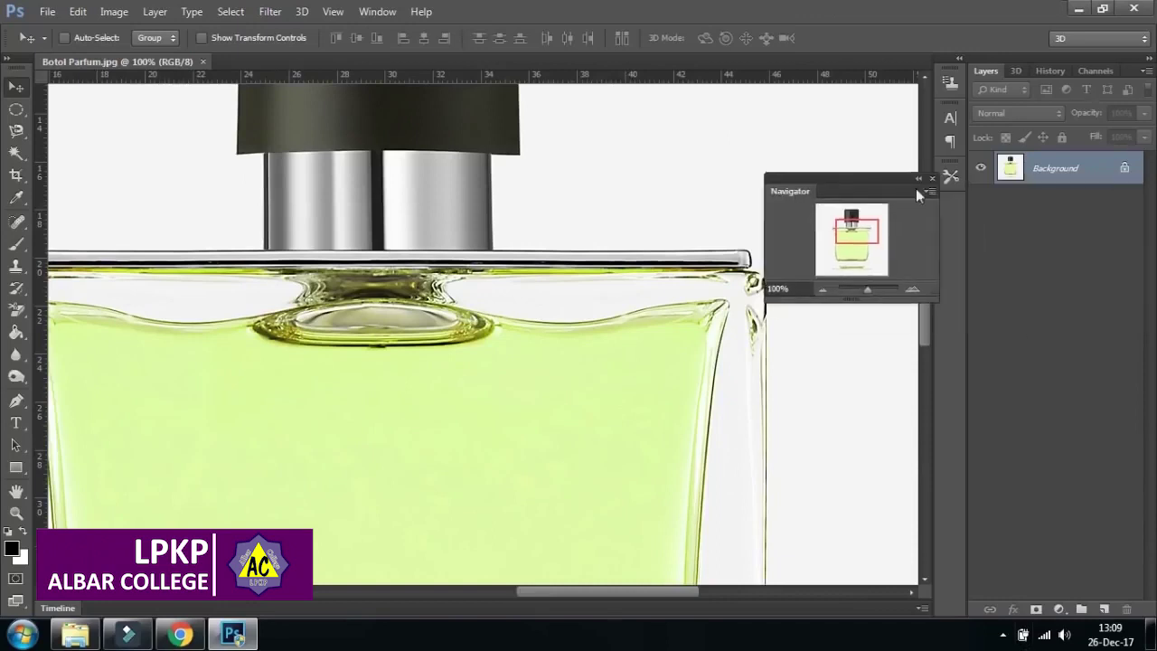
pyautogui.click(931, 179)
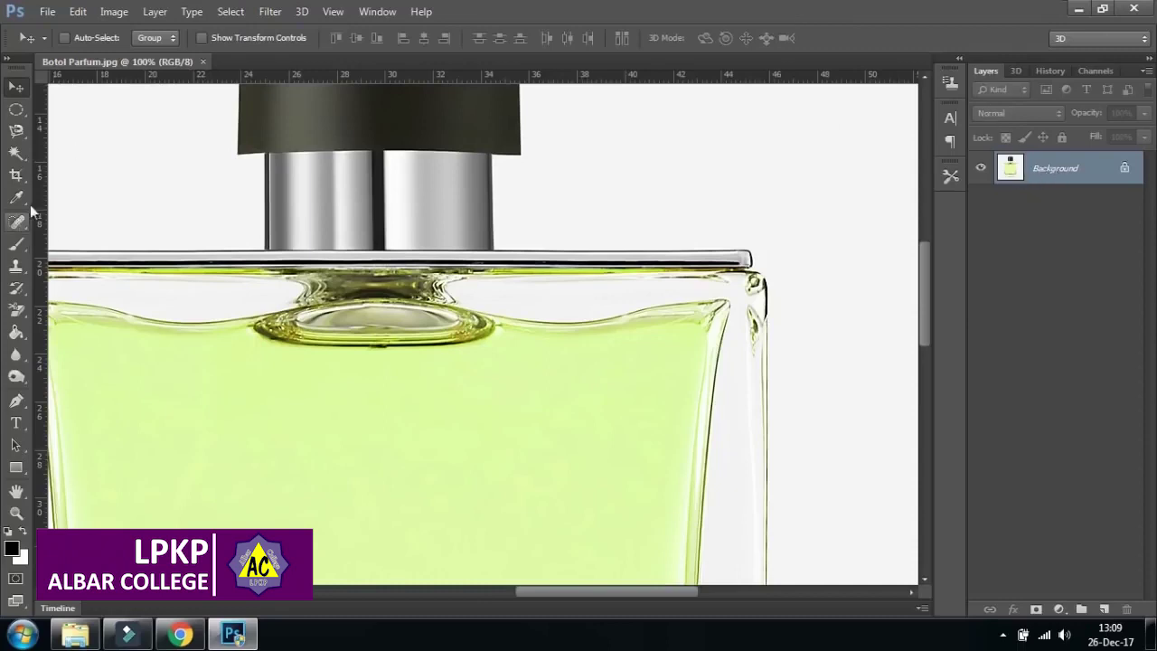
# Step: Trace the perfume bottle with the Magnetic Lasso Tool from its left shoulder around the neck and cap to the right shoulder
pyautogui.click(15, 132)
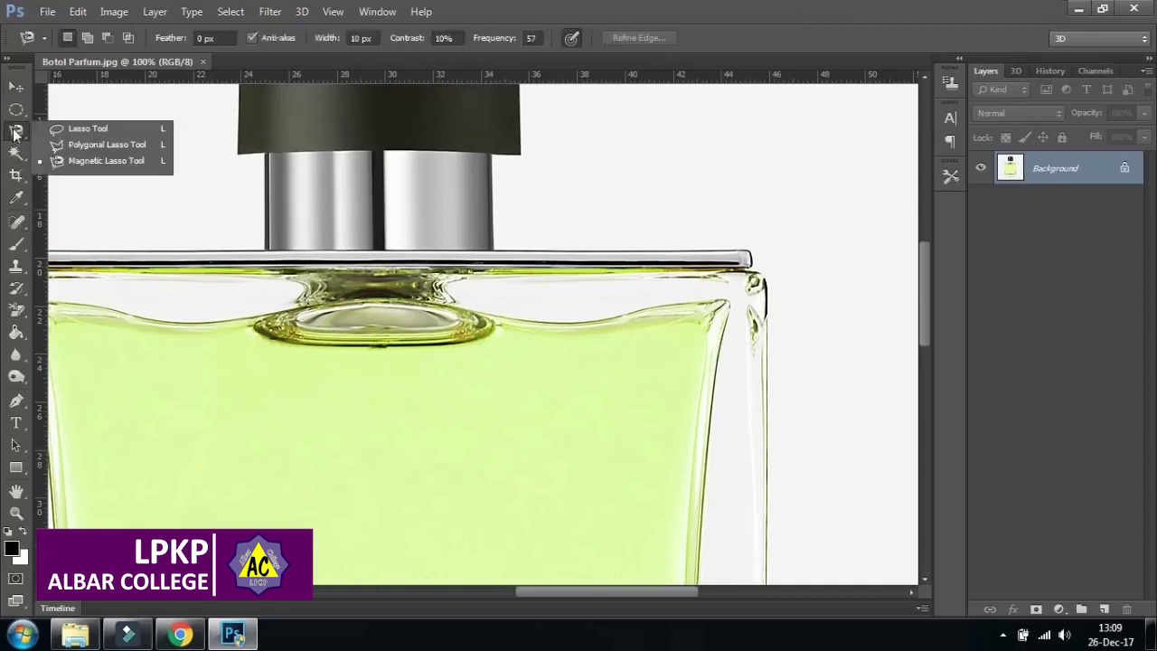
pyautogui.click(99, 162)
pyautogui.moveTo(180, 253); pyautogui.dragTo(380, 277)
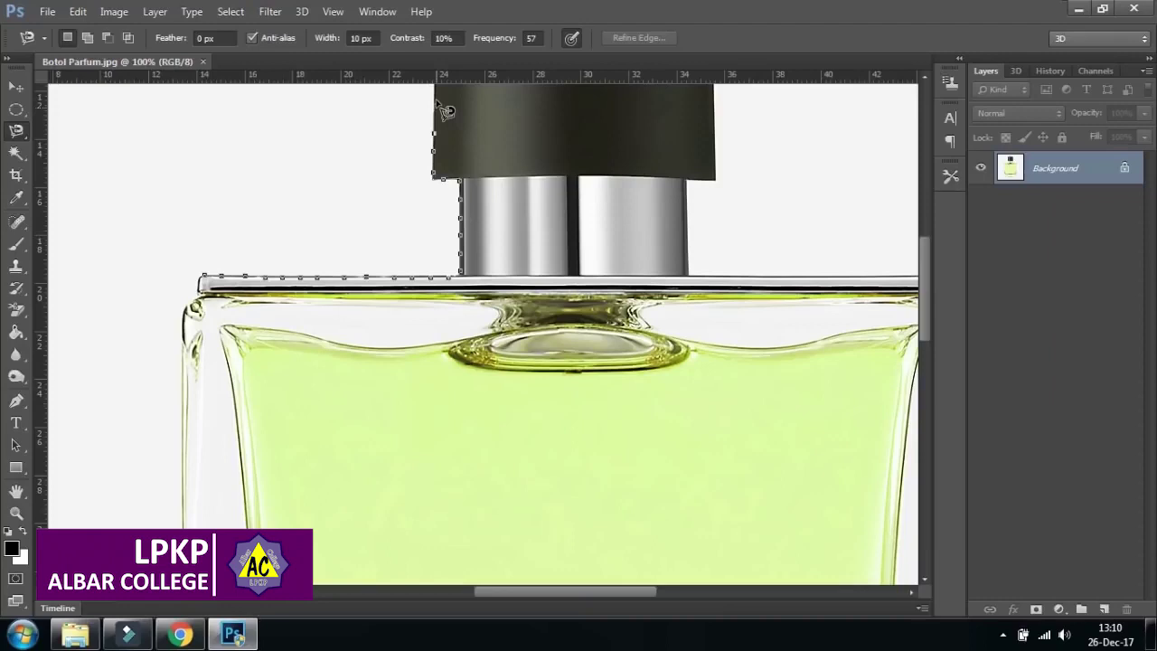
pyautogui.moveTo(444, 106); pyautogui.dragTo(445, 344)
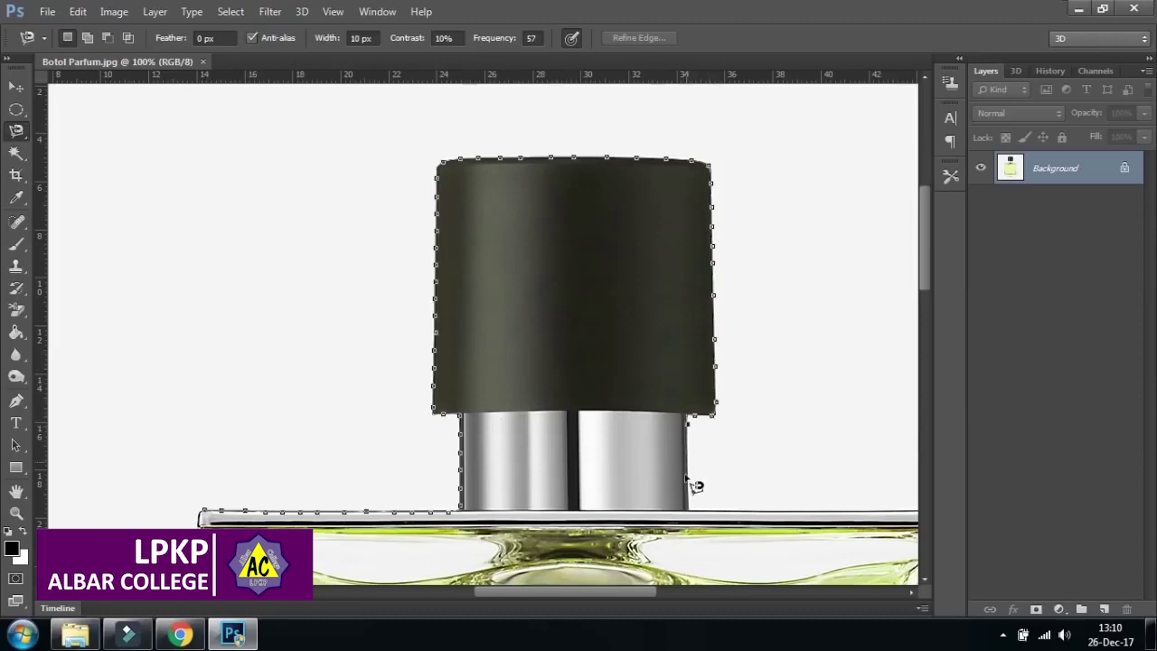
pyautogui.moveTo(698, 516)
pyautogui.mouseDown()
pyautogui.moveTo(633, 461)
pyautogui.moveTo(511, 249)
pyautogui.mouseUp()
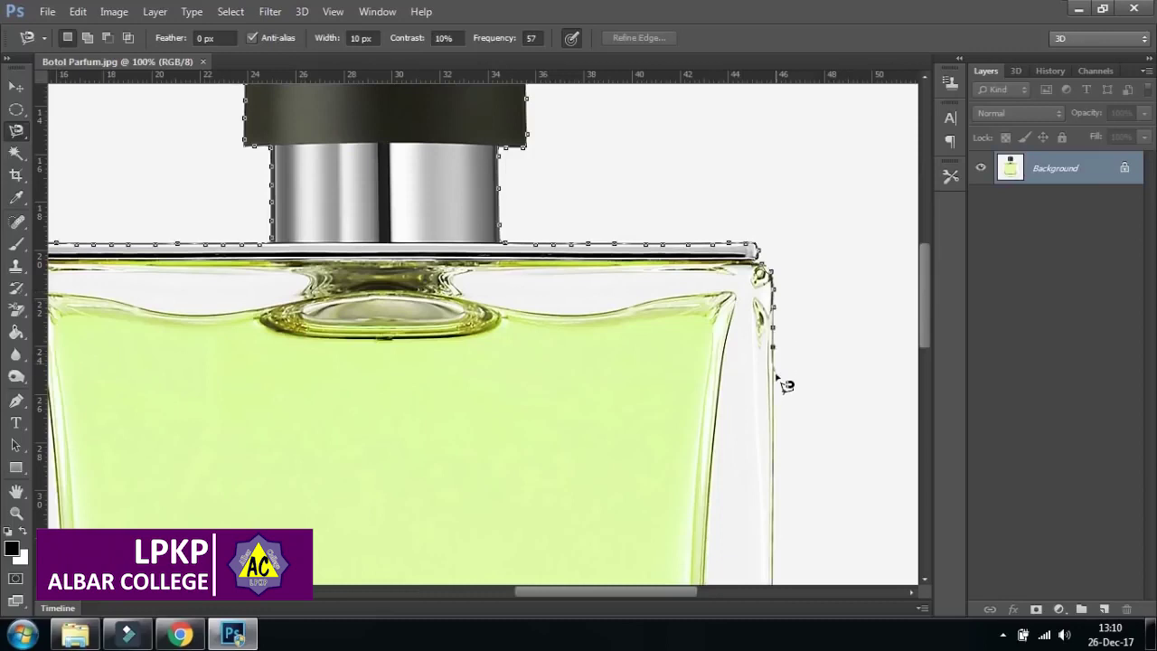
# Step: Continue the Magnetic Lasso outline down the bottle's right side, along the base and up the left side, closing it at the starting point
pyautogui.moveTo(774, 401)
pyautogui.mouseDown()
pyautogui.moveTo(776, 411)
pyautogui.moveTo(748, 262)
pyautogui.moveTo(752, 195)
pyautogui.mouseUp()
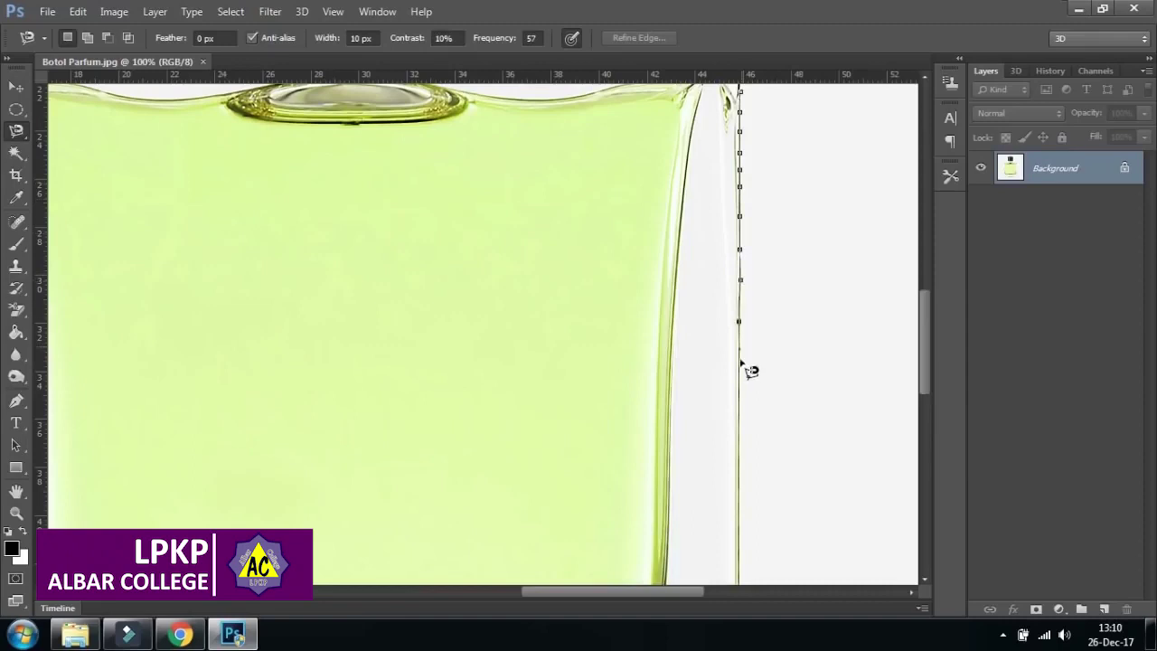
pyautogui.moveTo(748, 387)
pyautogui.mouseDown()
pyautogui.moveTo(733, 155)
pyautogui.moveTo(741, 166)
pyautogui.mouseUp()
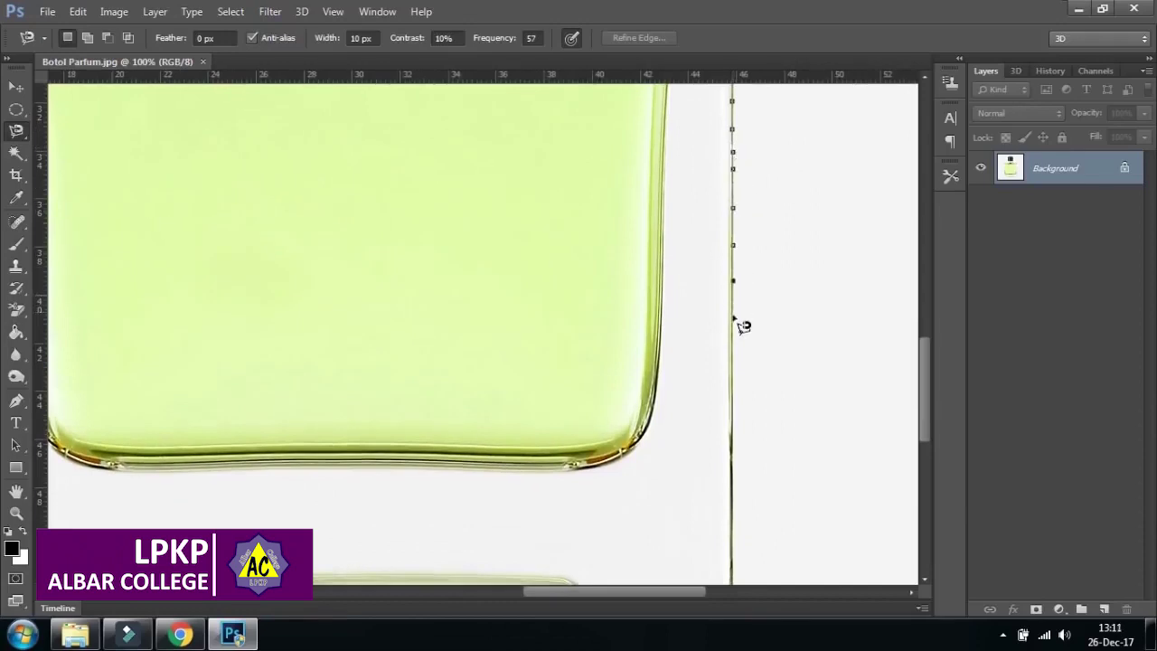
pyautogui.moveTo(729, 380); pyautogui.dragTo(741, 136)
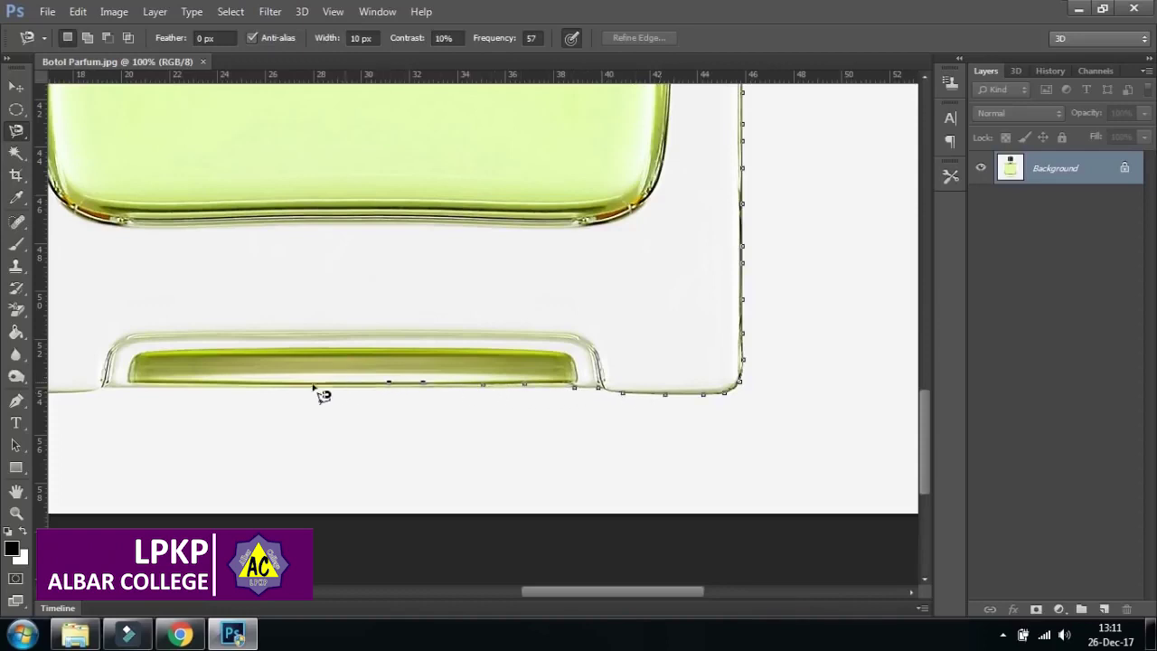
pyautogui.moveTo(283, 395); pyautogui.dragTo(602, 408)
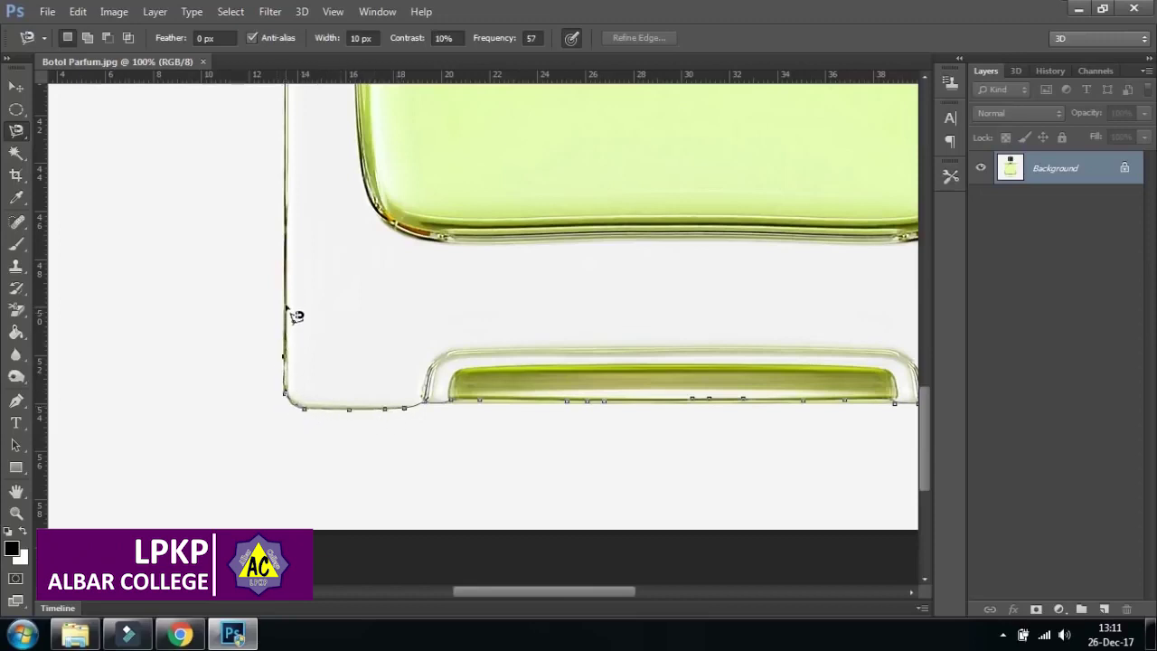
pyautogui.moveTo(284, 251); pyautogui.dragTo(284, 364)
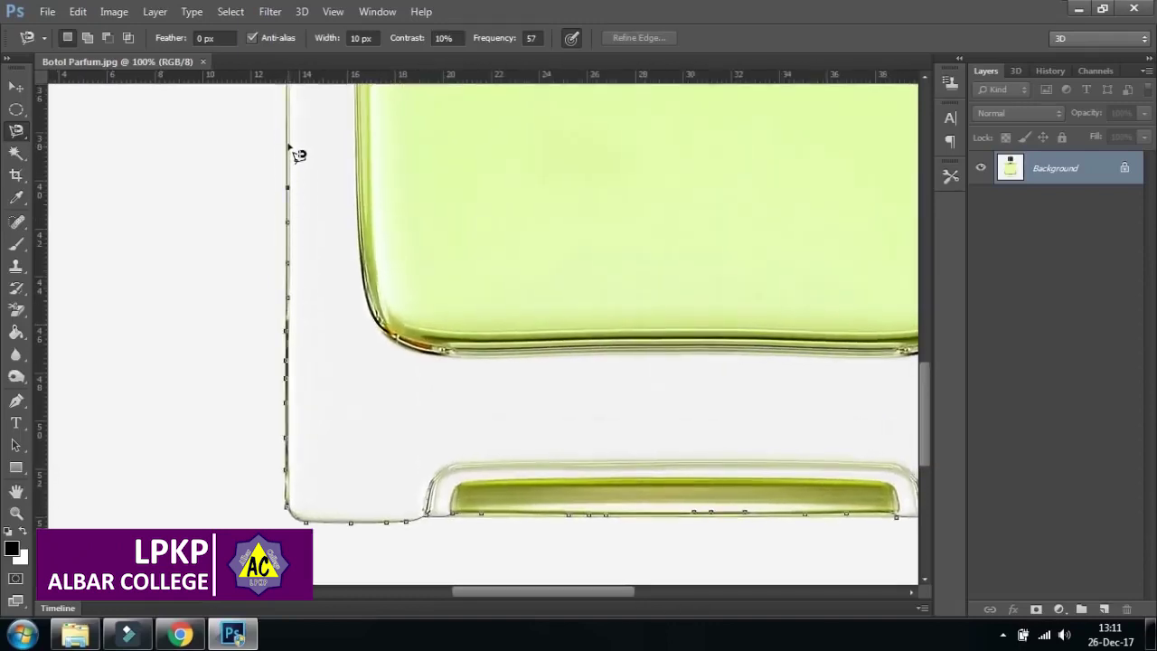
pyautogui.moveTo(289, 169)
pyautogui.mouseDown()
pyautogui.moveTo(295, 298)
pyautogui.moveTo(302, 280)
pyautogui.mouseUp()
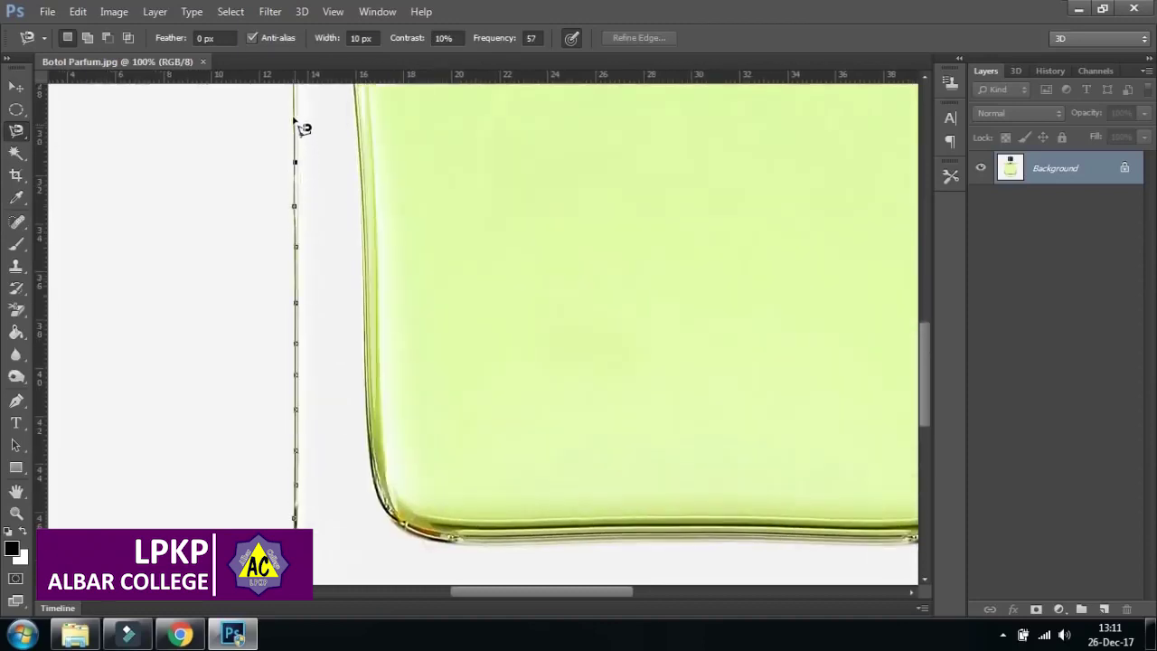
pyautogui.moveTo(301, 109); pyautogui.dragTo(298, 384)
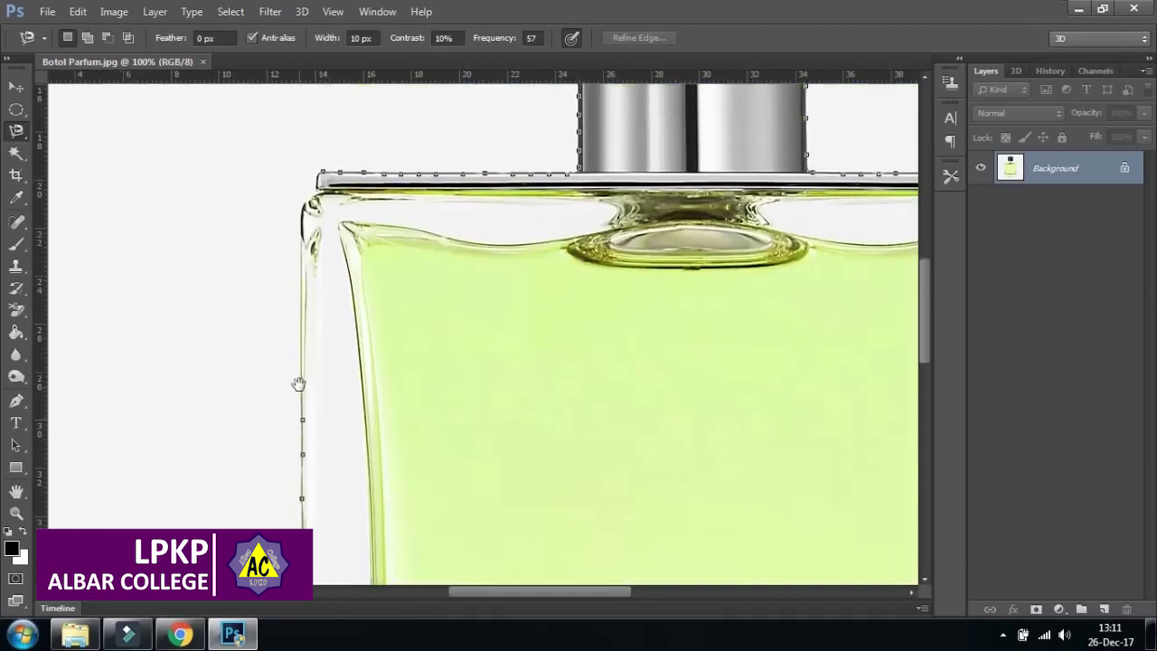
pyautogui.click(321, 174)
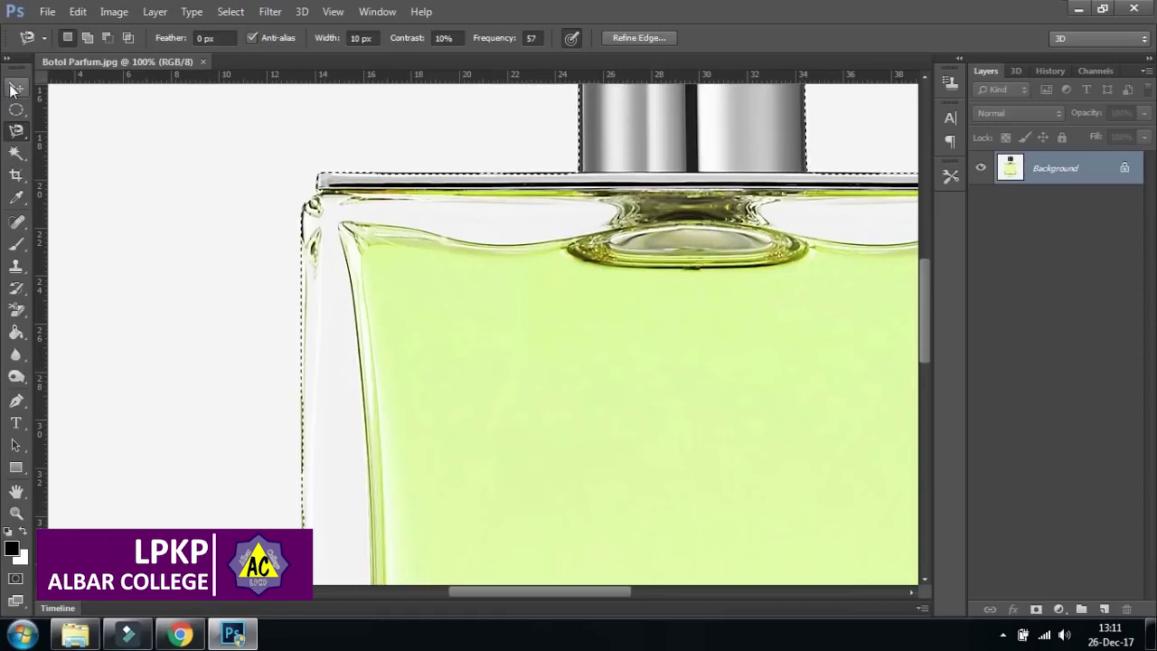
# Step: Deselect and reselect the bottle outline, zooming out to 33.3% to view the whole bottle
pyautogui.click(11, 87)
pyautogui.hotkey('ctrl', 'd')
pyautogui.hotkey('ctrl', '-')
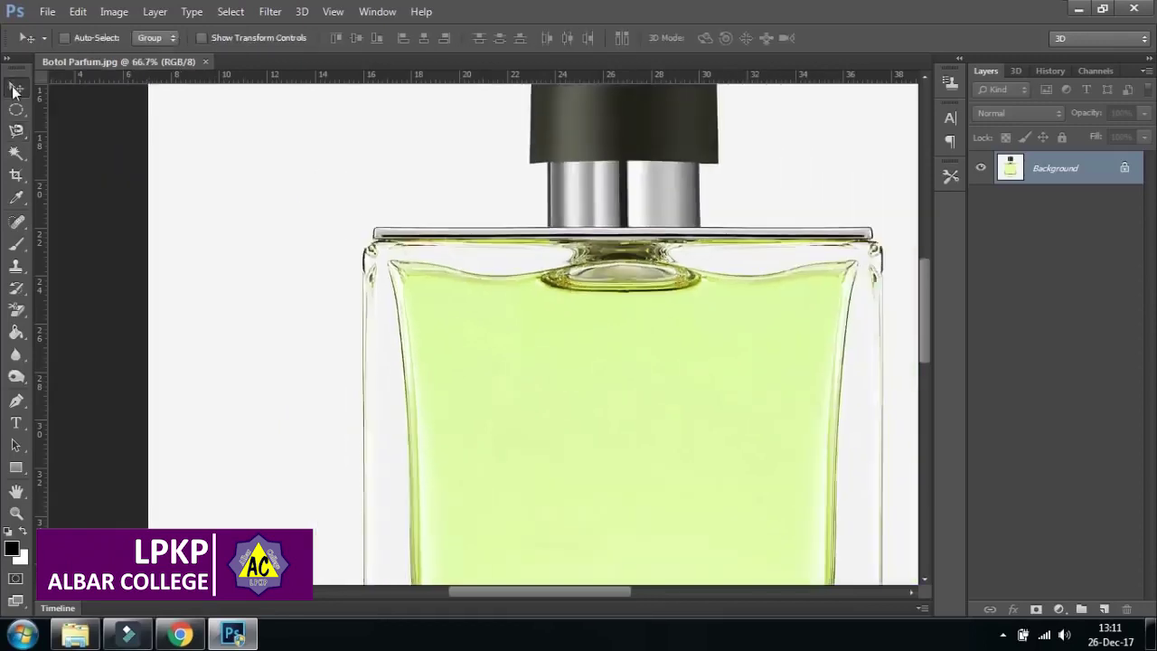
pyautogui.hotkey('ctrl', '-')
pyautogui.hotkey('ctrl', 'shift', 'd')
pyautogui.hotkey('ctrl', '-')
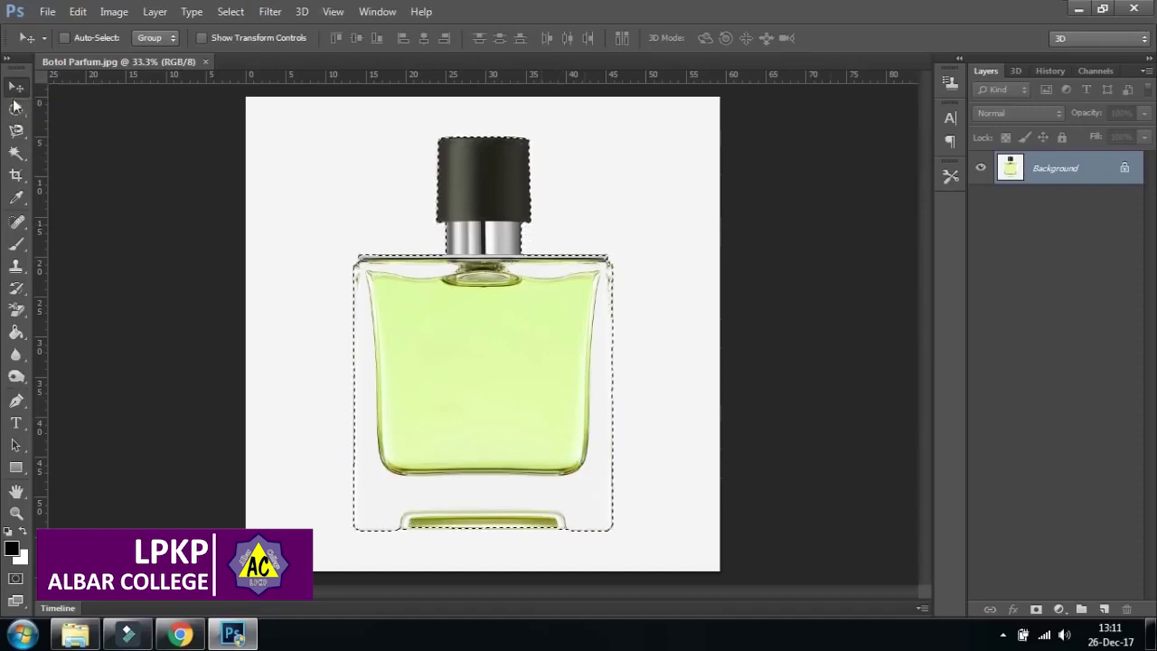
pyautogui.click(17, 130)
pyautogui.click(93, 162)
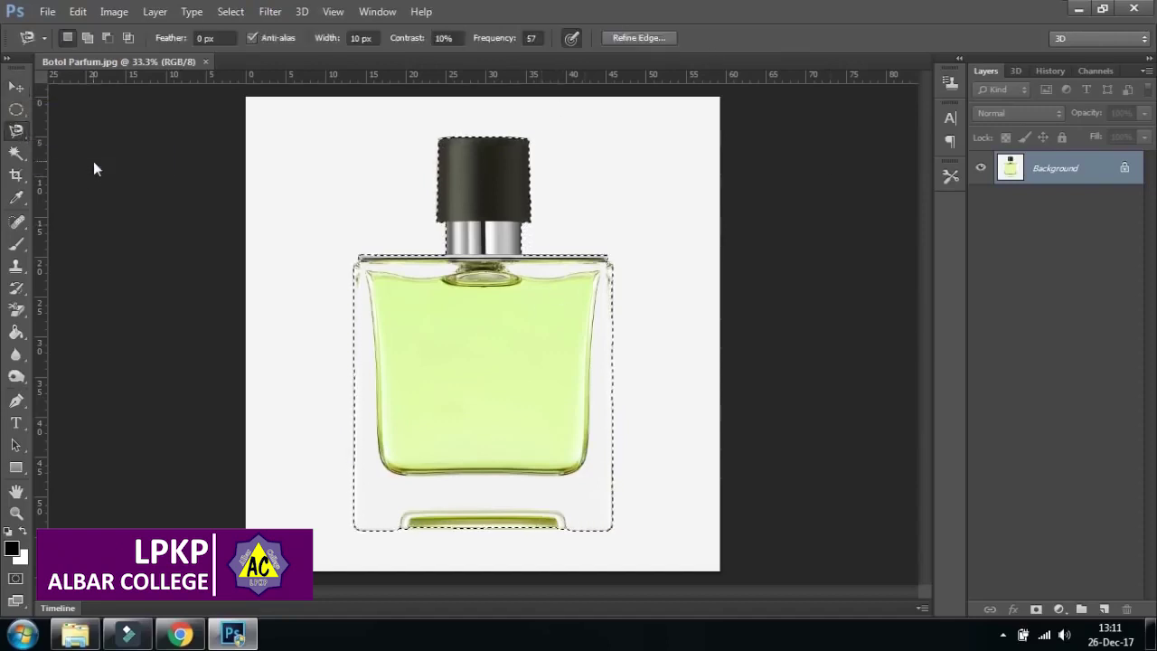
pyautogui.click(16, 87)
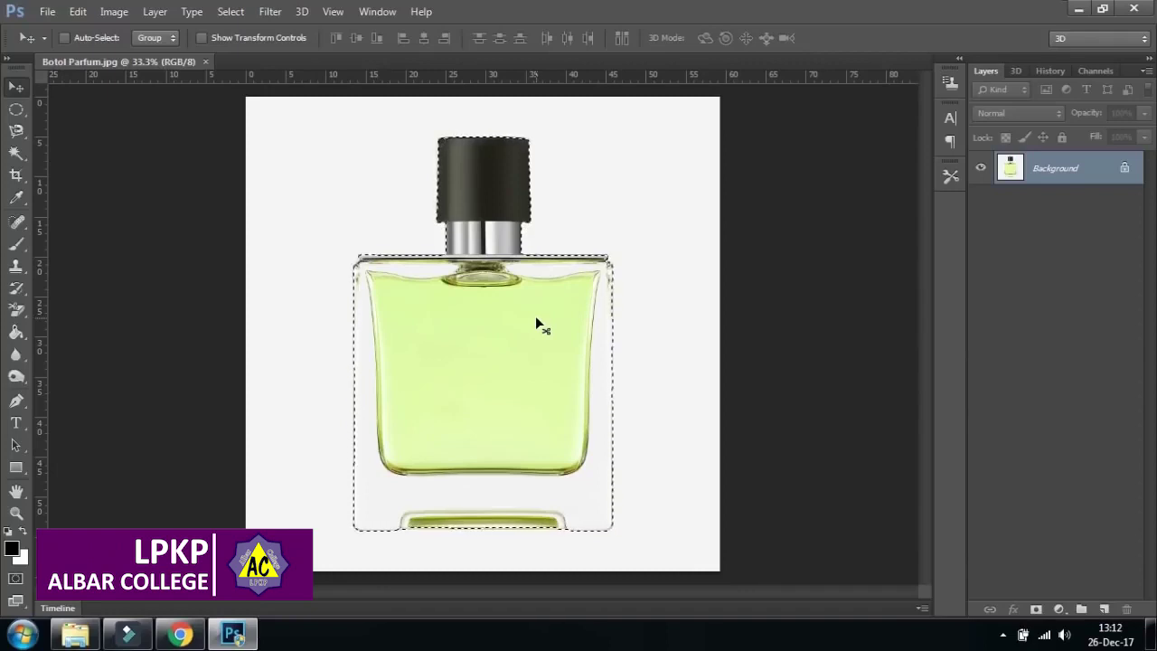
# Step: Copy the selected bottle to a new layer and hide the Background layer
pyautogui.hotkey('ctrl', 'j')
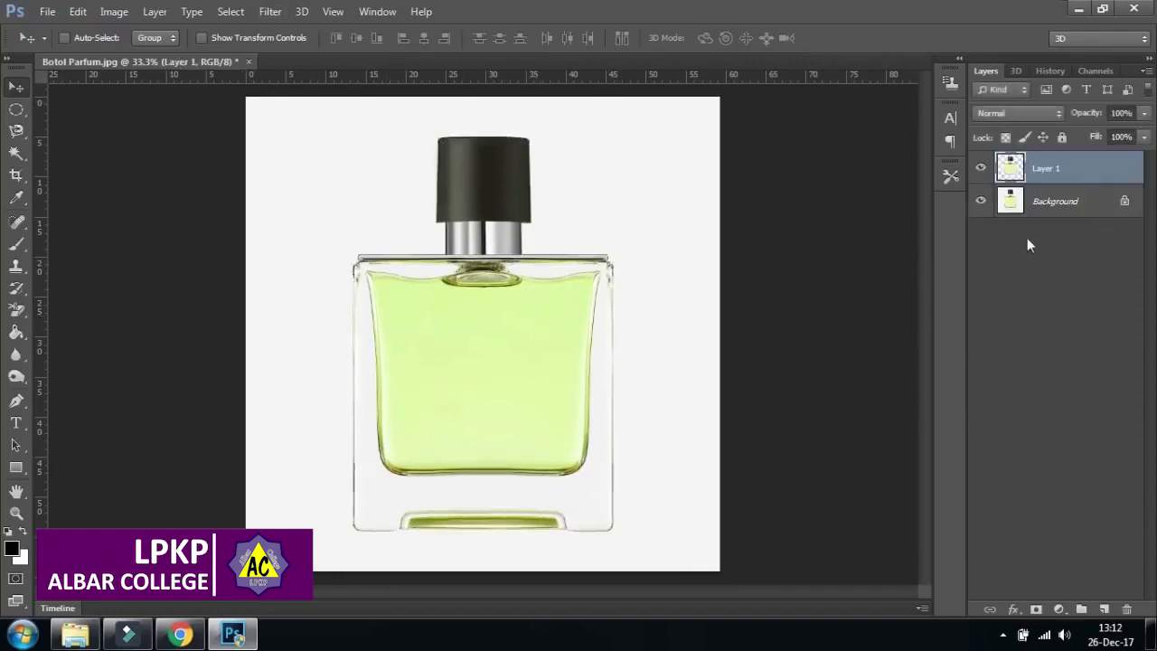
pyautogui.click(1058, 203)
pyautogui.click(981, 201)
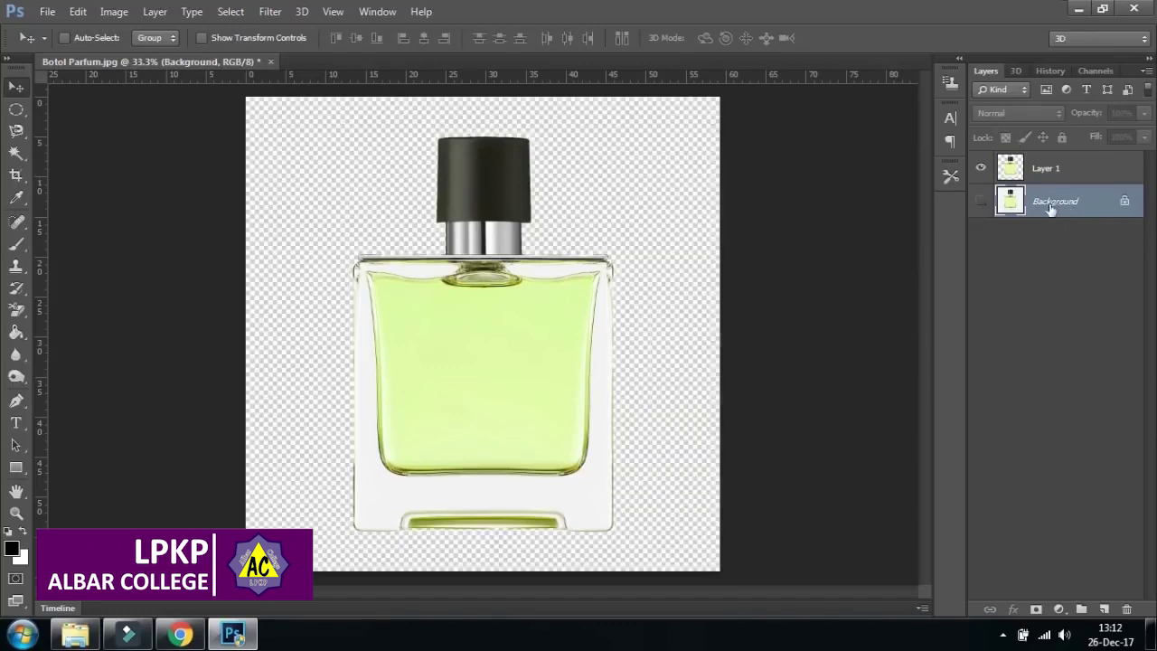
# Step: Rename Layer 1 as Botol parfum and move the bottle slightly left and down on the canvas
pyautogui.doubleClick(1041, 169)
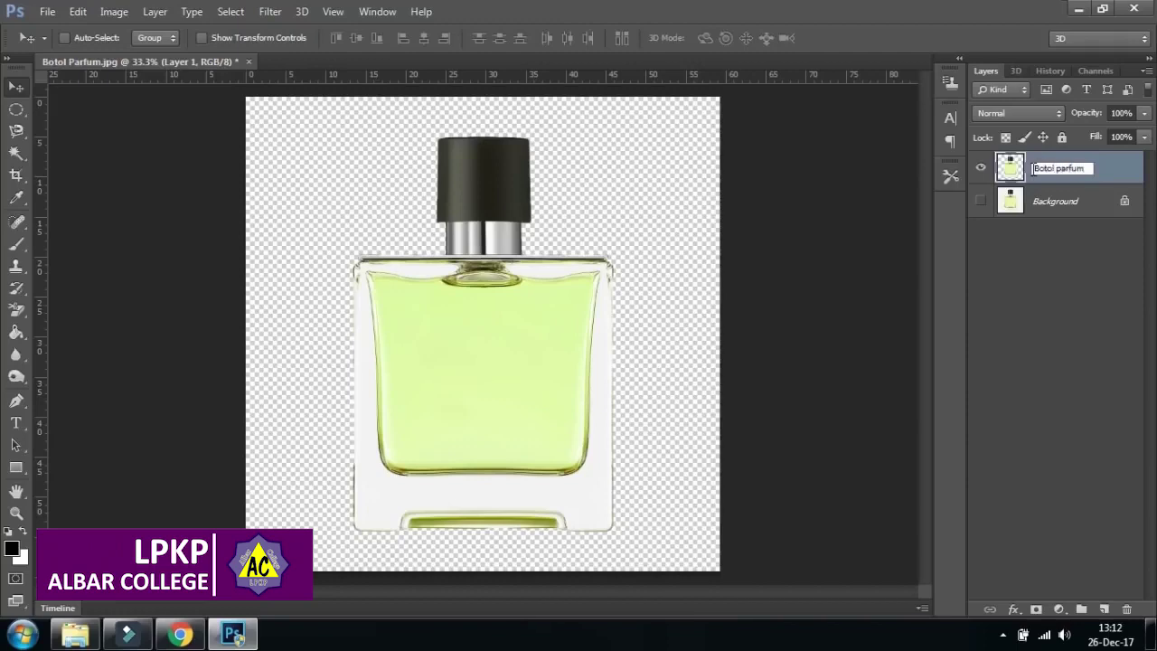
pyautogui.press('Return')
pyautogui.moveTo(340, 369); pyautogui.dragTo(480, 338)
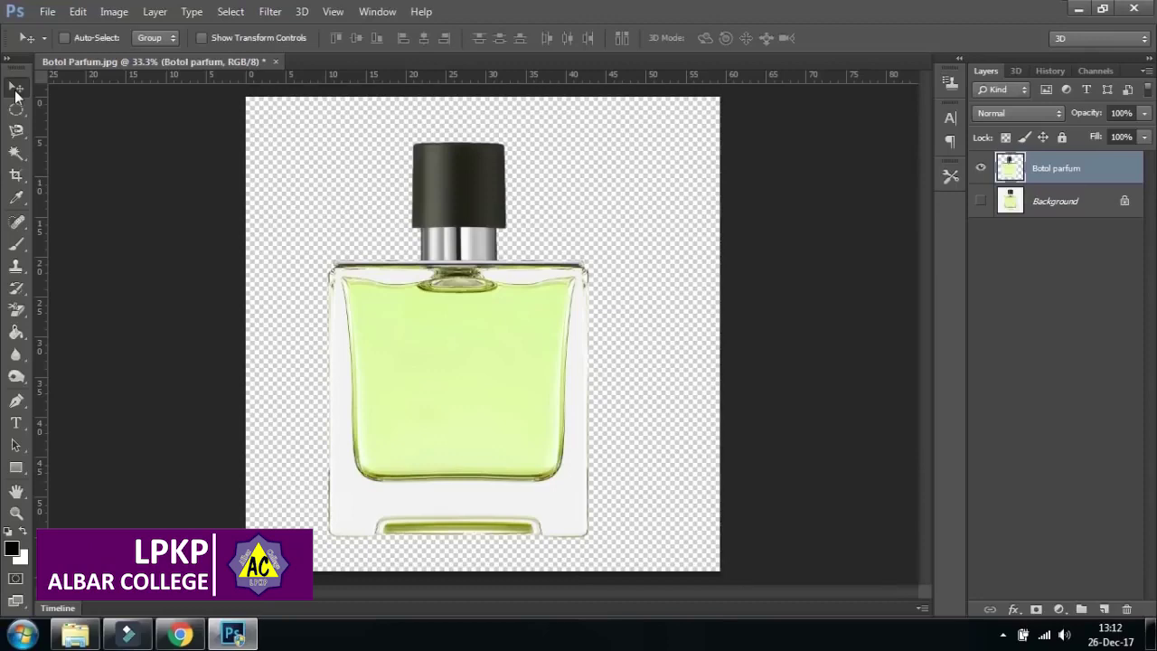
# Step: Look through the Rectangular Marquee, Magnetic Lasso, Magic Wand, Crop and Eyedropper tools and their related variants
pyautogui.moveTo(14, 110); pyautogui.dragTo(81, 111)
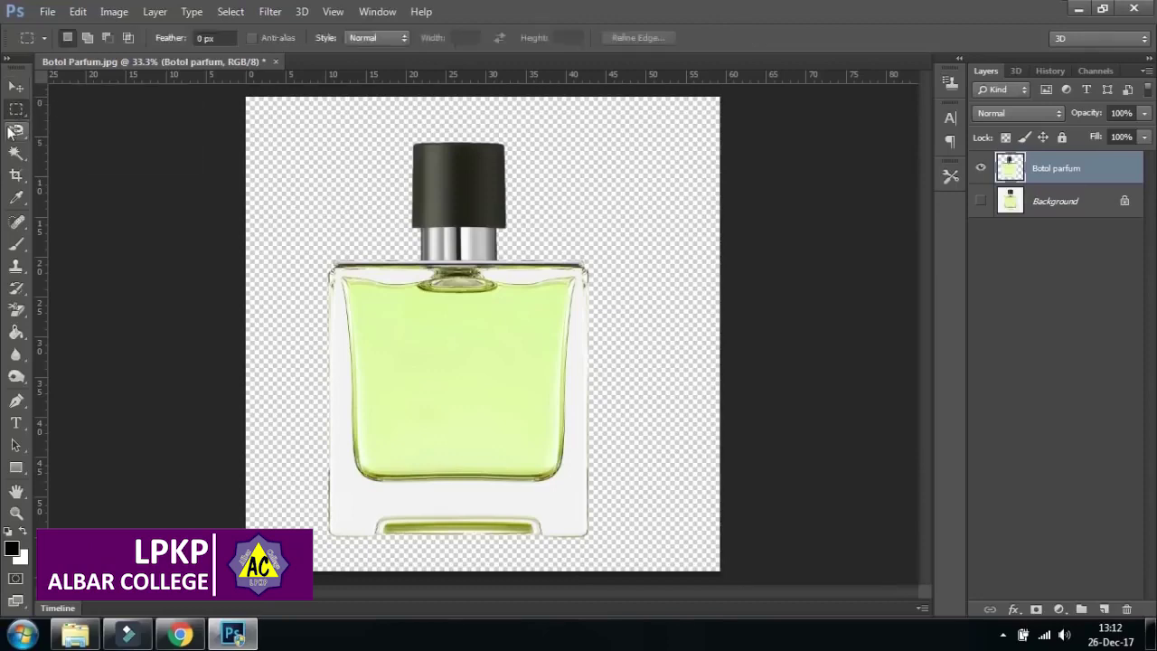
pyautogui.moveTo(16, 136)
pyautogui.mouseDown()
pyautogui.moveTo(69, 127)
pyautogui.moveTo(103, 164)
pyautogui.mouseUp()
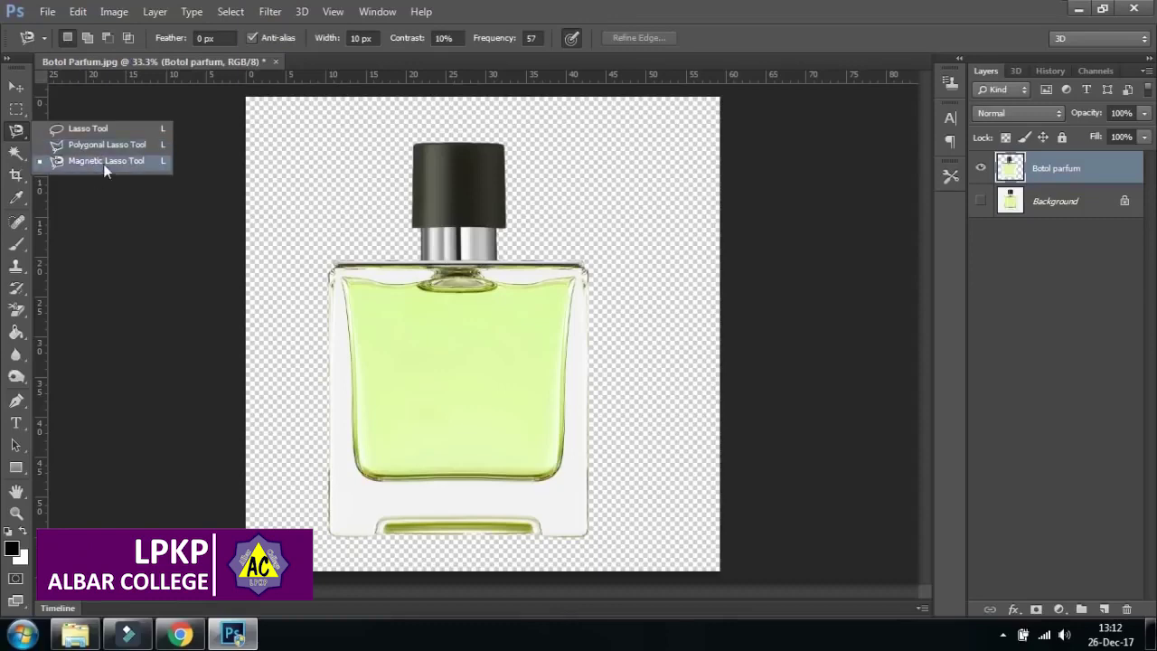
pyautogui.click(15, 87)
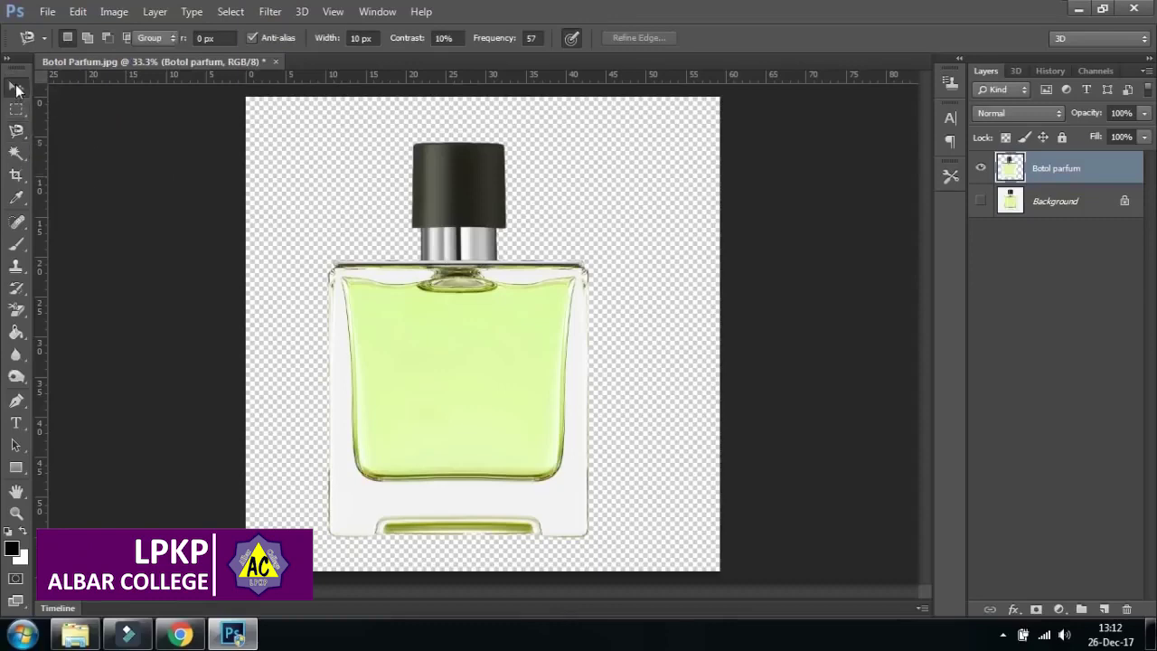
pyautogui.click(17, 157)
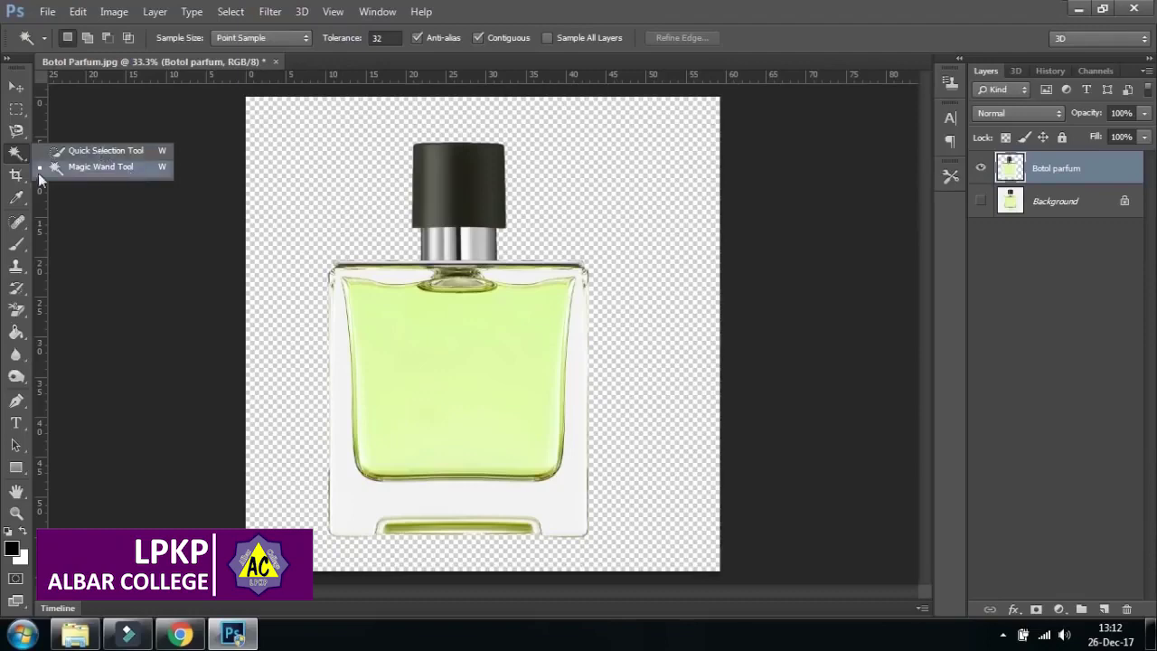
pyautogui.click(91, 166)
pyautogui.click(15, 177)
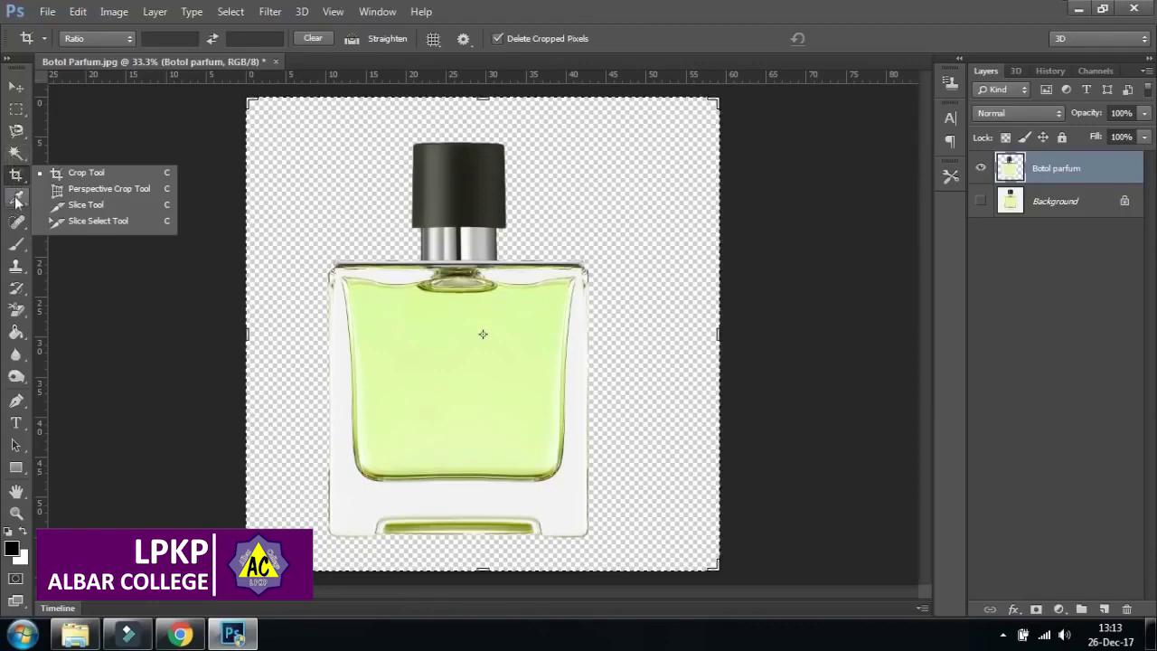
pyautogui.click(15, 154)
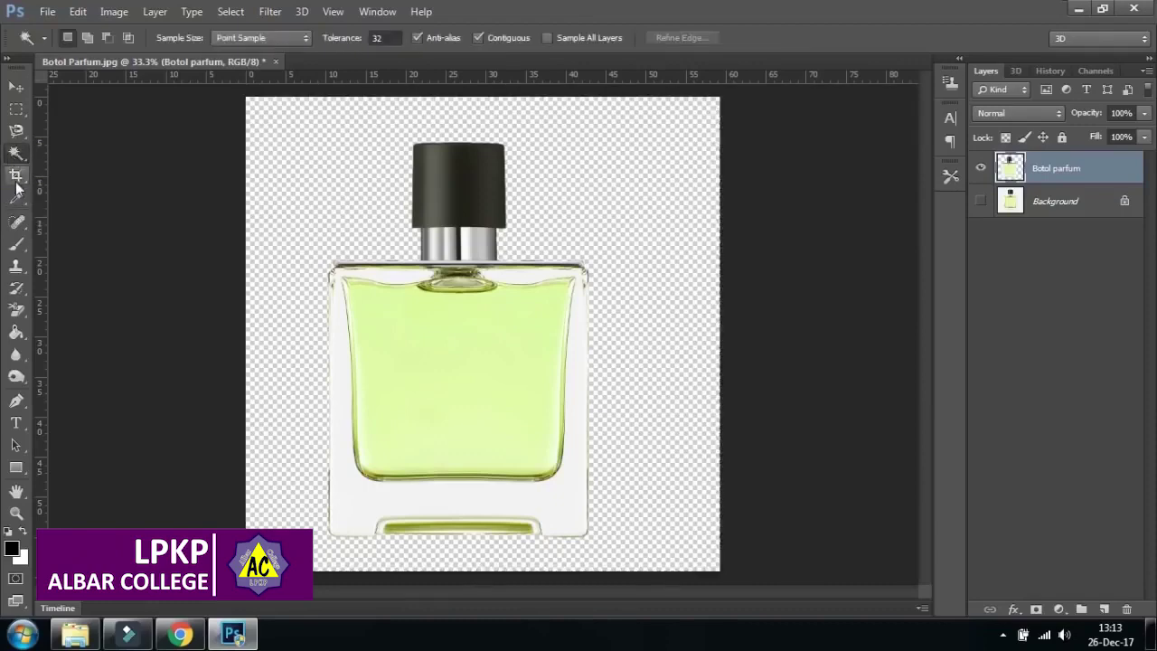
pyautogui.click(17, 192)
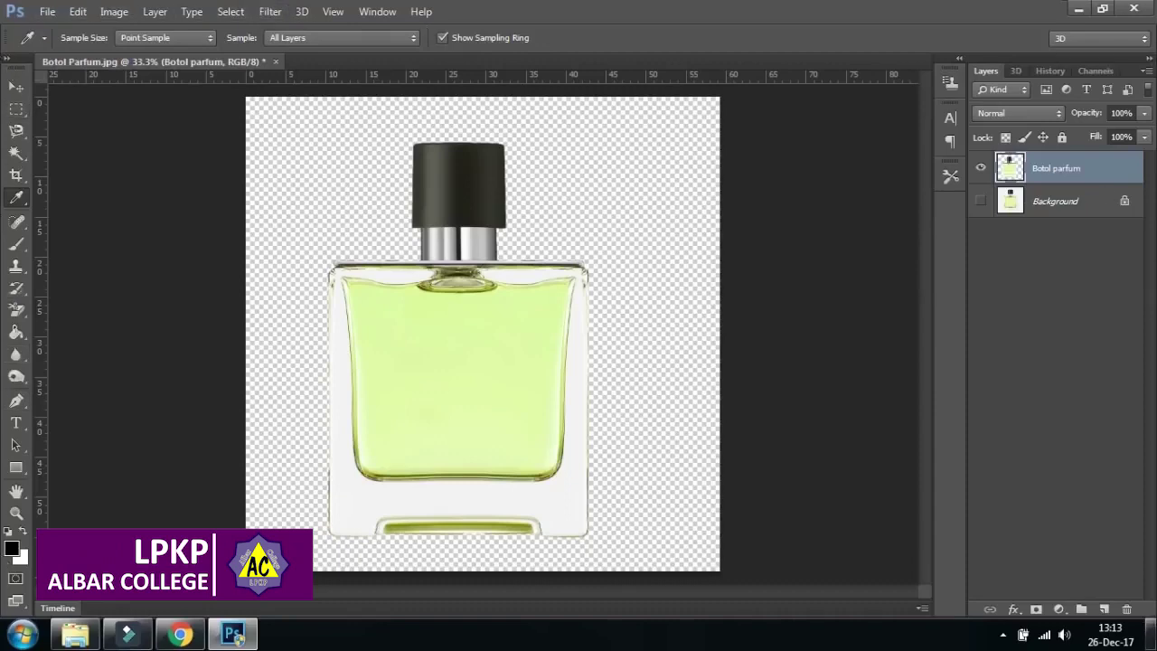
# Step: Move the bottle right and down to near the canvas's horizontal centre with the Move Tool
pyautogui.click(16, 87)
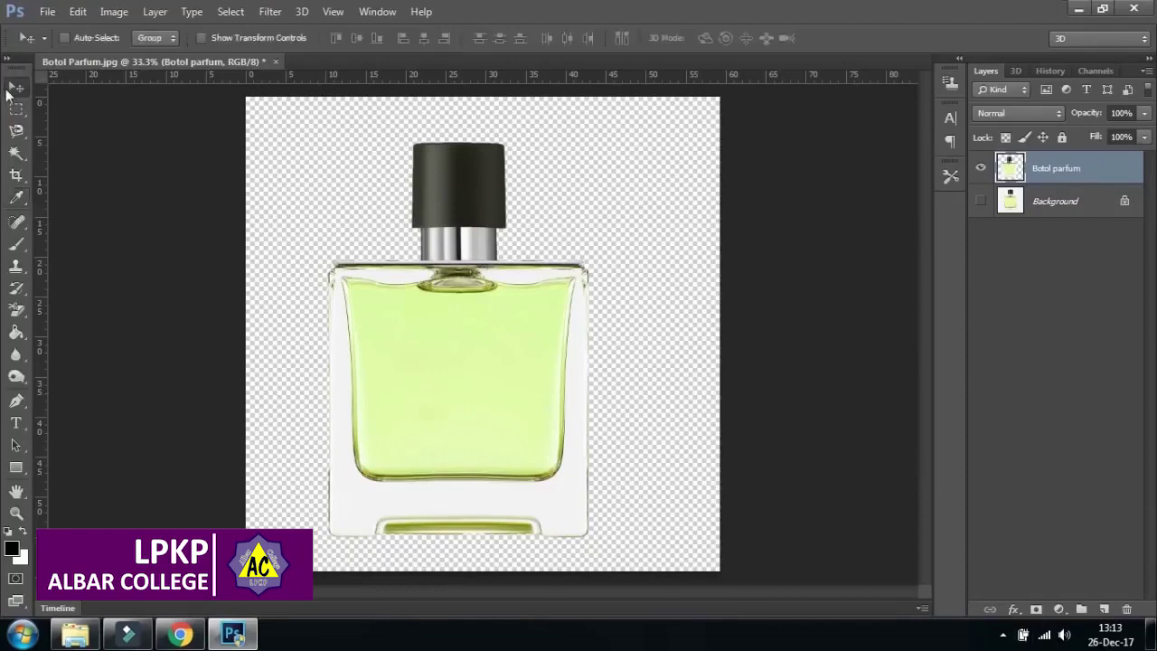
pyautogui.moveTo(476, 342); pyautogui.dragTo(498, 355)
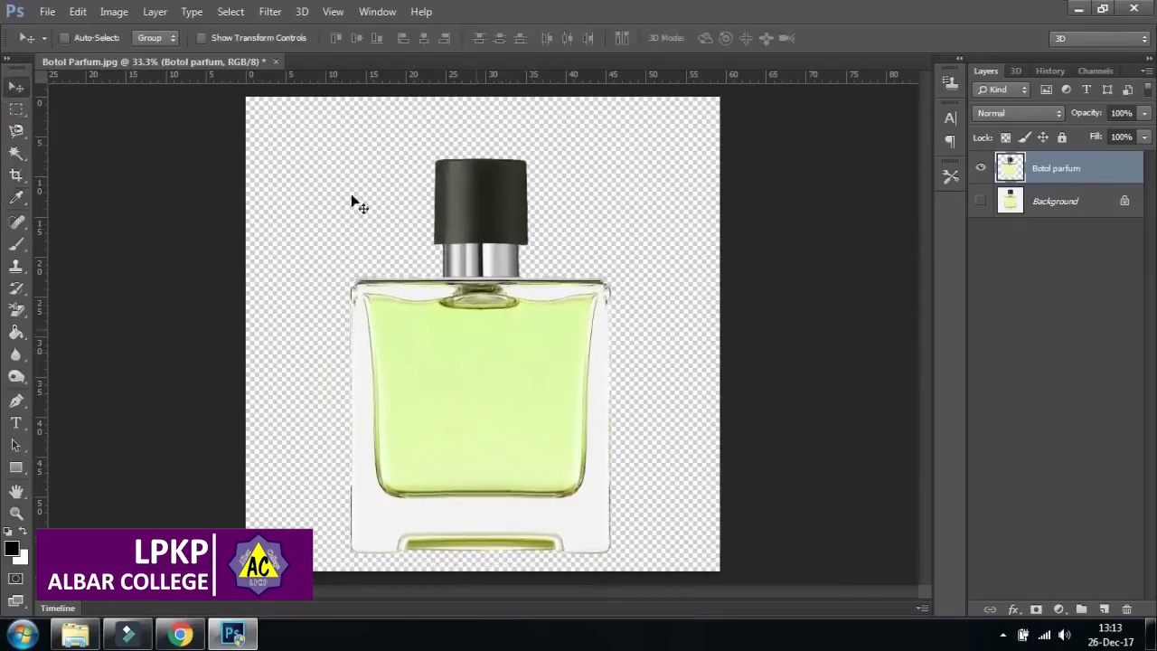
# Step: Save the image as Botol Parfum in PNG format in the 27. Belajar Dasar-Dasar Photoshop folder, with Smallest / Slow compression and no interlacing
pyautogui.click(47, 11)
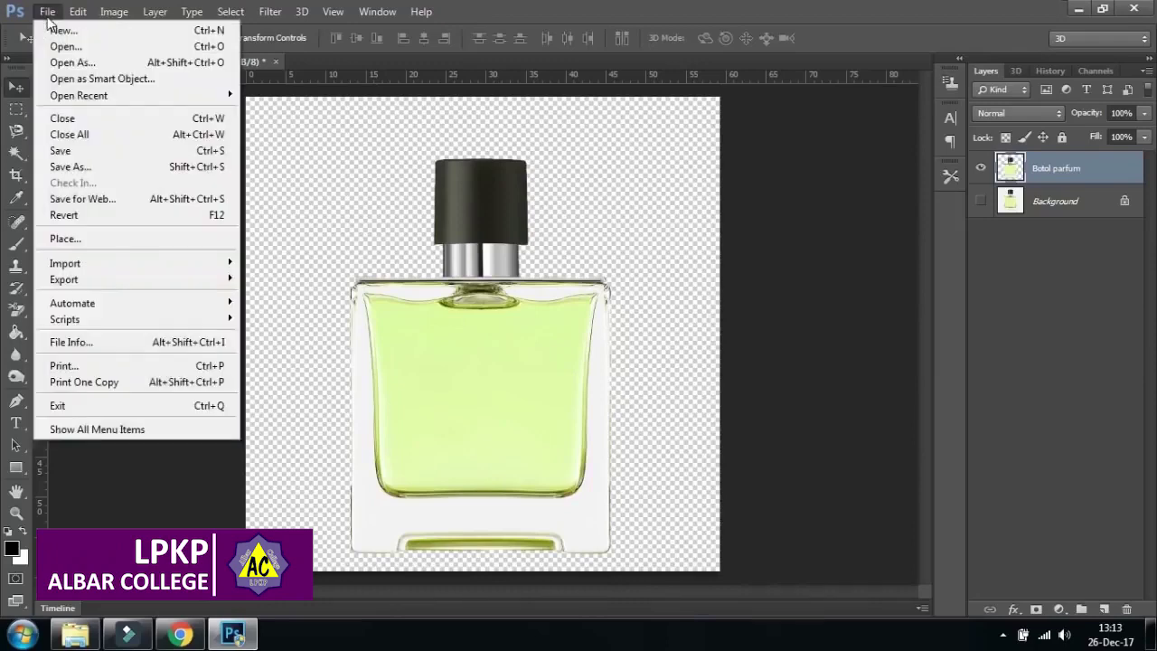
pyautogui.click(114, 166)
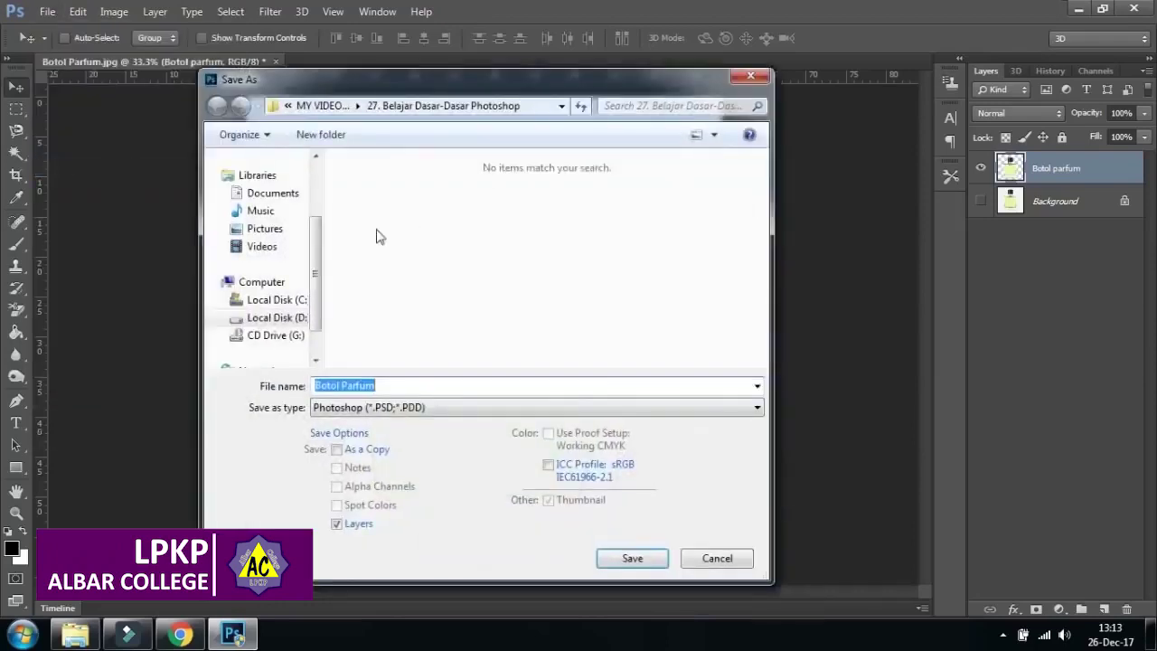
pyautogui.click(452, 408)
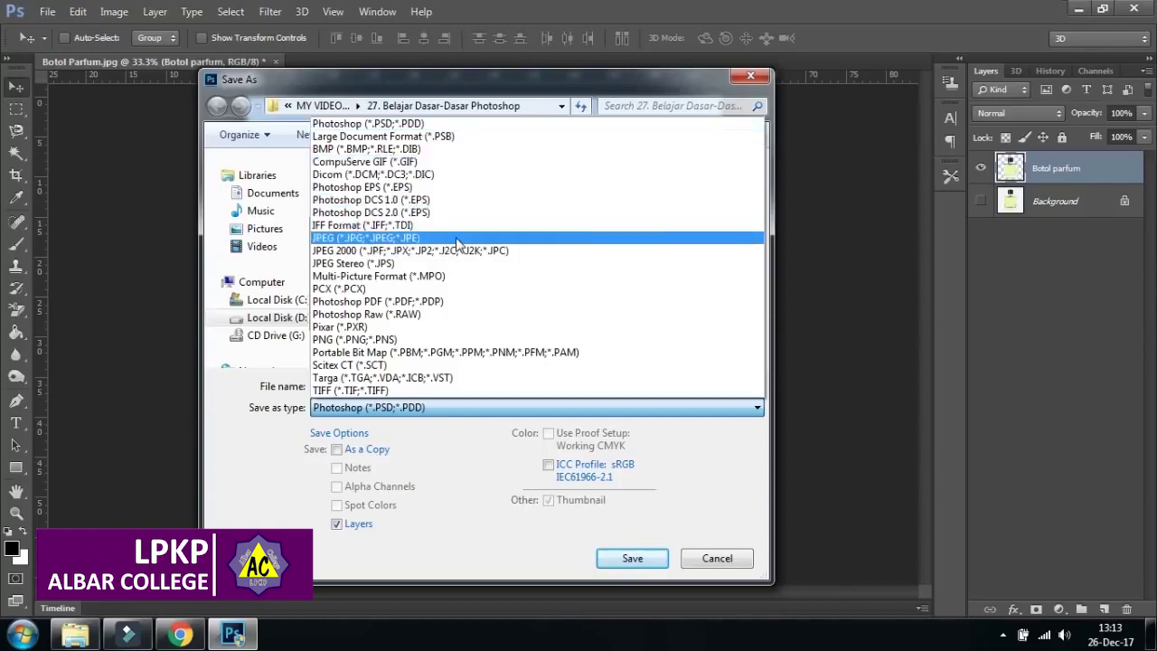
pyautogui.click(458, 243)
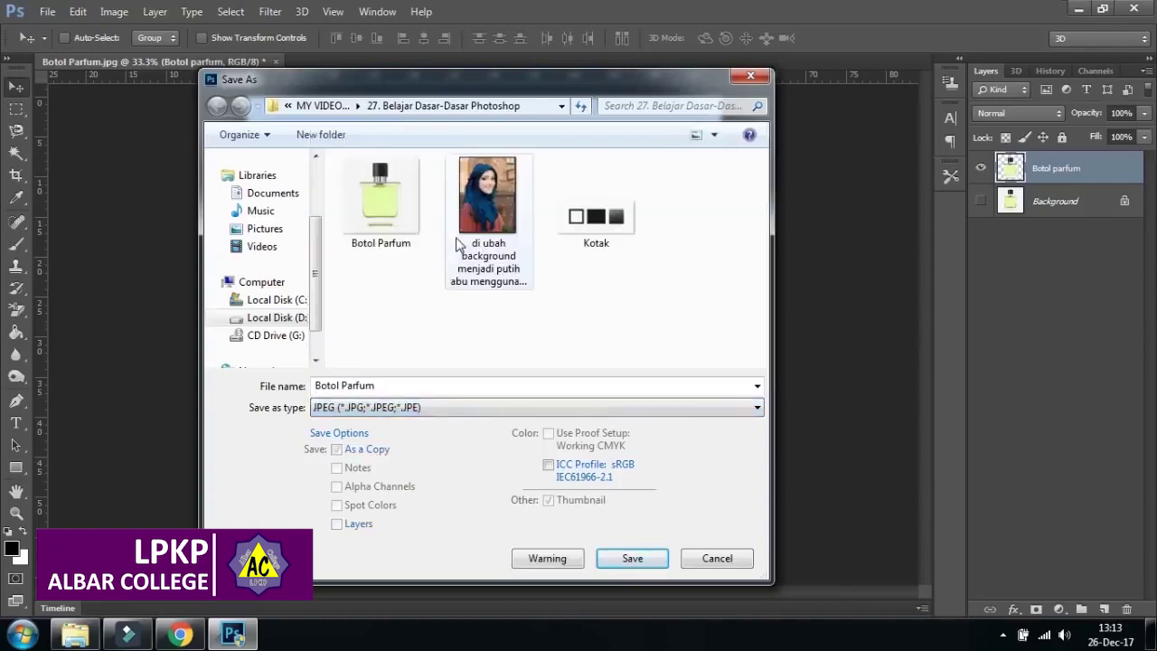
pyautogui.click(669, 414)
pyautogui.click(425, 339)
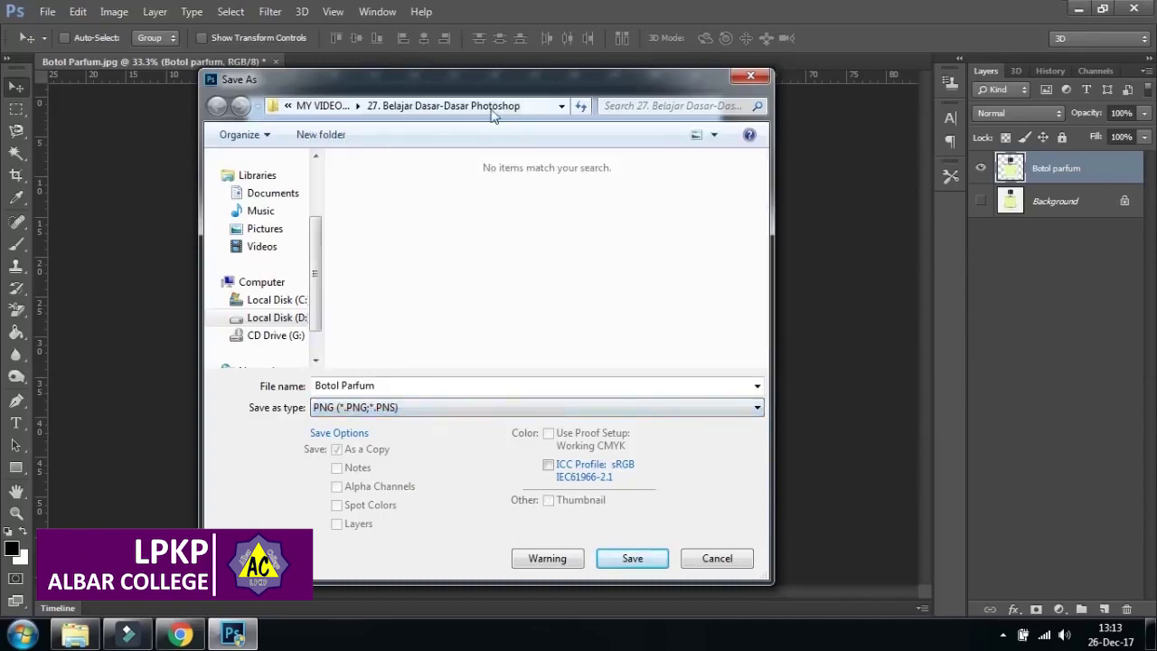
pyautogui.moveTo(527, 100)
pyautogui.mouseDown()
pyautogui.moveTo(314, 178)
pyautogui.moveTo(412, 375)
pyautogui.moveTo(488, 236)
pyautogui.moveTo(539, 95)
pyautogui.mouseUp()
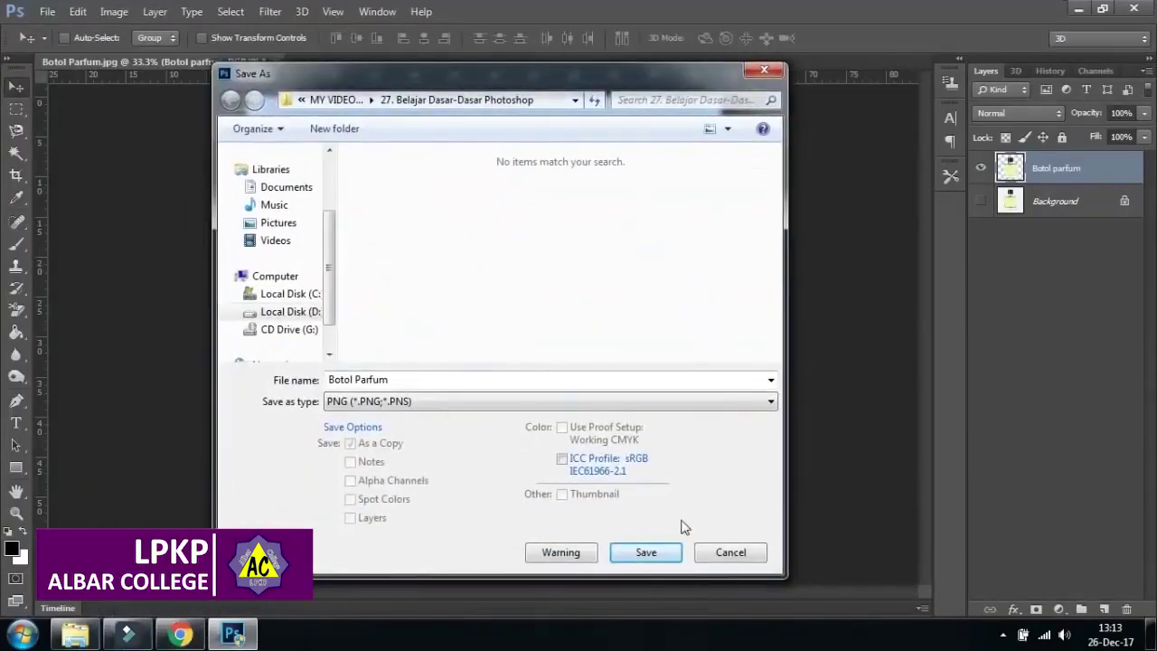
pyautogui.click(643, 554)
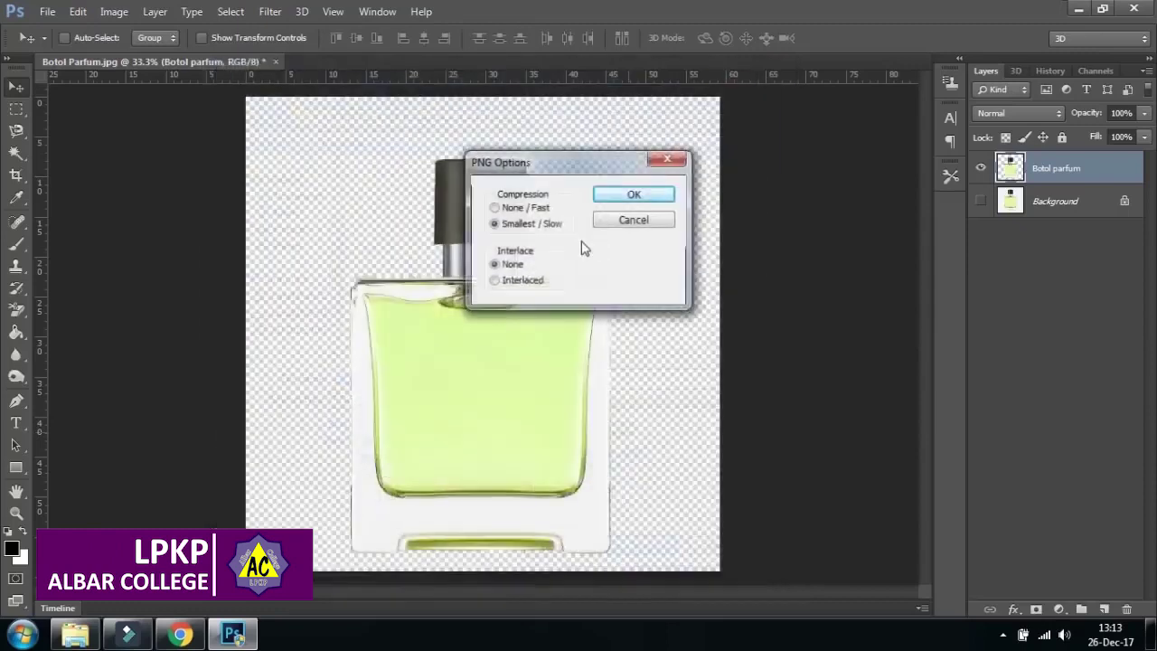
pyautogui.click(635, 195)
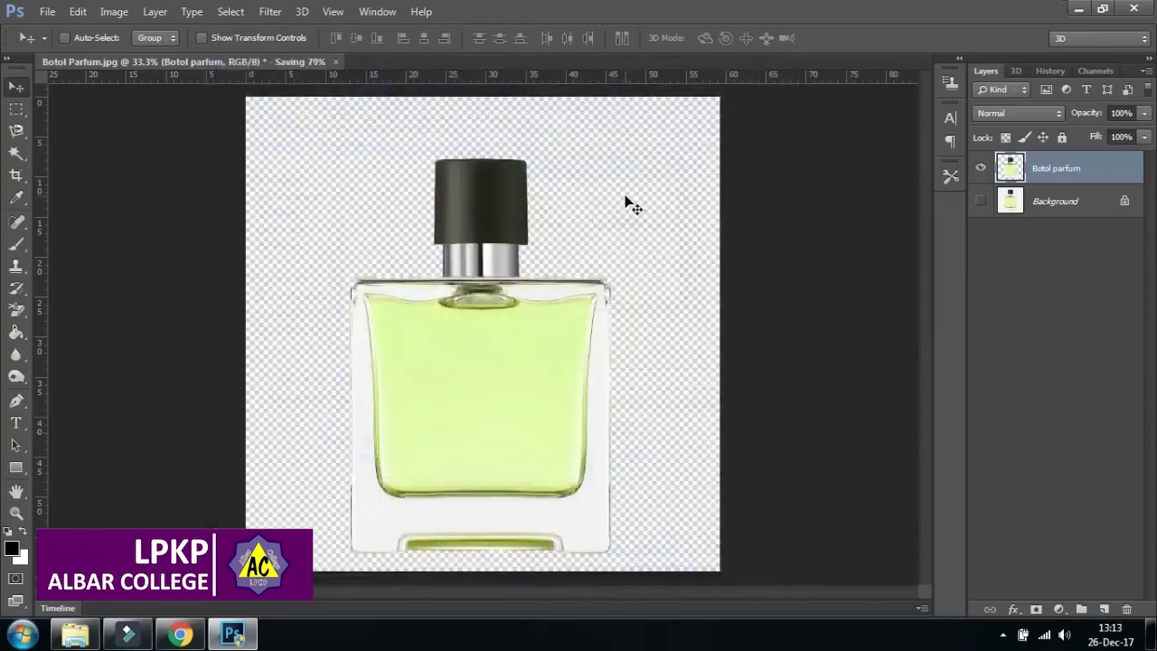